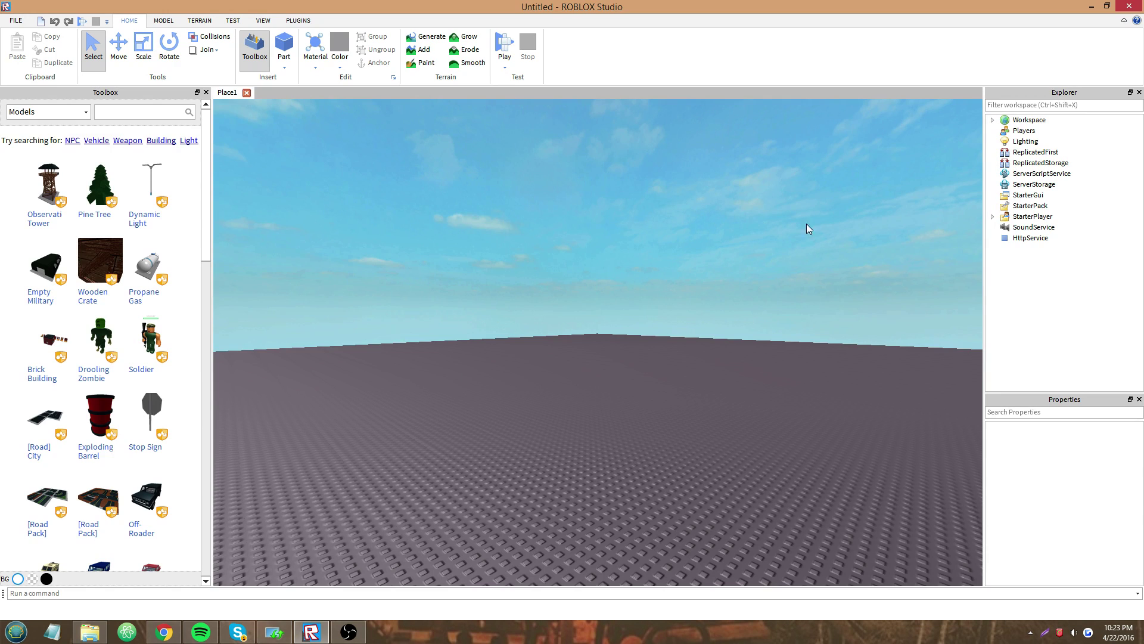
Tick FilteringEnabled in the Workspace's Behavior properties, then clear the Workspace selection.
left_click(1025, 121)
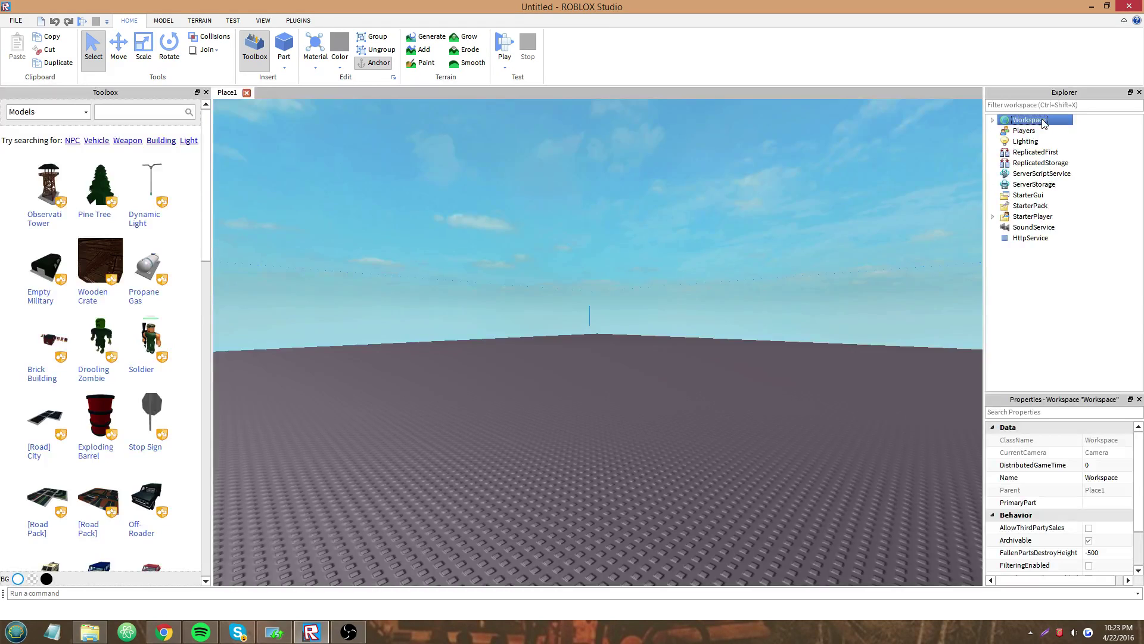
scroll(1087, 471, "down", 2)
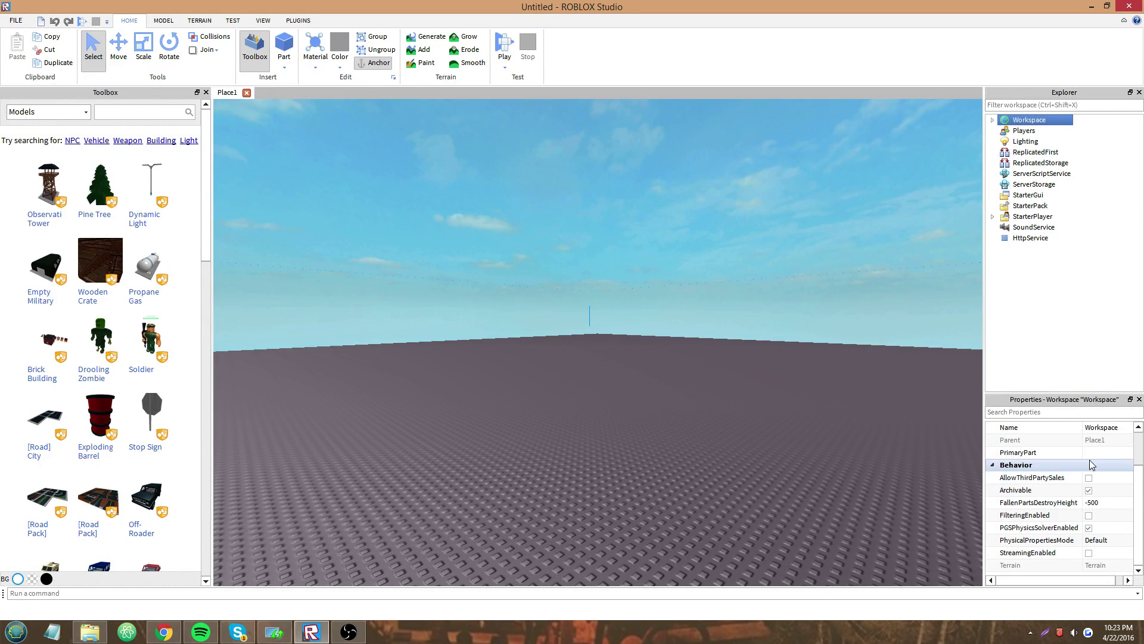
left_click(1037, 515)
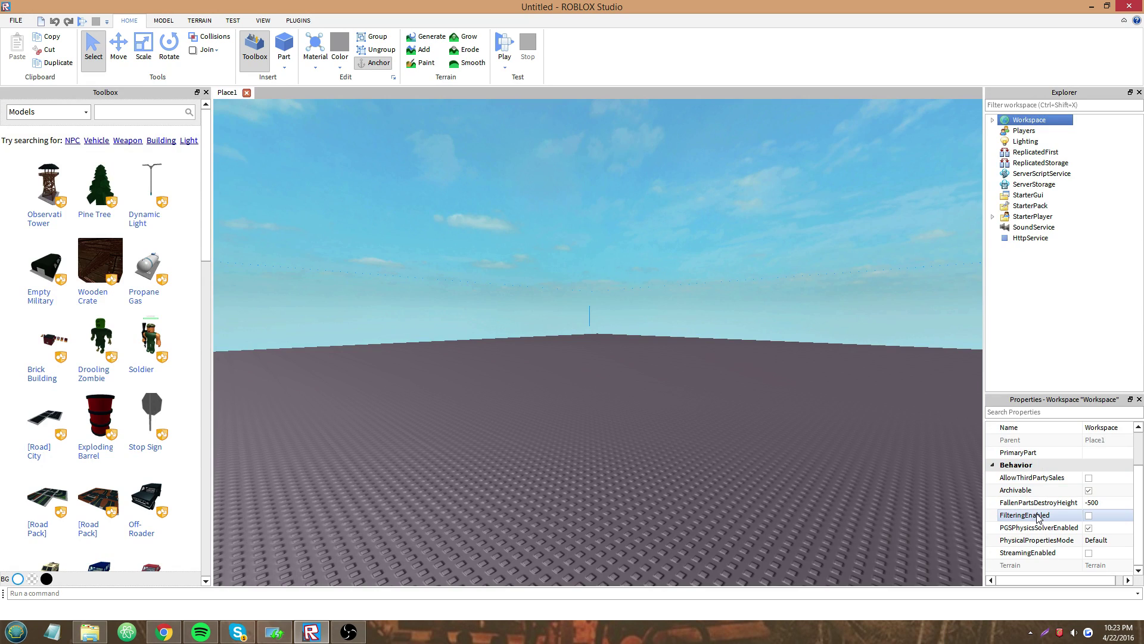
left_click(1094, 516)
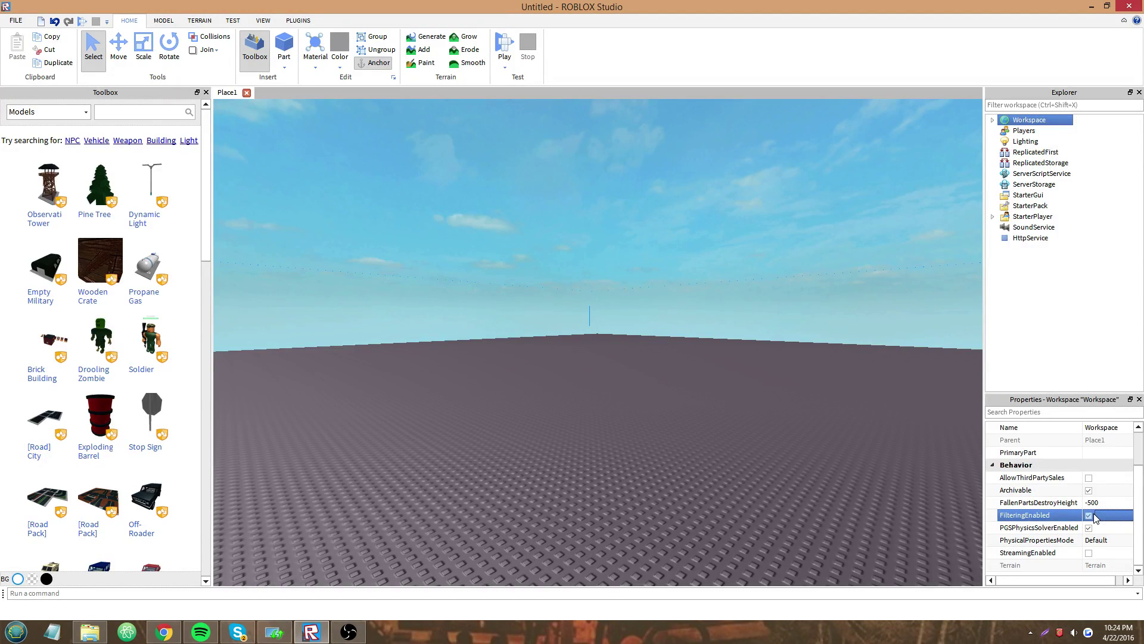
left_click(1100, 145)
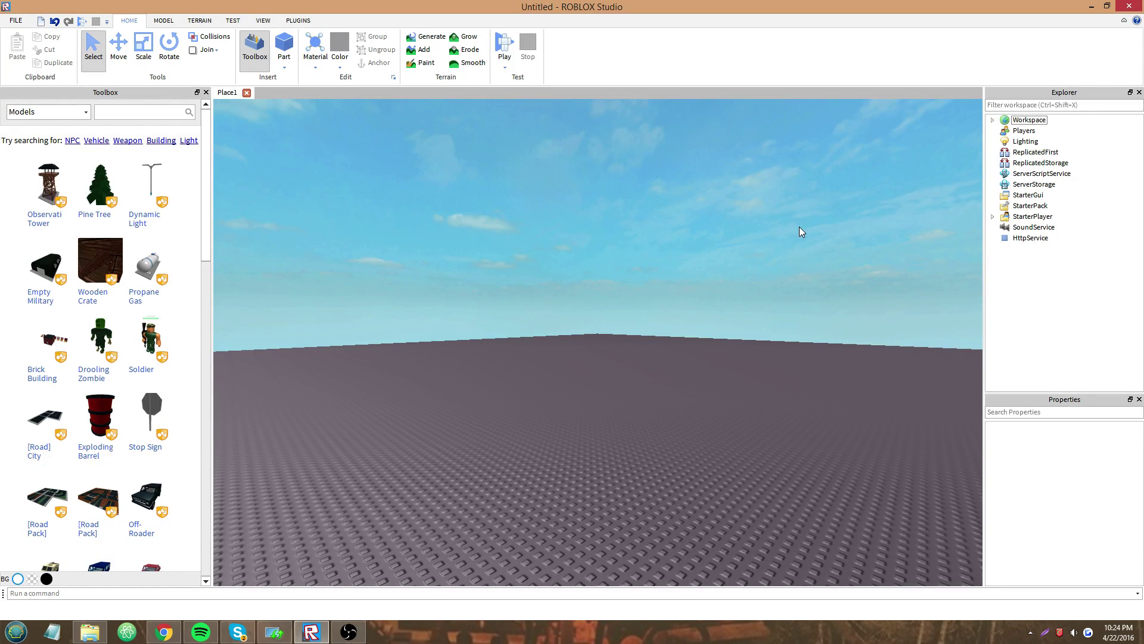
left_click(1064, 141)
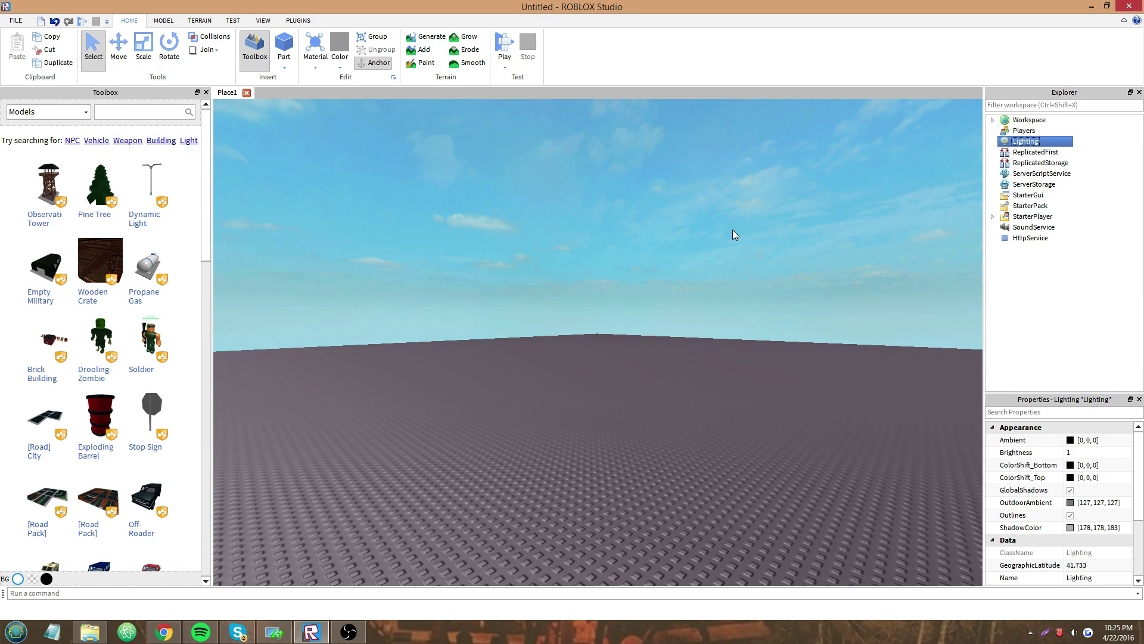
left_click(1070, 120)
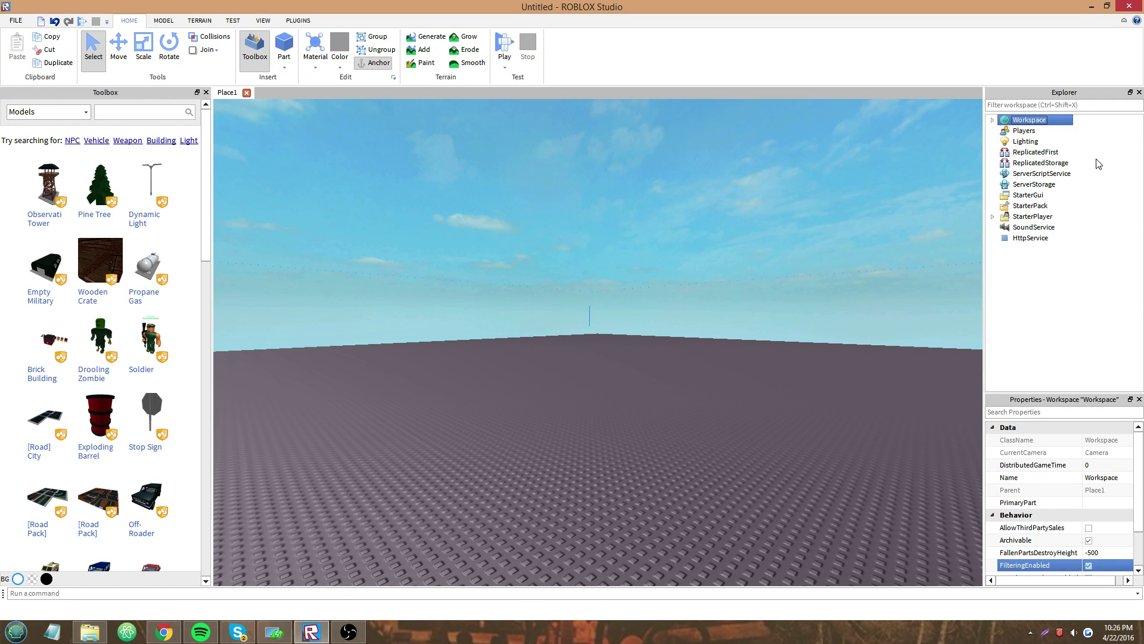
left_click(1025, 301)
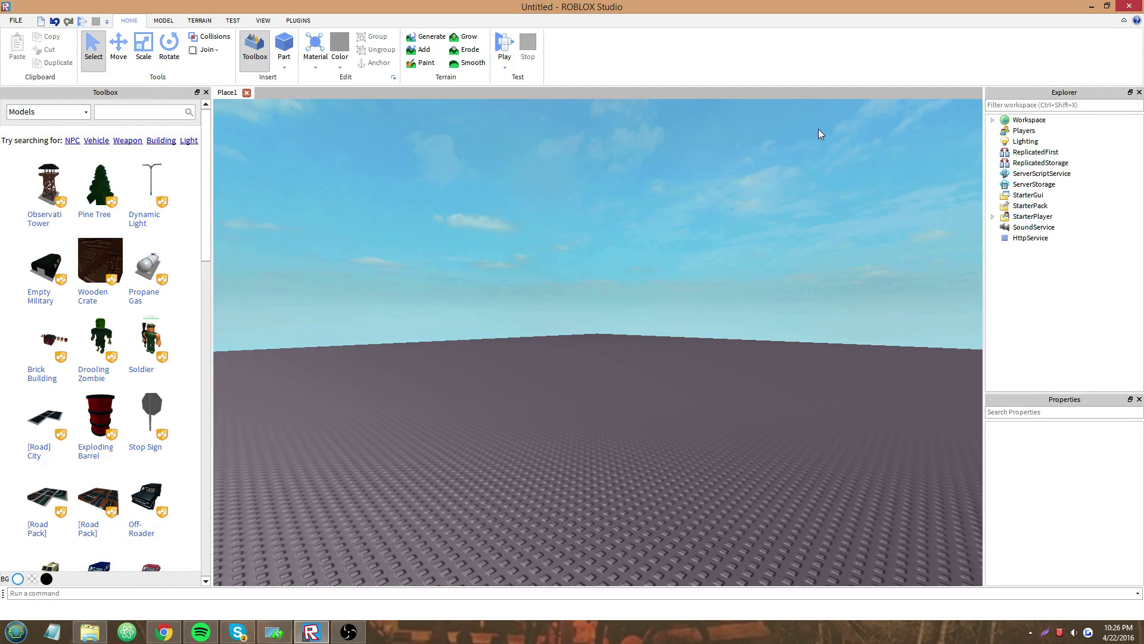
left_click_drag(841, 112, 979, 195)
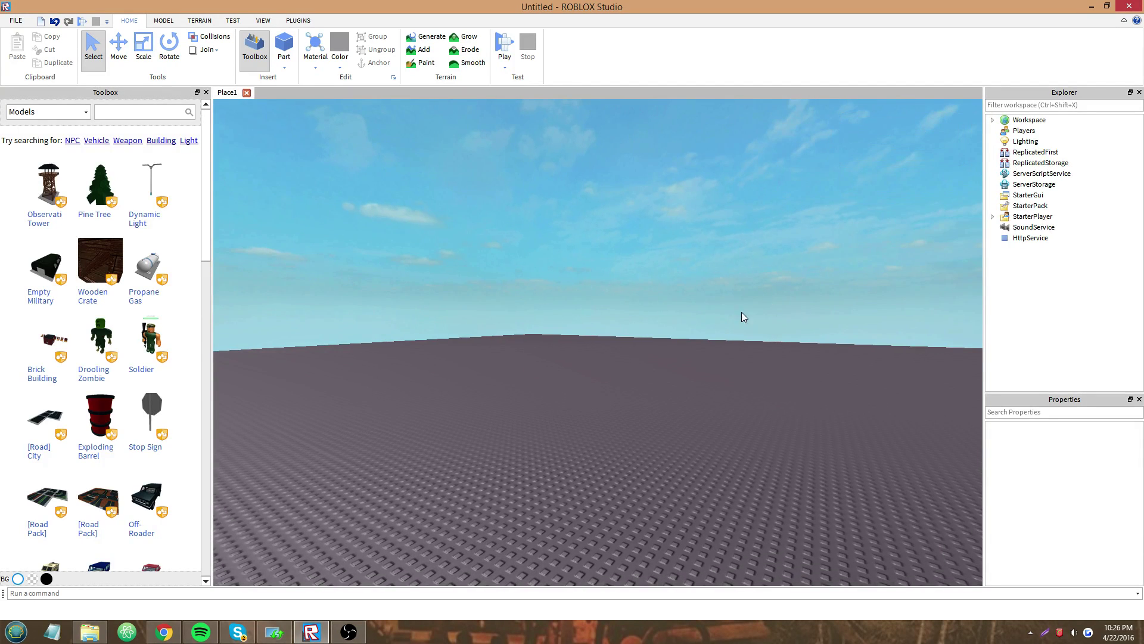
right_click_drag(723, 321, 676, 322)
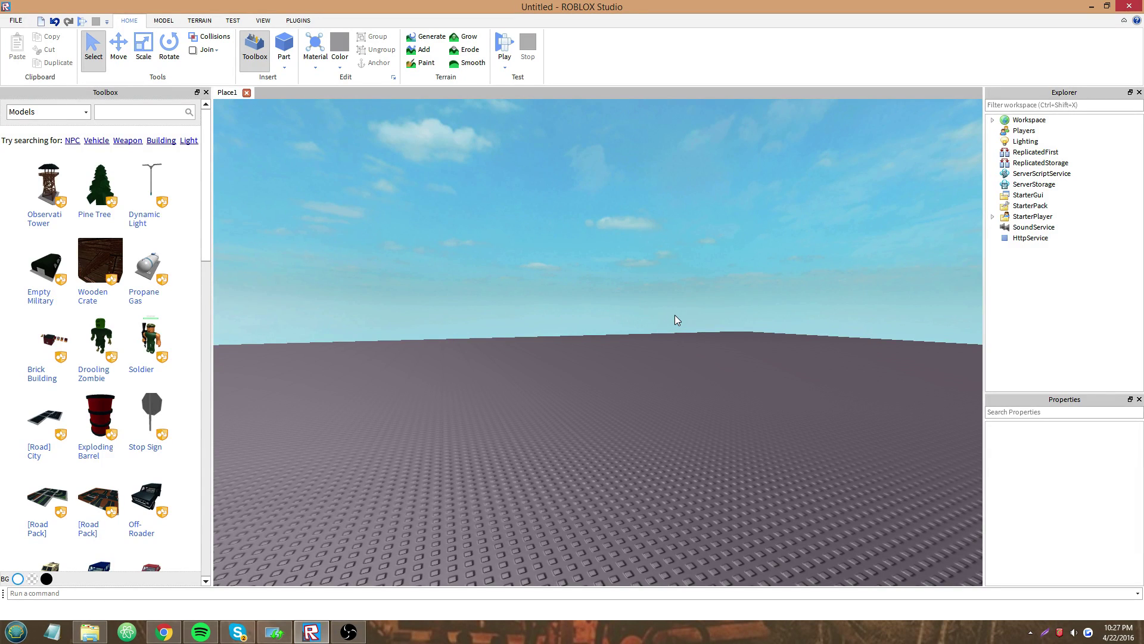
Launch a local test with a server and one player, Player1.
left_click(232, 21)
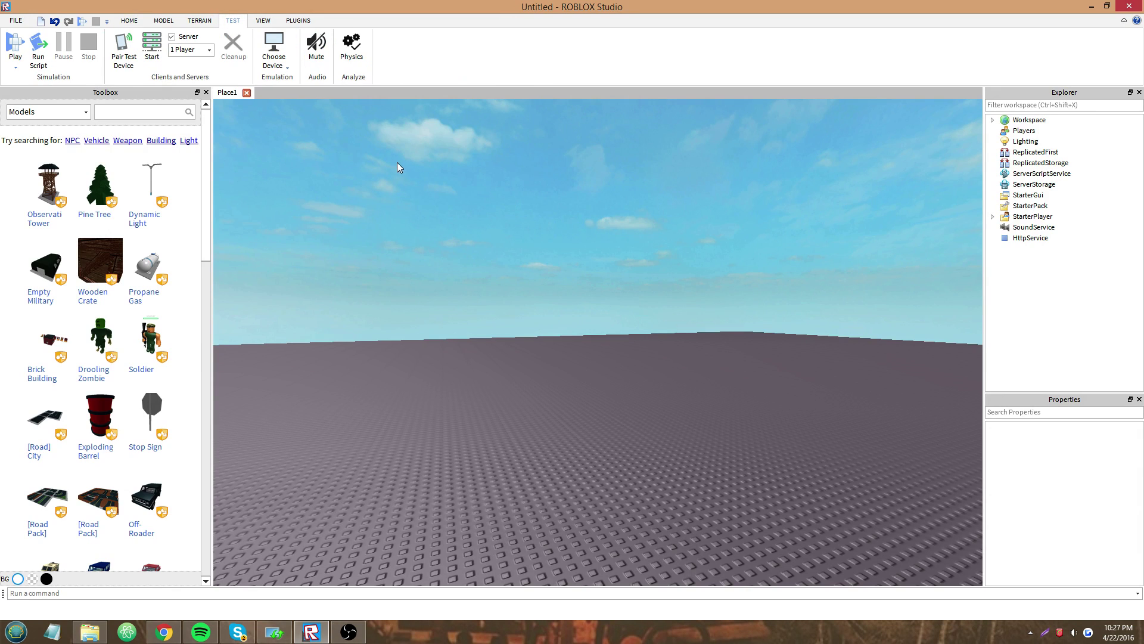
left_click(156, 62)
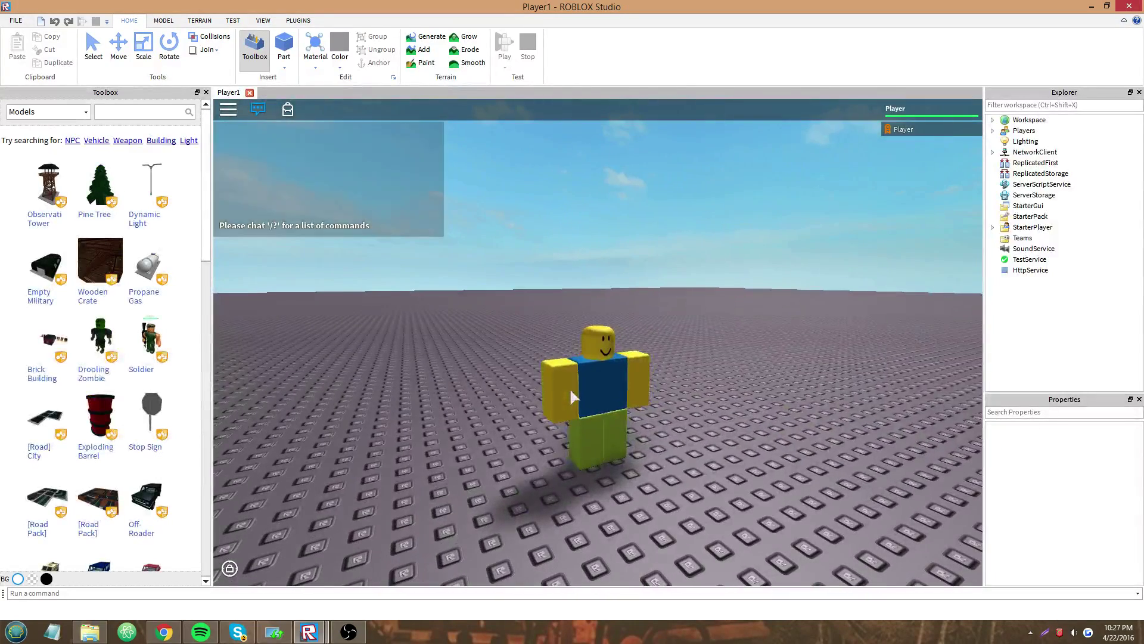
Switch to the Untitled place window, then to the Server test window.
mouse_move(308, 630)
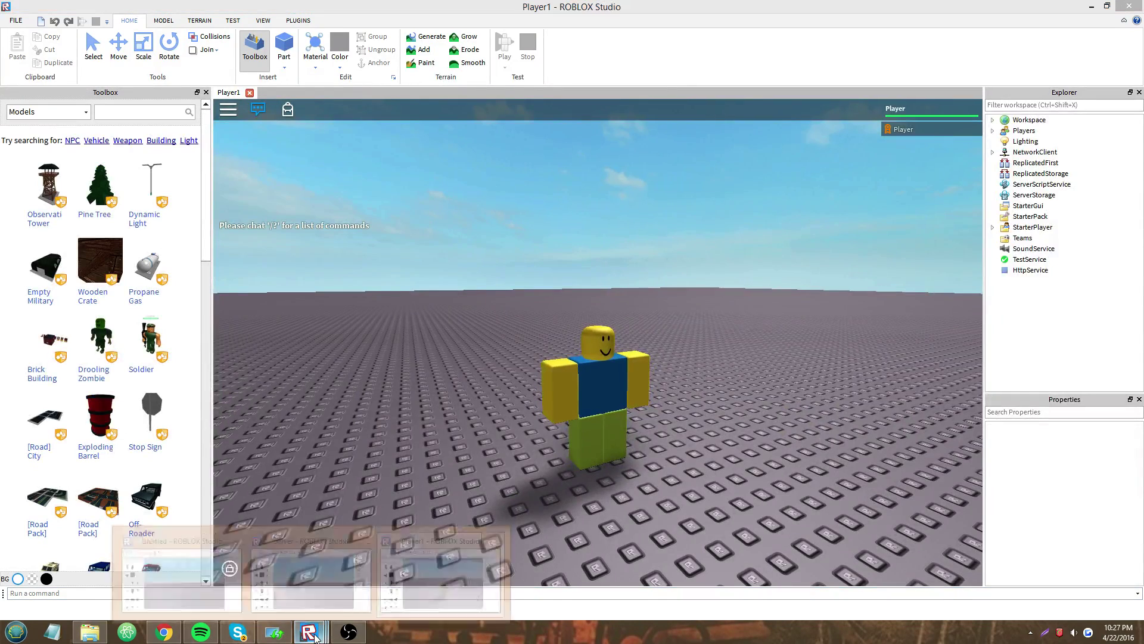
left_click(226, 584)
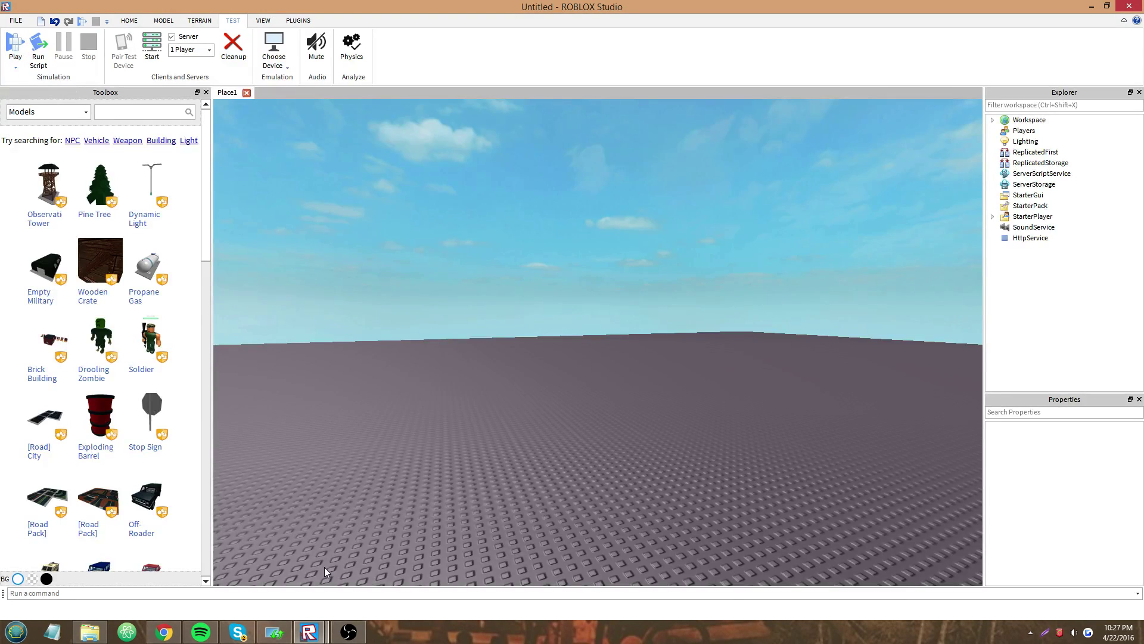
mouse_move(309, 630)
mouse_move(329, 596)
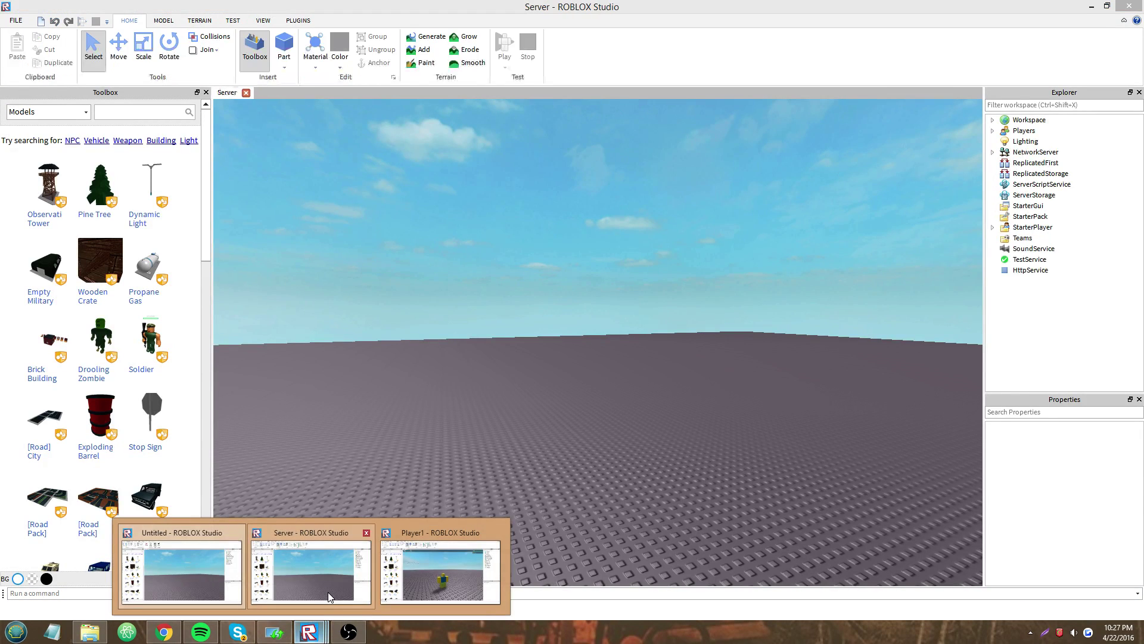
mouse_move(424, 568)
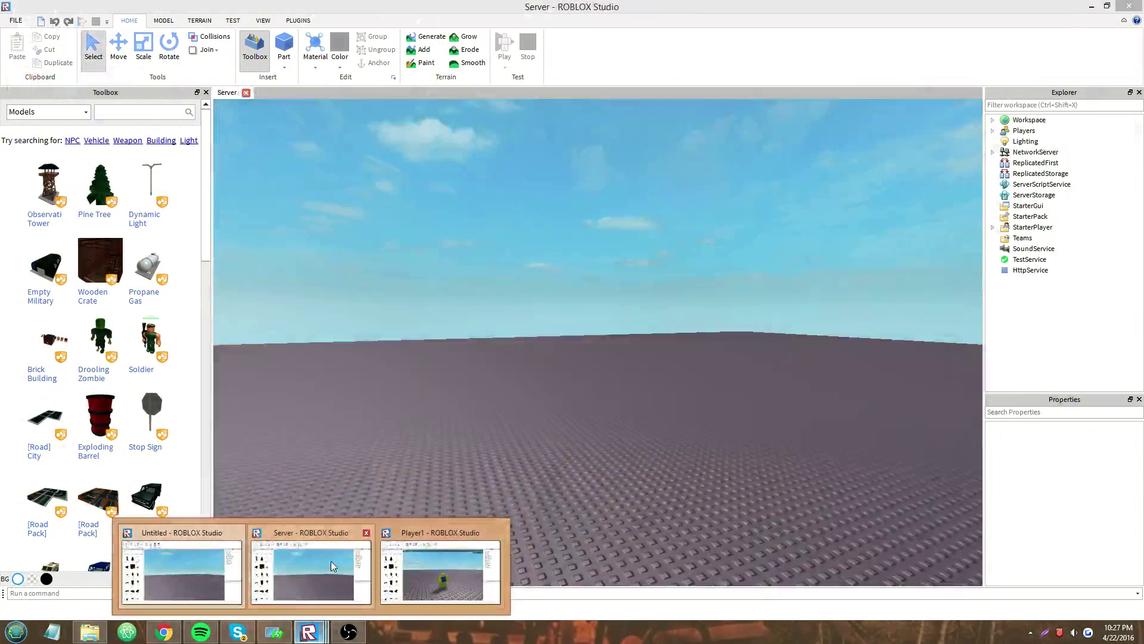
left_click(311, 573)
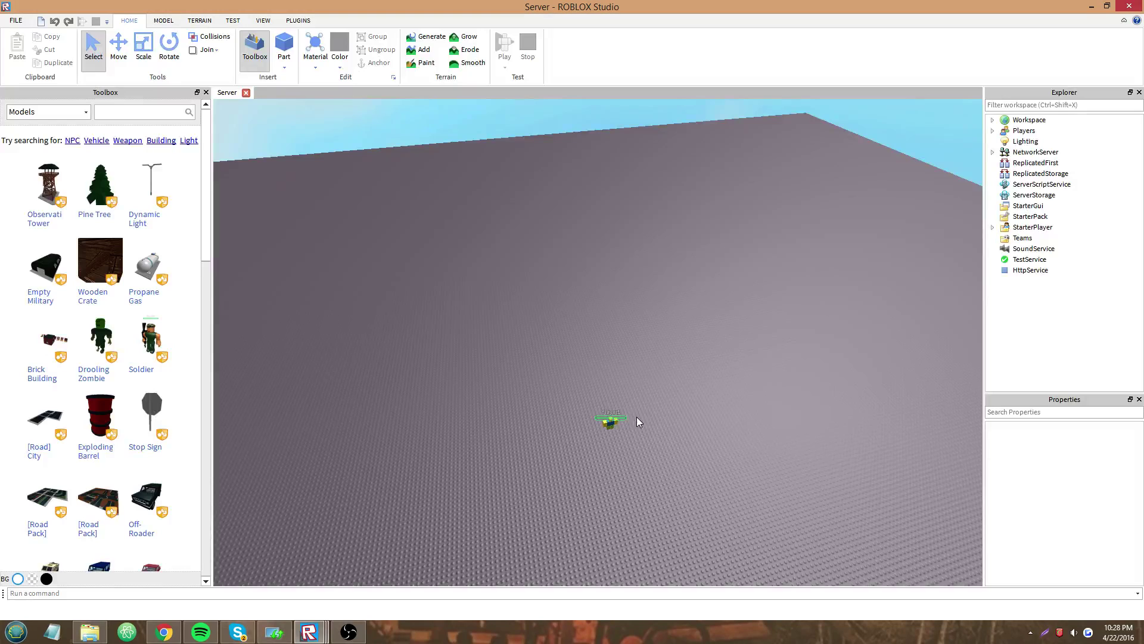
View the Player1 client window, then return to the Untitled place window.
mouse_move(309, 632)
left_click(432, 569)
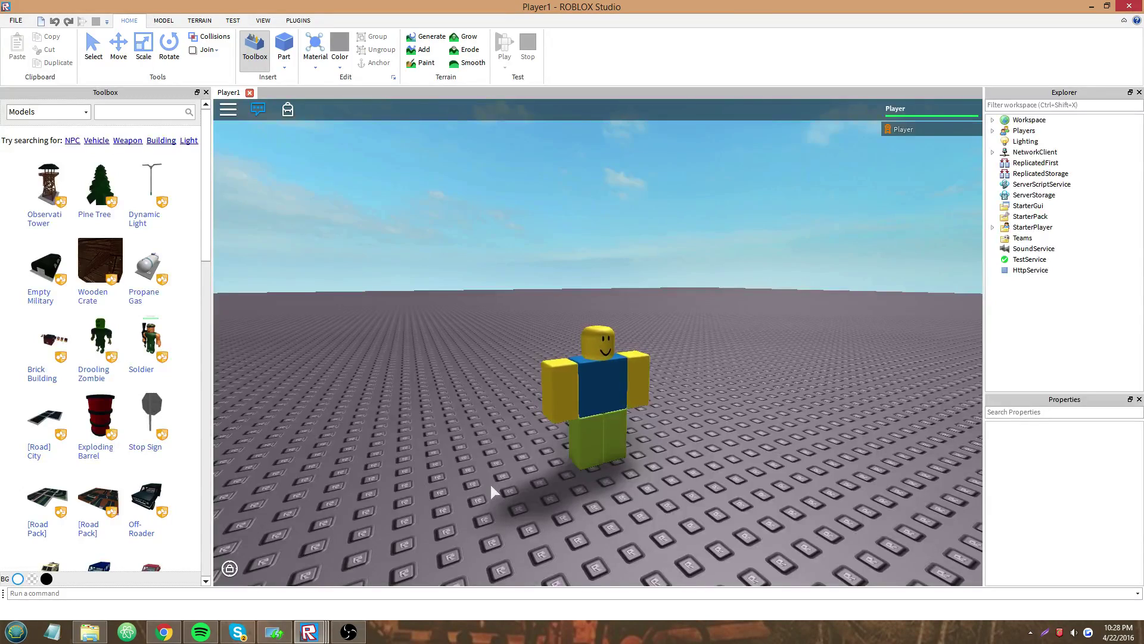
scroll(491, 485, "down", 5)
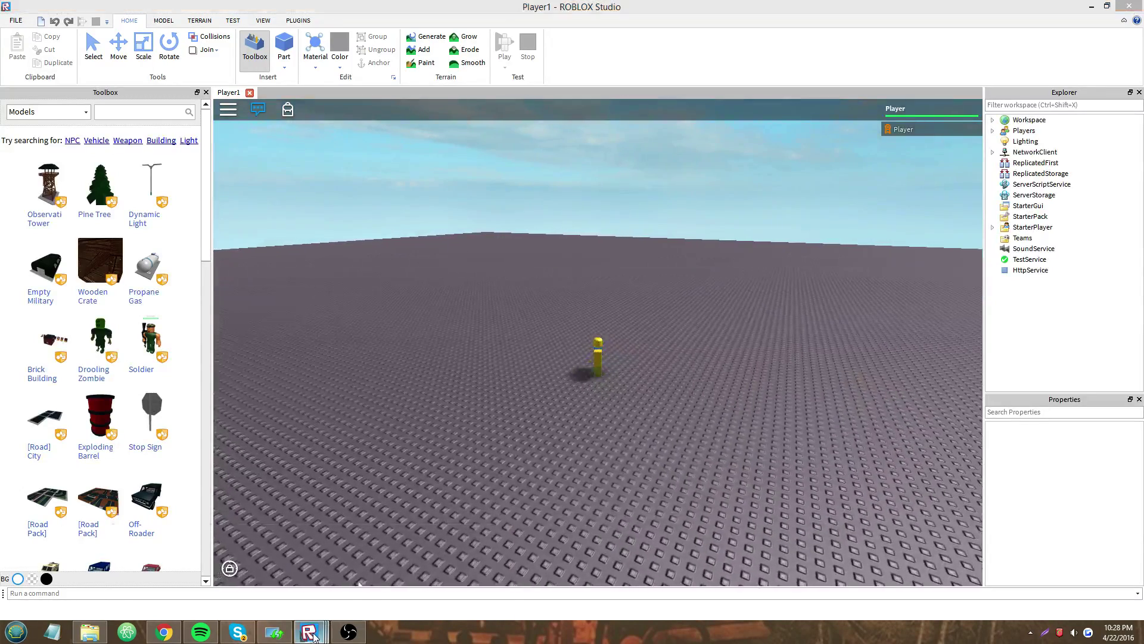
mouse_move(308, 630)
left_click(182, 576)
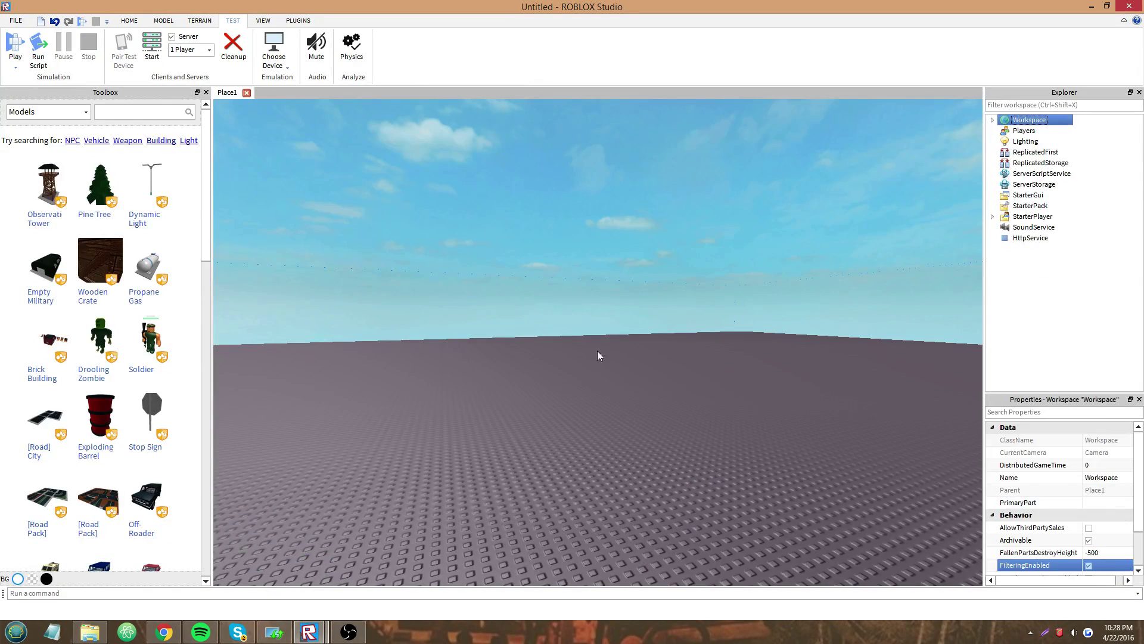
Clear the Workspace selection and switch through the Server window to Player1.
left_click(473, 407)
mouse_move(310, 630)
left_click(323, 599)
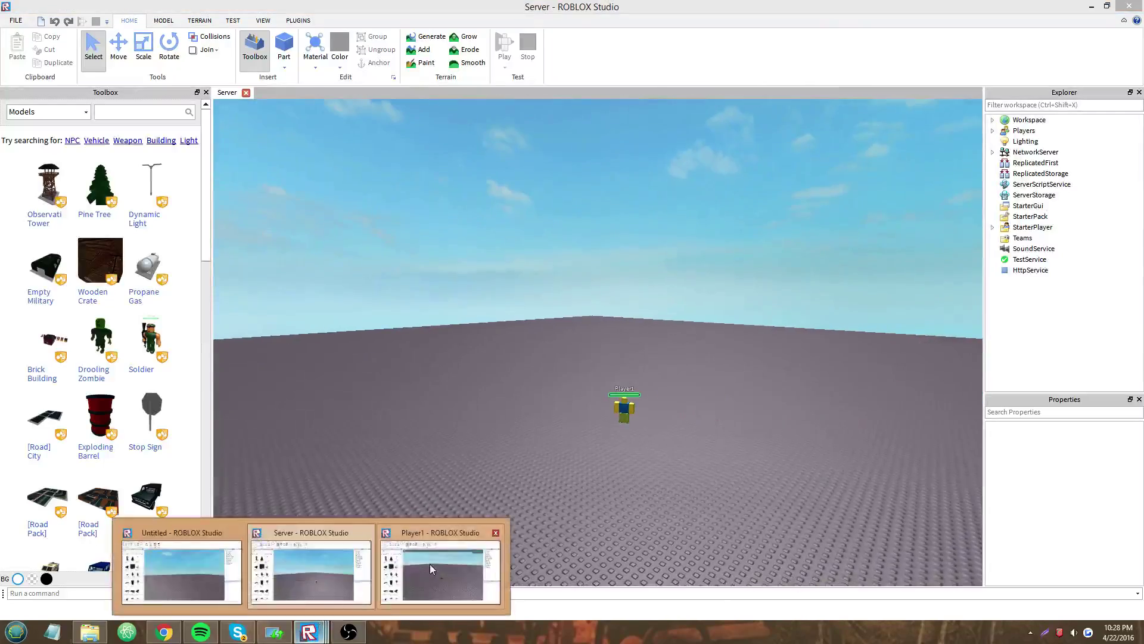
mouse_move(309, 631)
left_click(430, 563)
Walk the Player1 character away across the baseplate and back with W and S.
key("w")
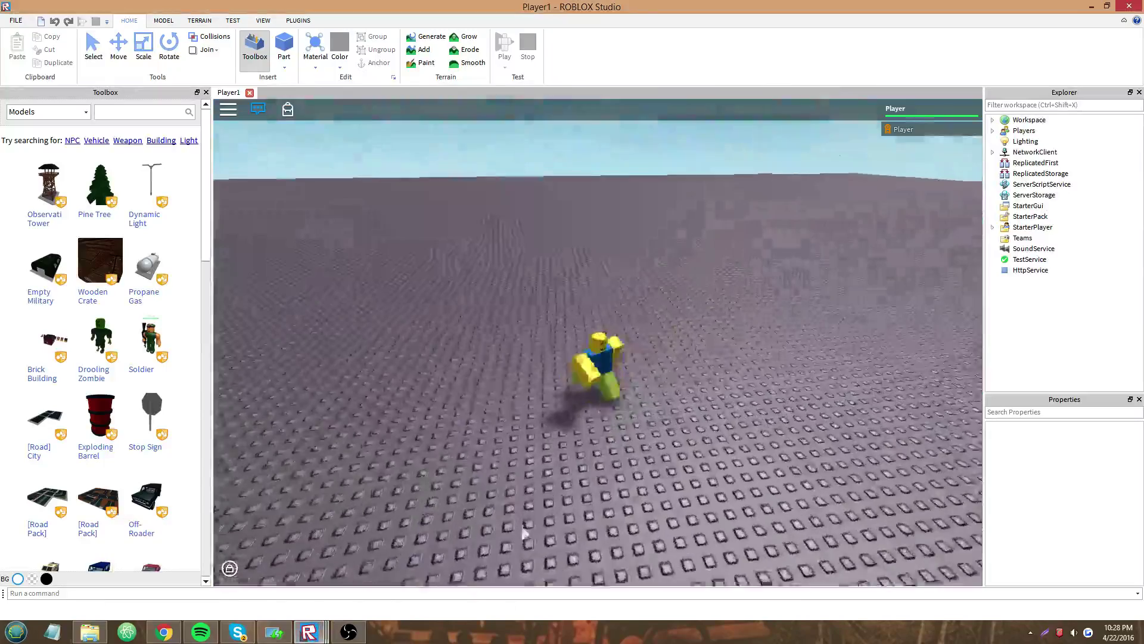
key("w")
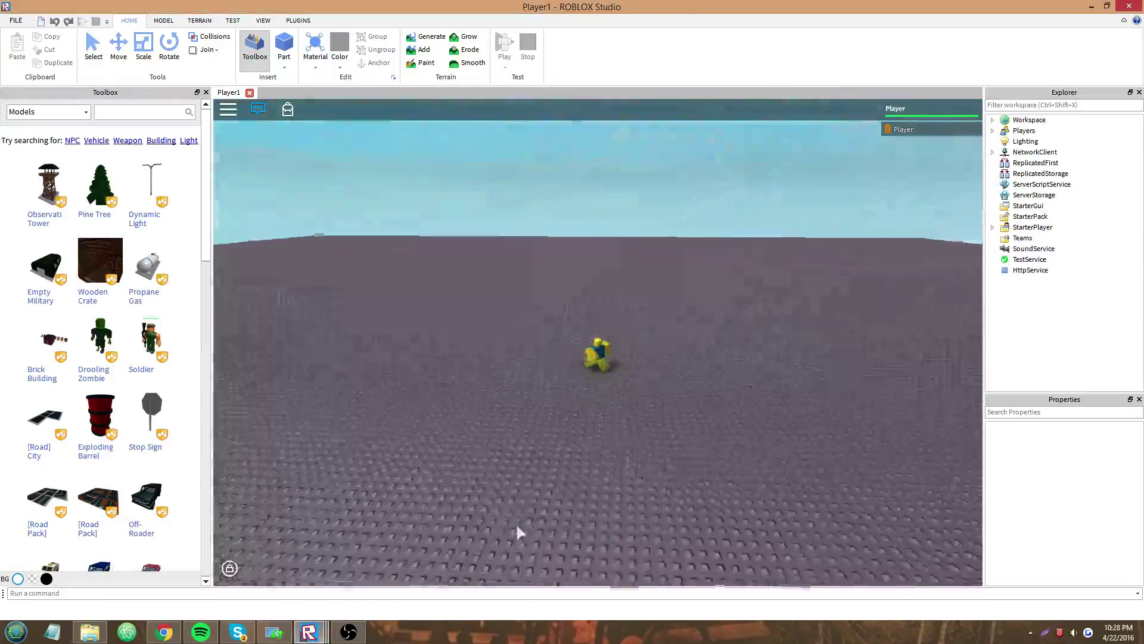
key("w")
key("s")
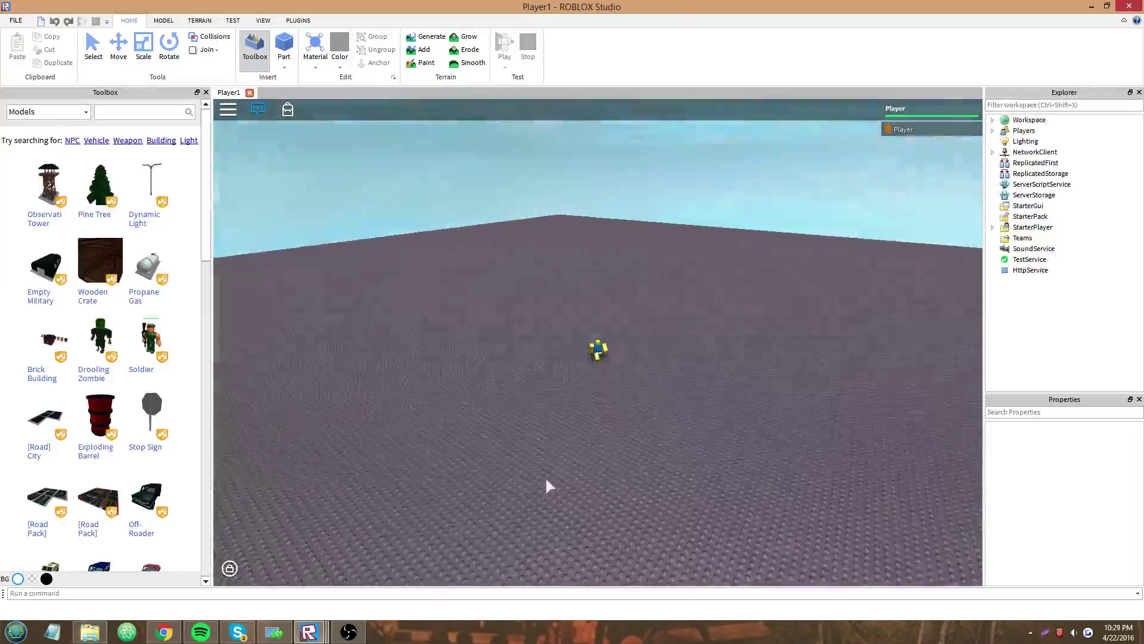
key("s")
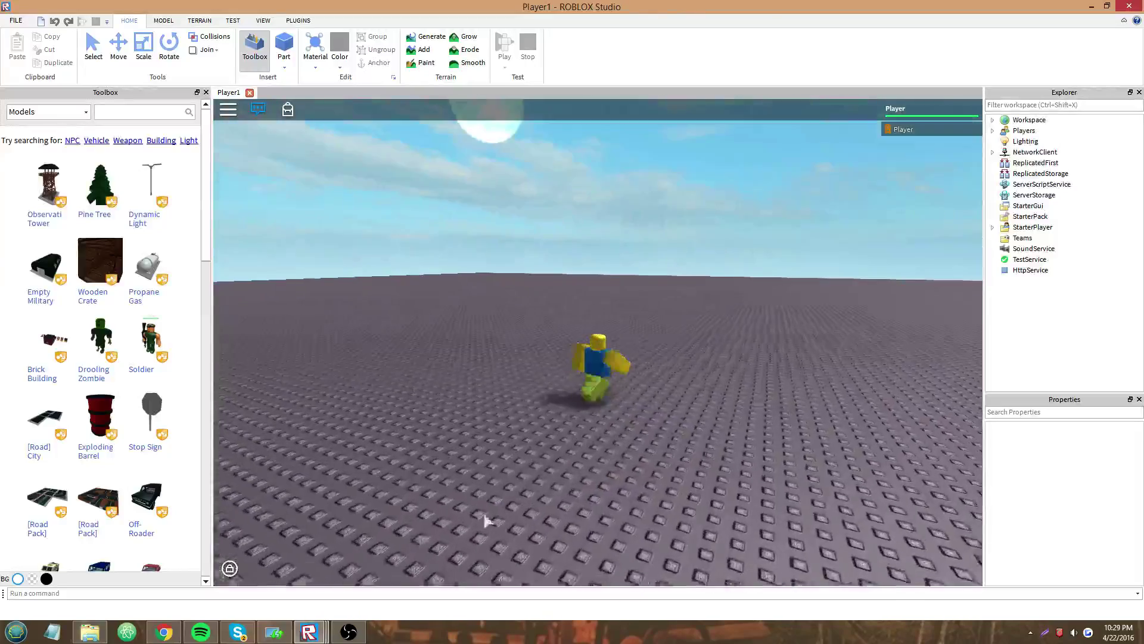
Check the player from the Server window, then keep walking the character in Player1.
mouse_move(309, 630)
left_click(326, 587)
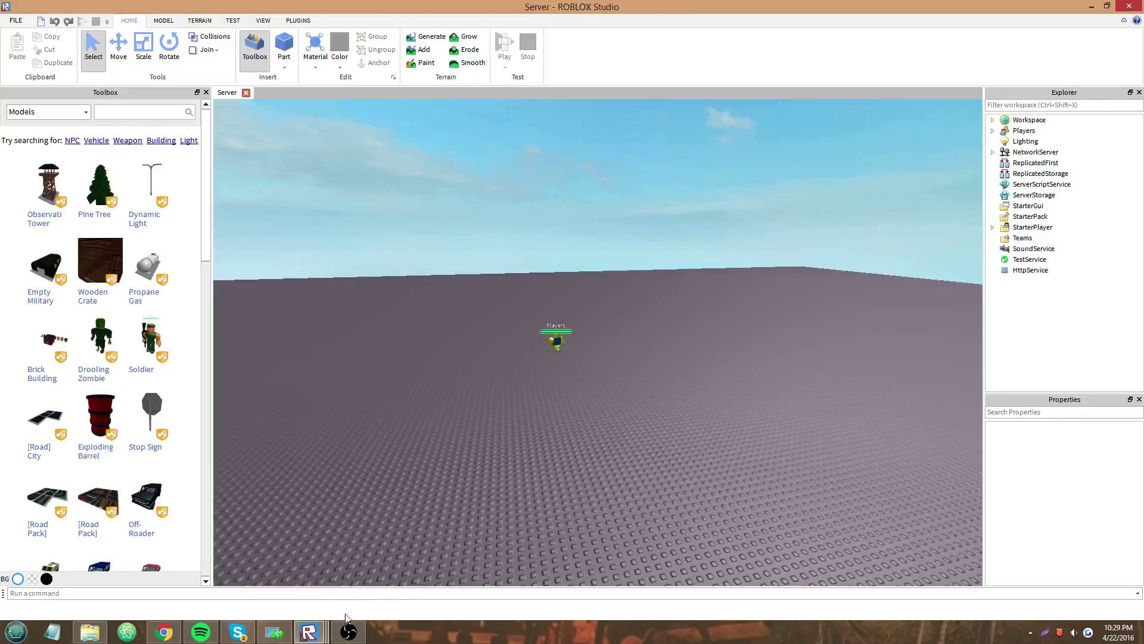
mouse_move(310, 630)
left_click(472, 575)
key("s")
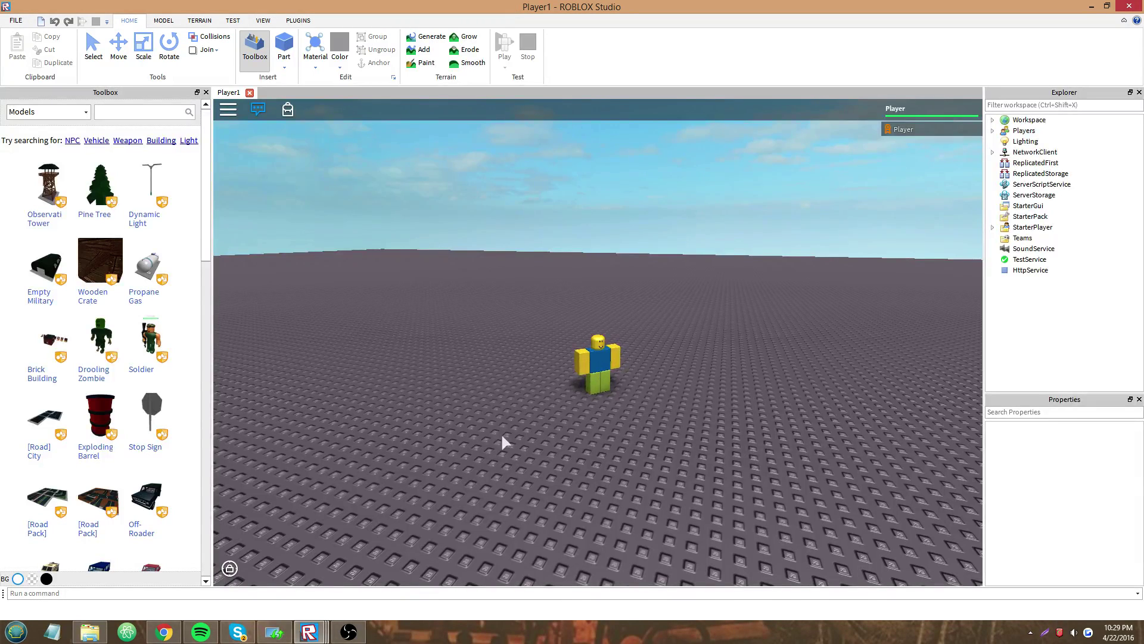
mouse_move(320, 629)
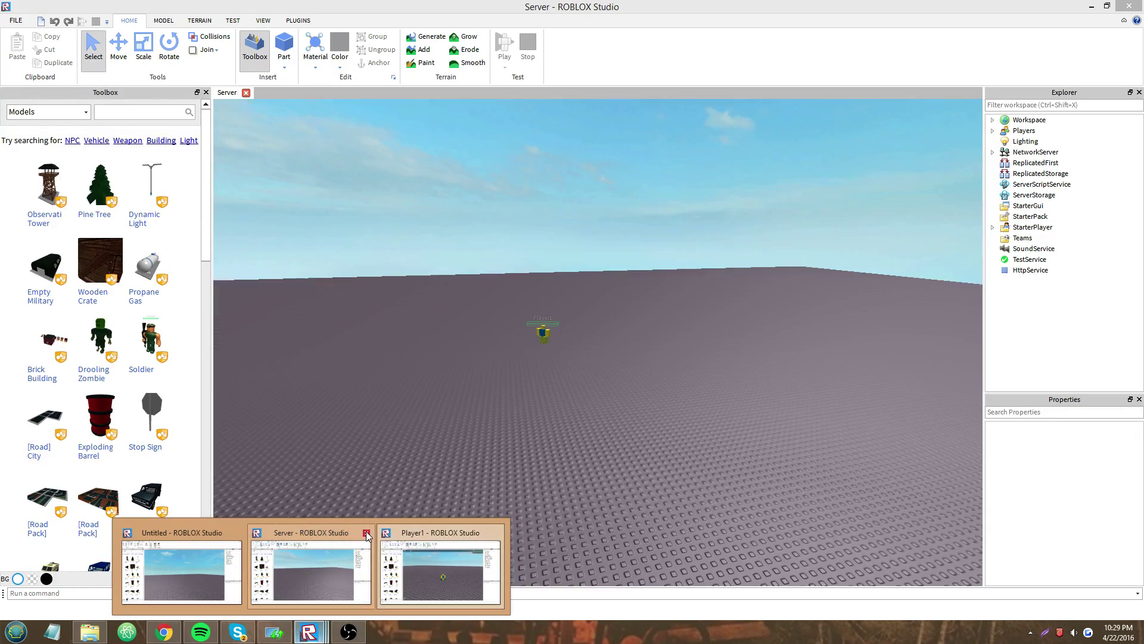
Close the old Server and Player1 windows, select Workspace, and start a fresh server test.
left_click(370, 533)
left_click(431, 533)
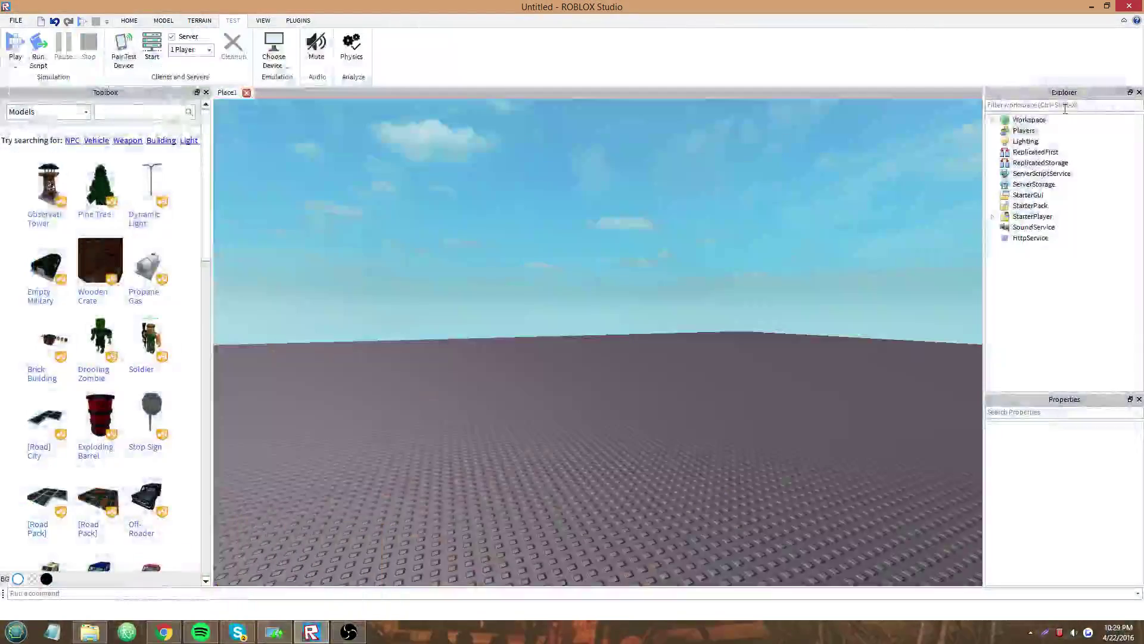
left_click(1029, 120)
left_click(1100, 565)
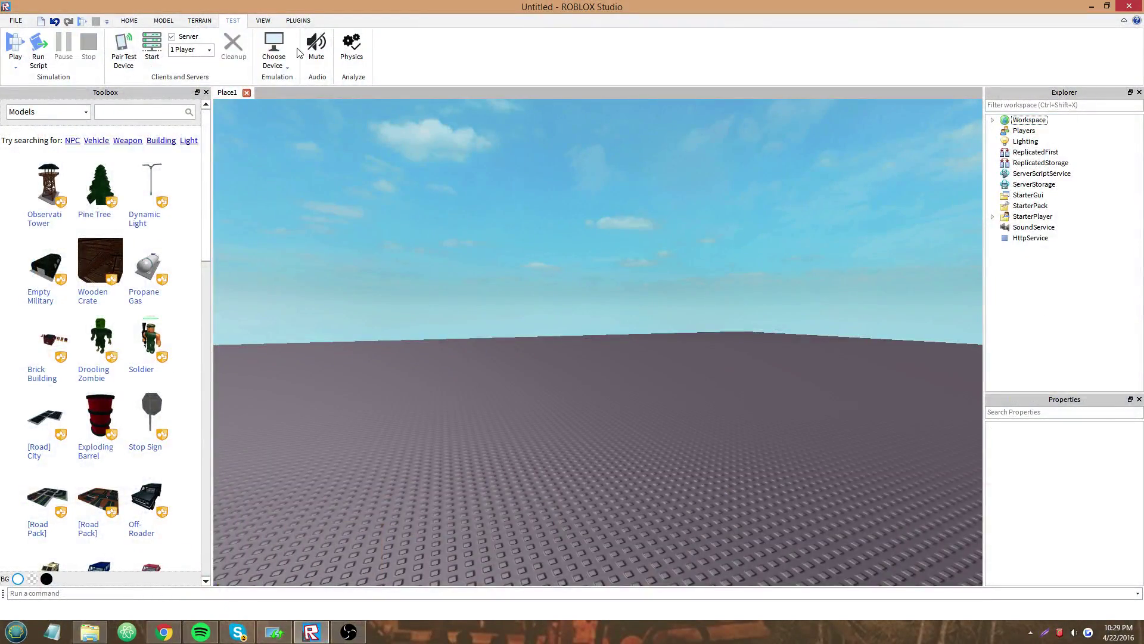
left_click(152, 48)
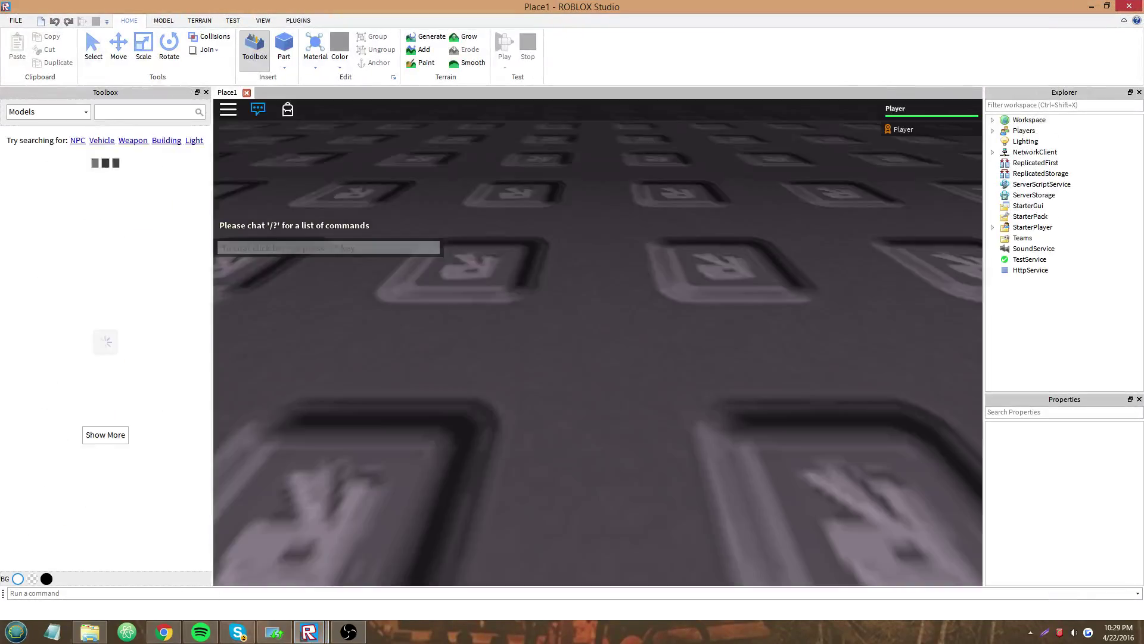
Bring the Server window forward and fly its camera round to face Player1.
mouse_move(309, 631)
left_click(299, 572)
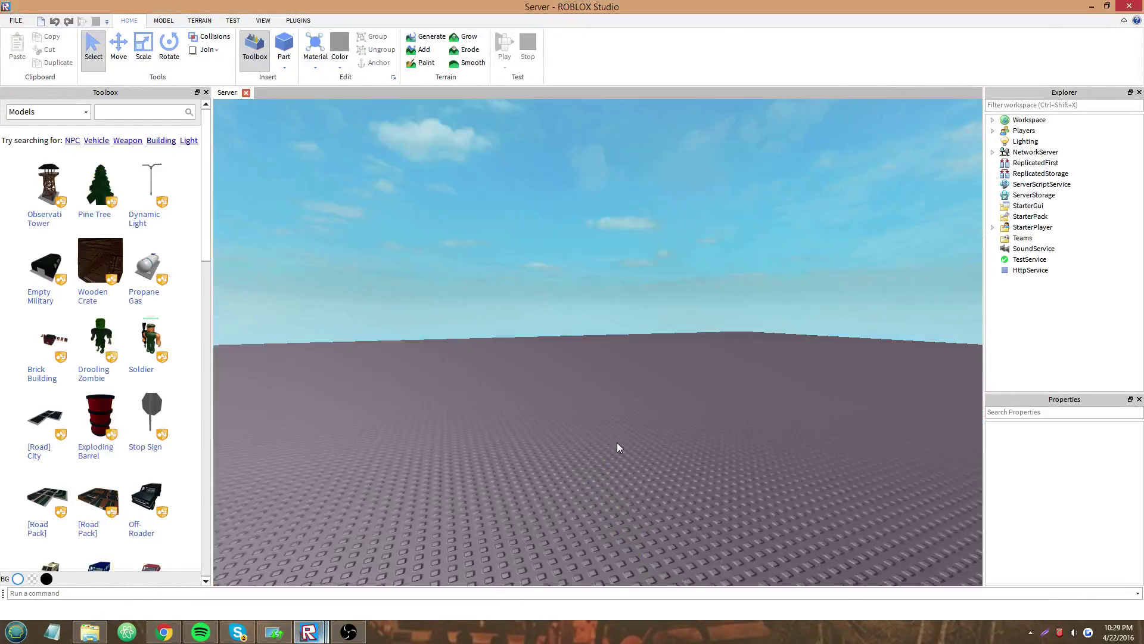
key("w")
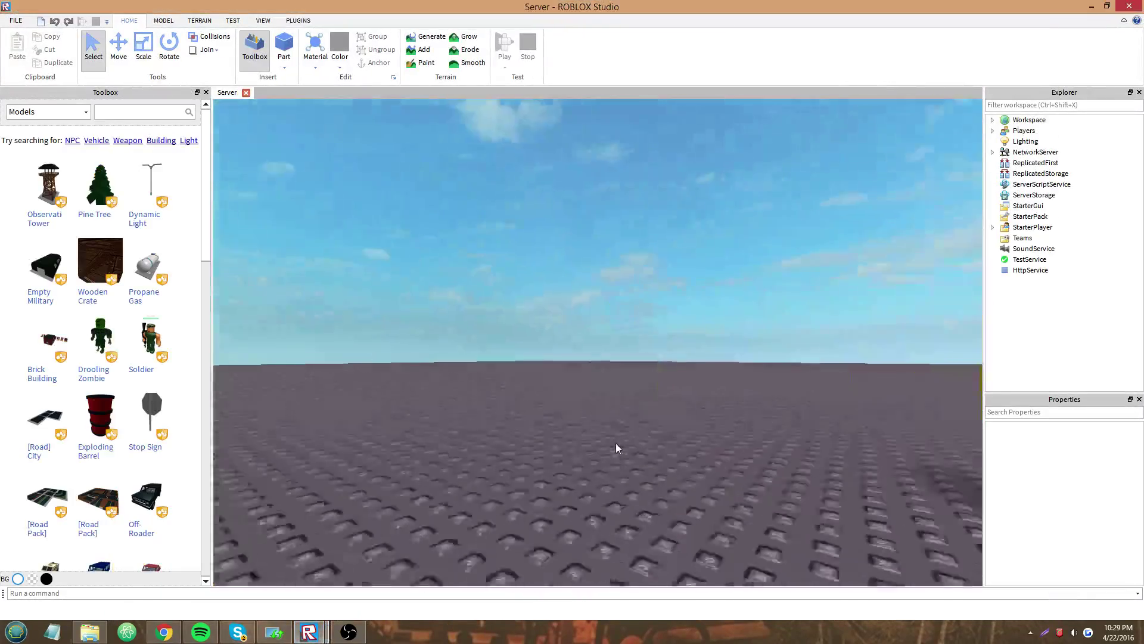
right_click_drag(617, 442, 617, 443)
In the Player1 client, select the character's Humanoid and enter 0 for its Health.
mouse_move(309, 632)
left_click(418, 572)
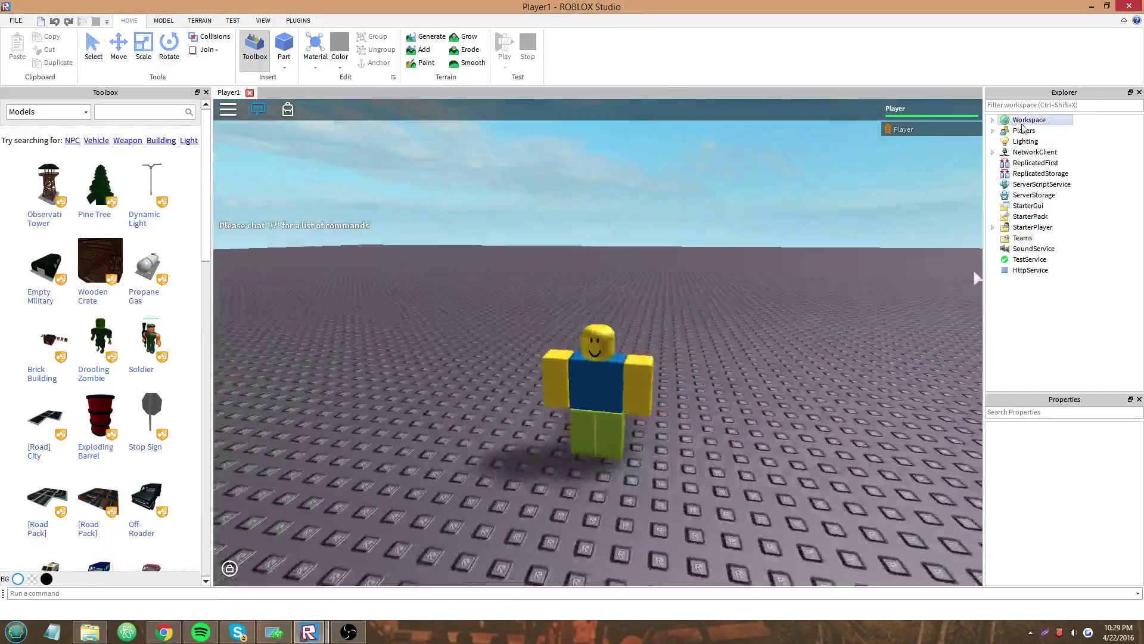
double_click(1025, 121)
double_click(1033, 152)
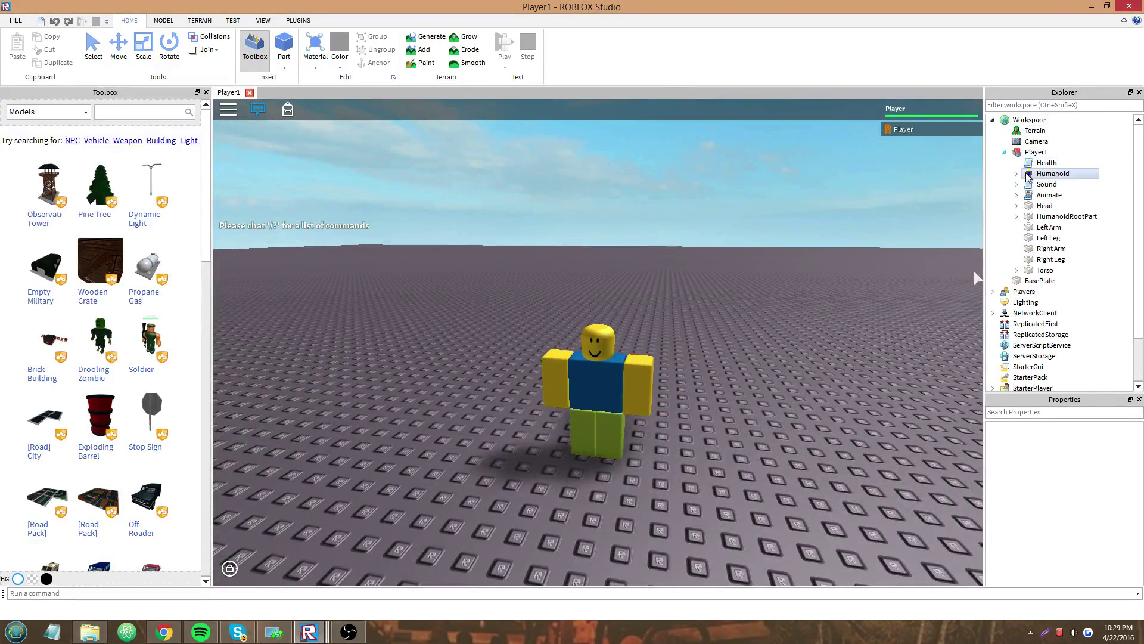
left_click(1029, 177)
scroll(1110, 486, "down", 8)
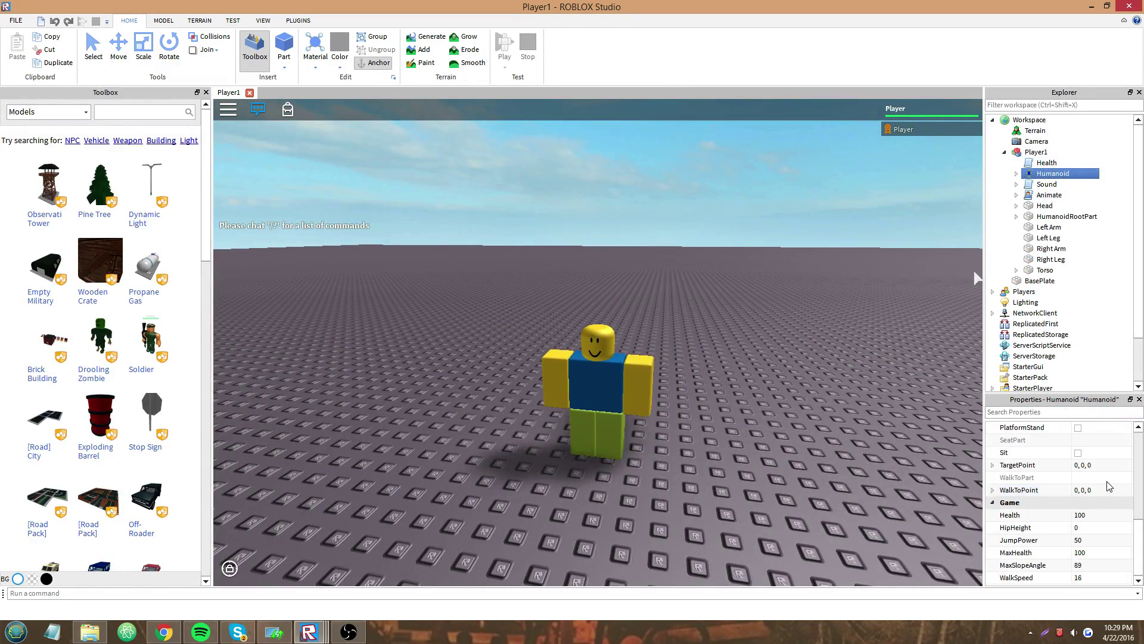
left_click(1094, 515)
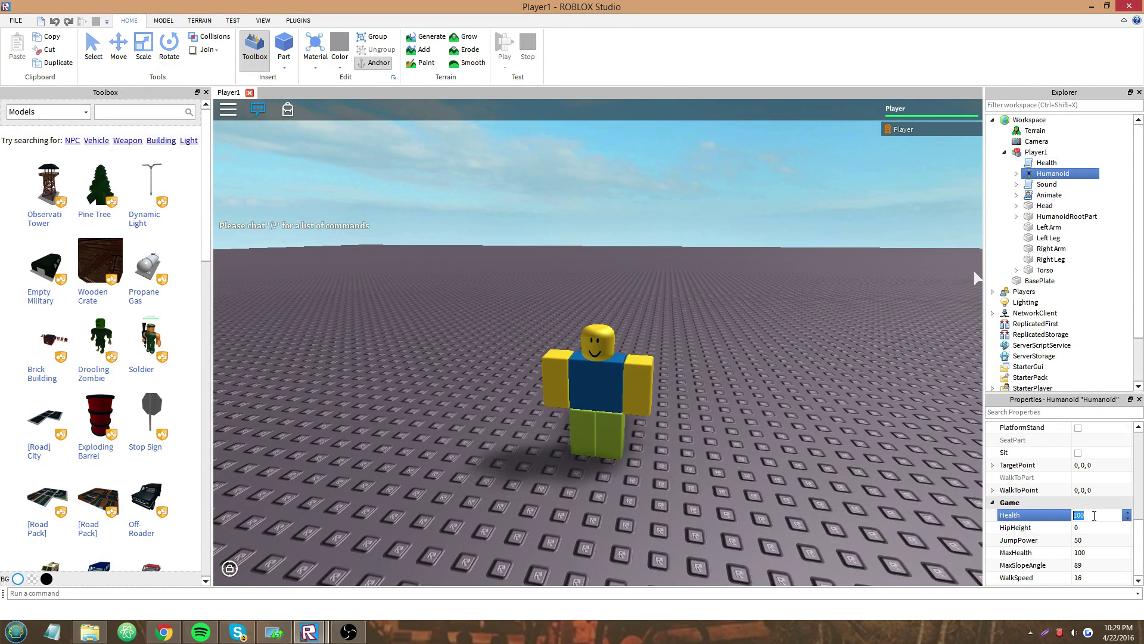
type("0")
key("Return")
On the Server, inspect Player1's Humanoid Health, about 33 and regenerating.
mouse_move(309, 632)
left_click(326, 590)
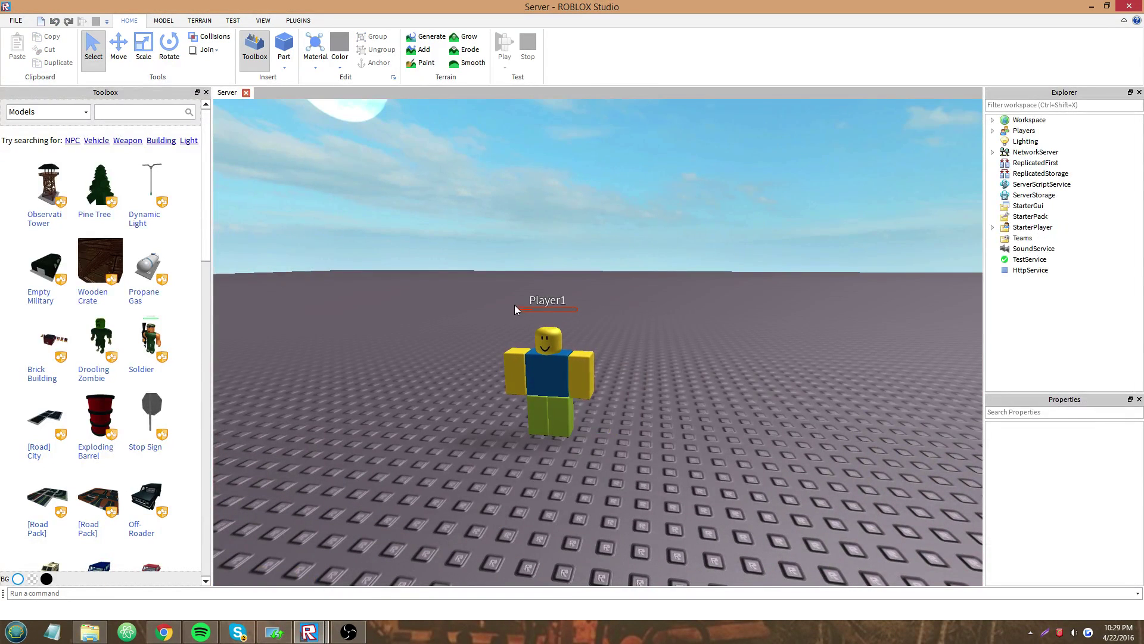
left_click(992, 120)
left_click(1005, 152)
left_click(1053, 173)
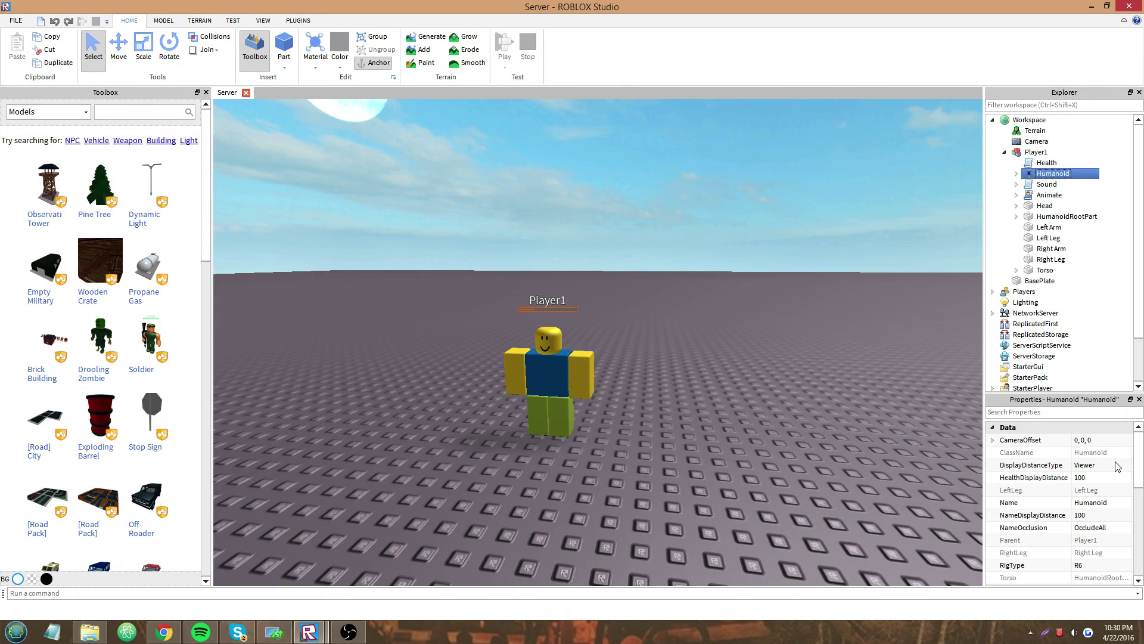
scroll(1103, 525, "down", 5)
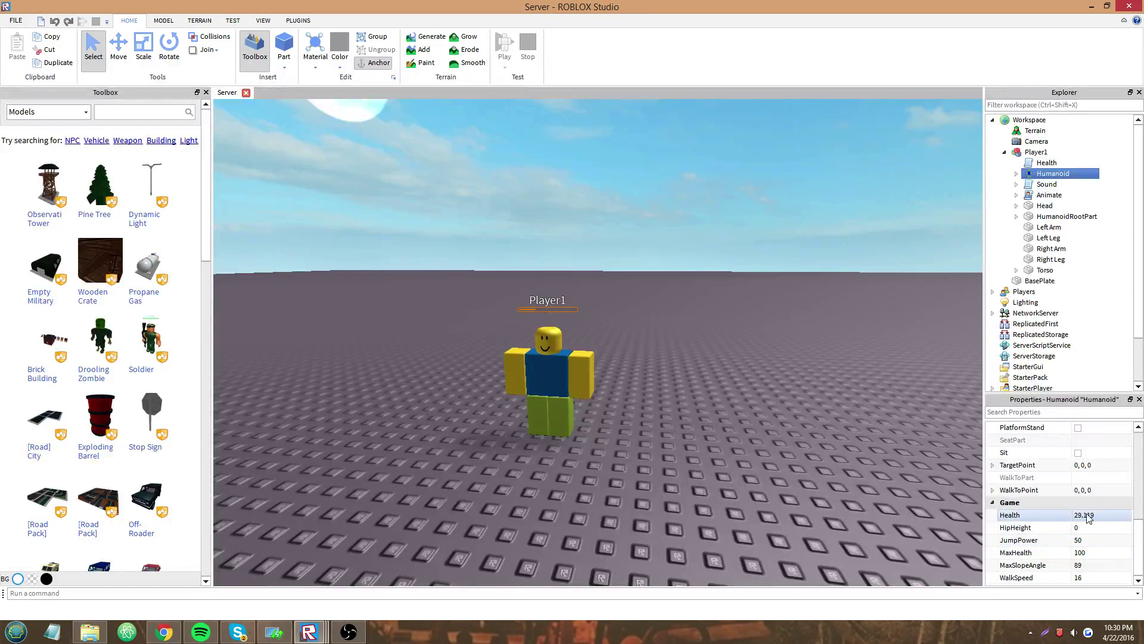
scroll(407, 507, "down", 5)
scroll(379, 522, "up", 10)
scroll(349, 574, "down", 5)
Back in the Untitled window, insert a LocalScript under StarterGui.
mouse_move(308, 632)
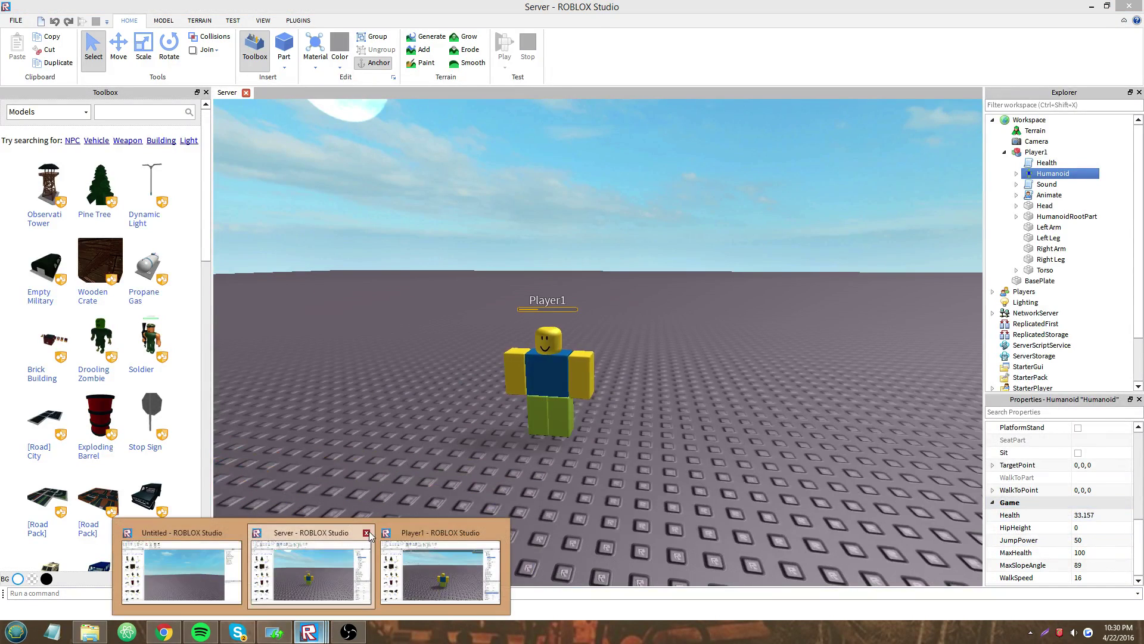
mouse_move(391, 540)
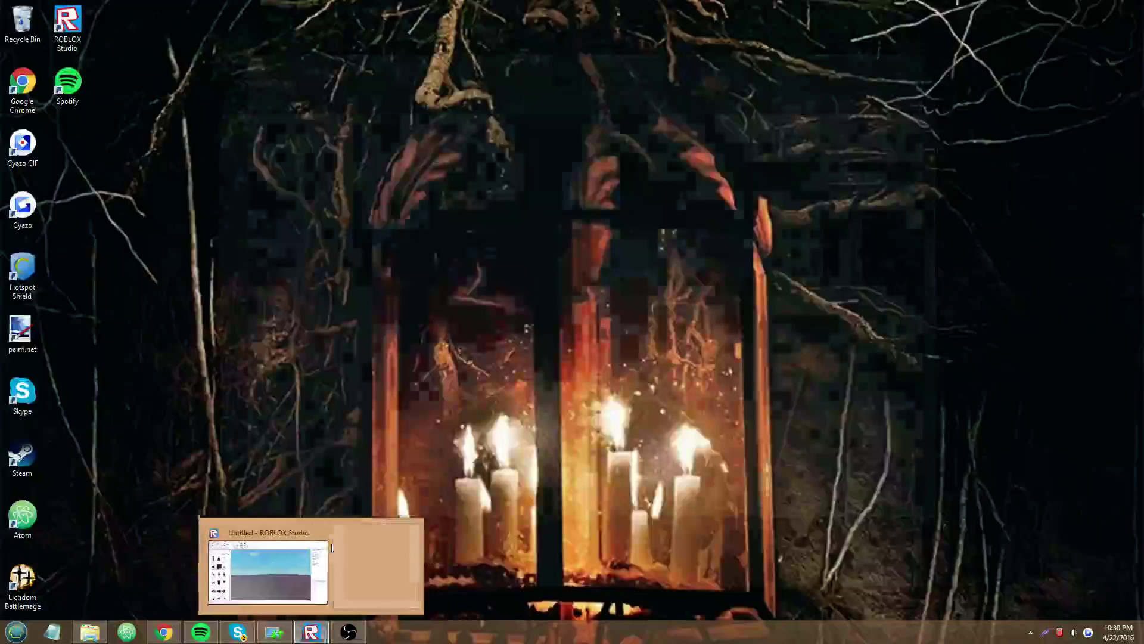
left_click(245, 569)
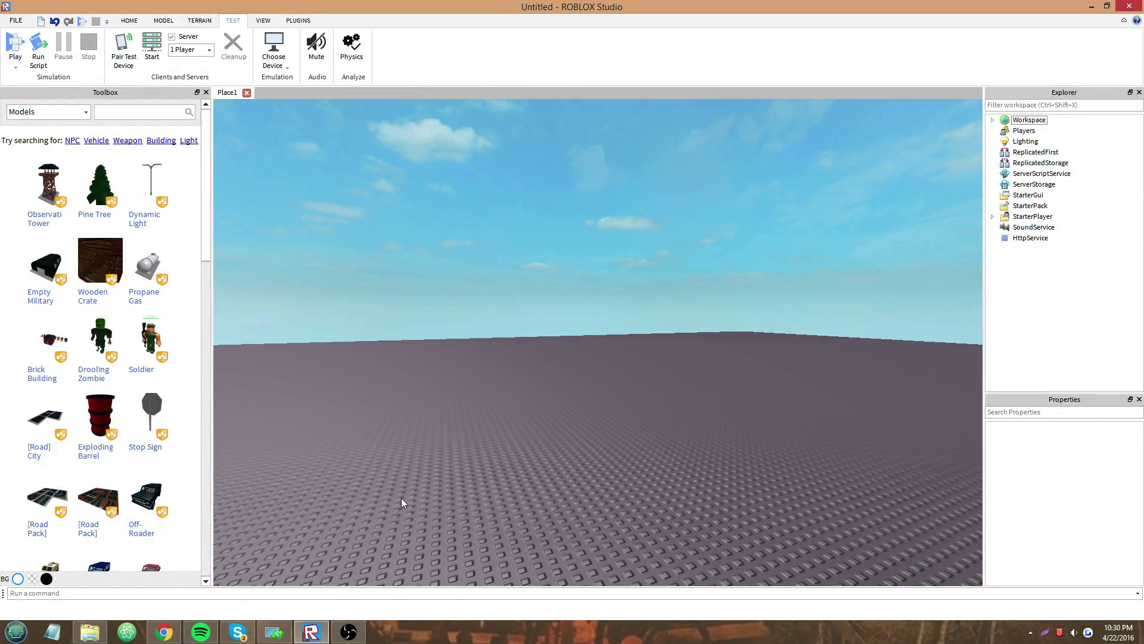
right_click(1028, 195)
mouse_move(1026, 361)
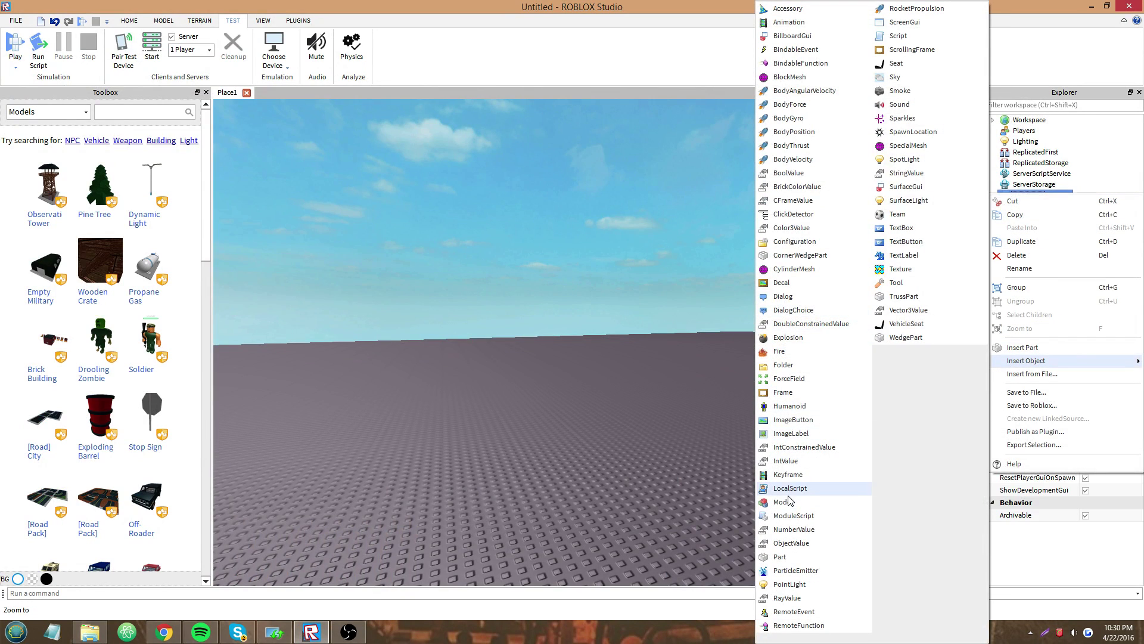
left_click(810, 489)
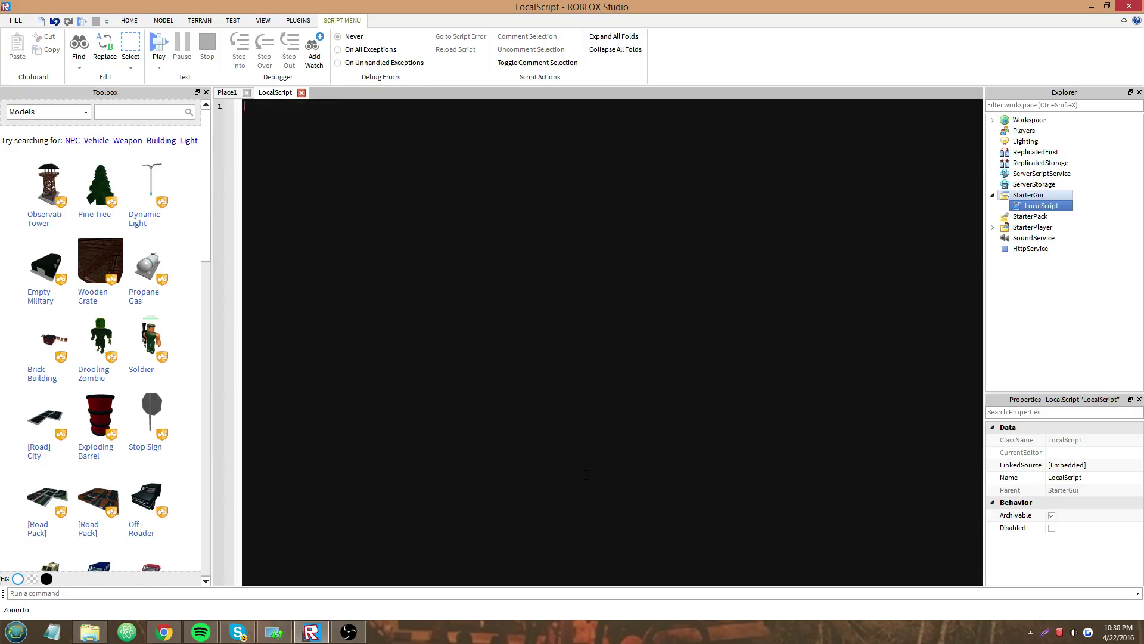
Write wait(2) and game.Players.LocalPlayer.Character.Humanoid.Health = 20 in the LocalScript.
key("ctrl+a")
type("game.Players.Lo")
key("Tab")
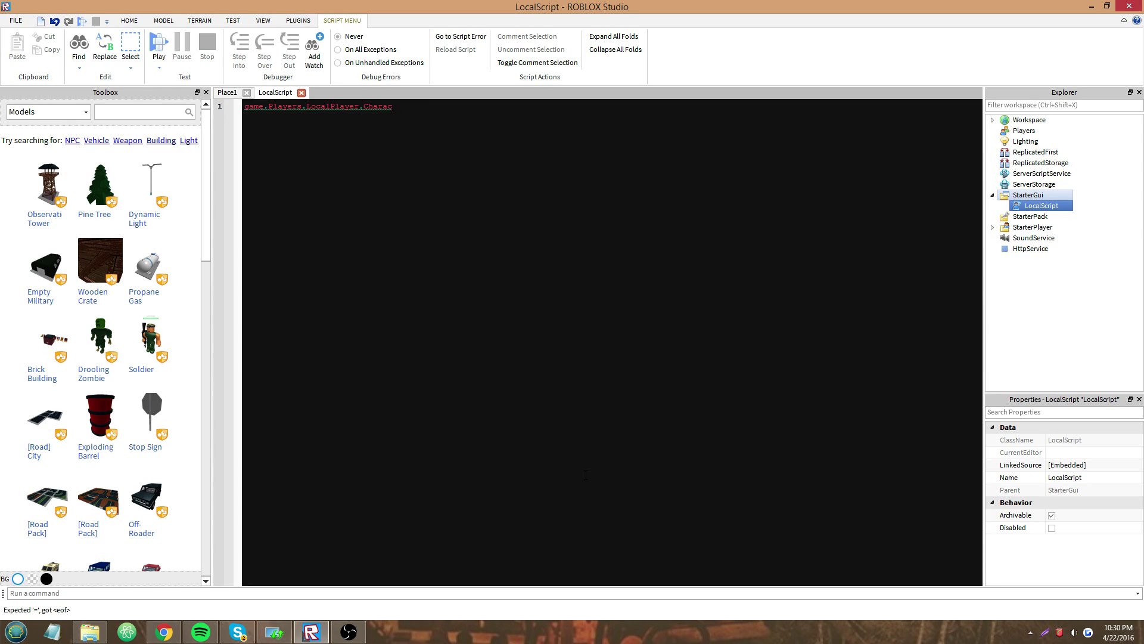
type(".Character.Humanoid.Health = 20")
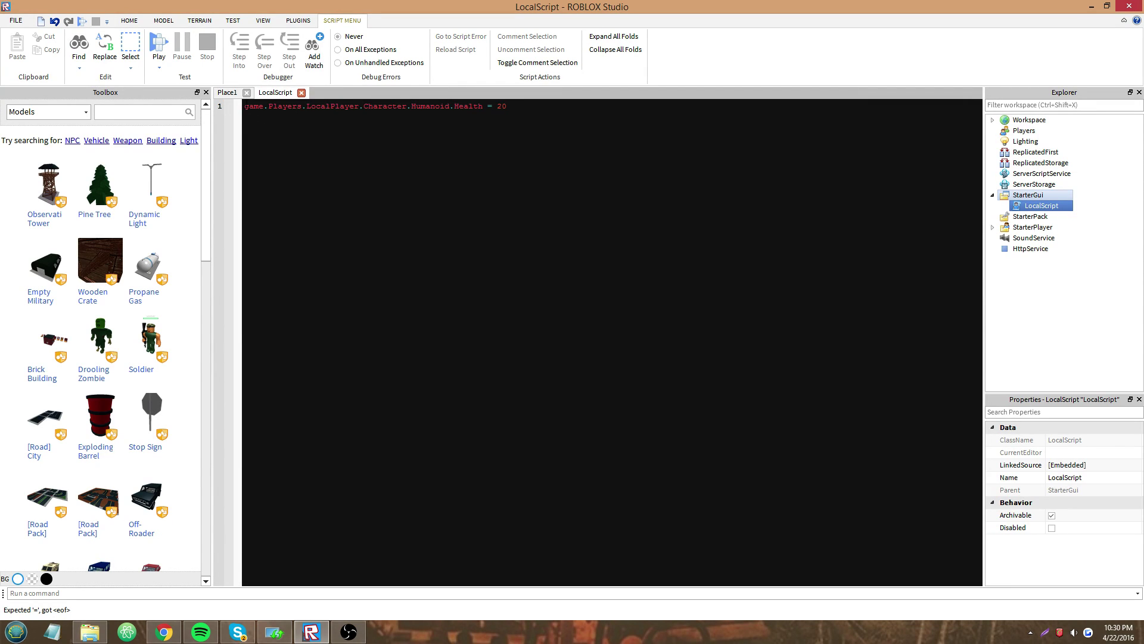
key("Home")
key("Return")
key("Up")
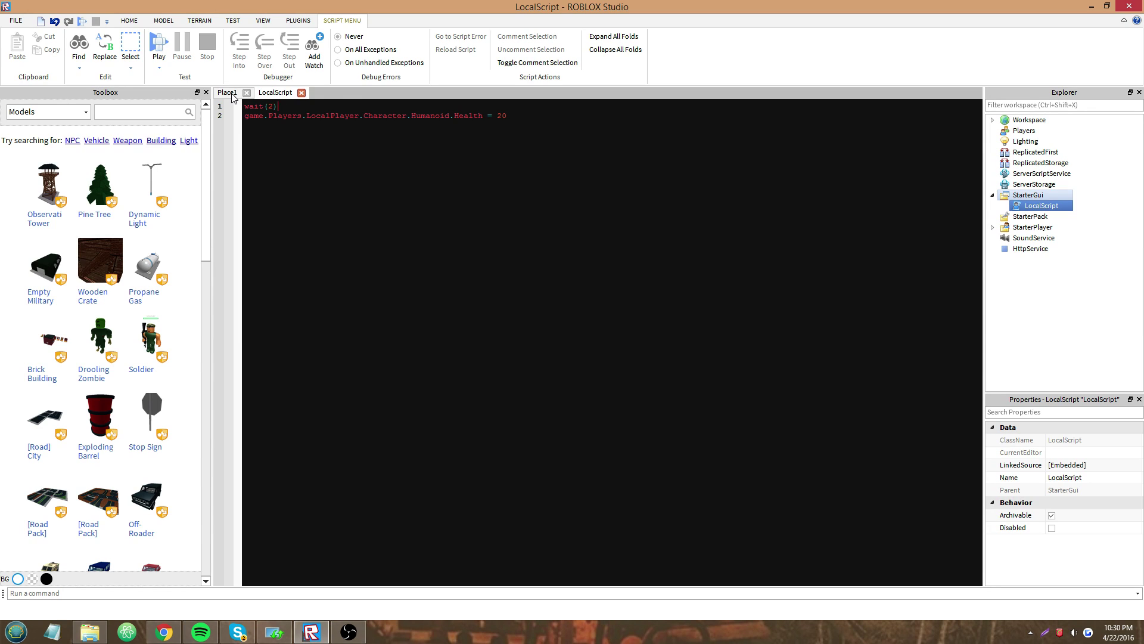
left_click(1094, 209)
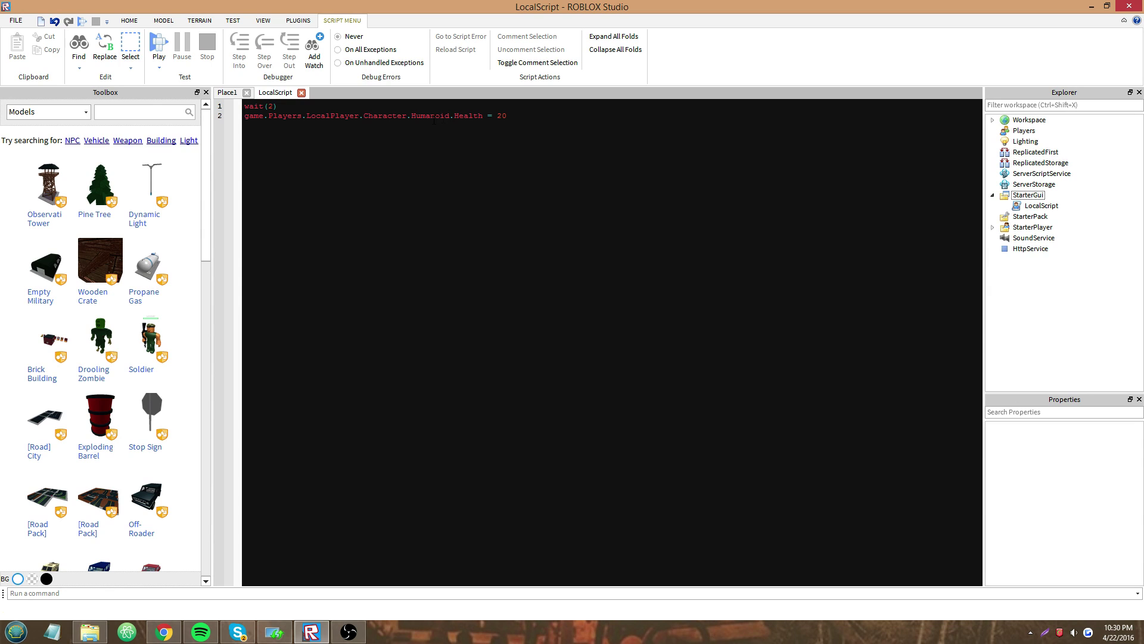
Return to the Place1 view, start a new server-and-player test, and check the Server window.
left_click(227, 94)
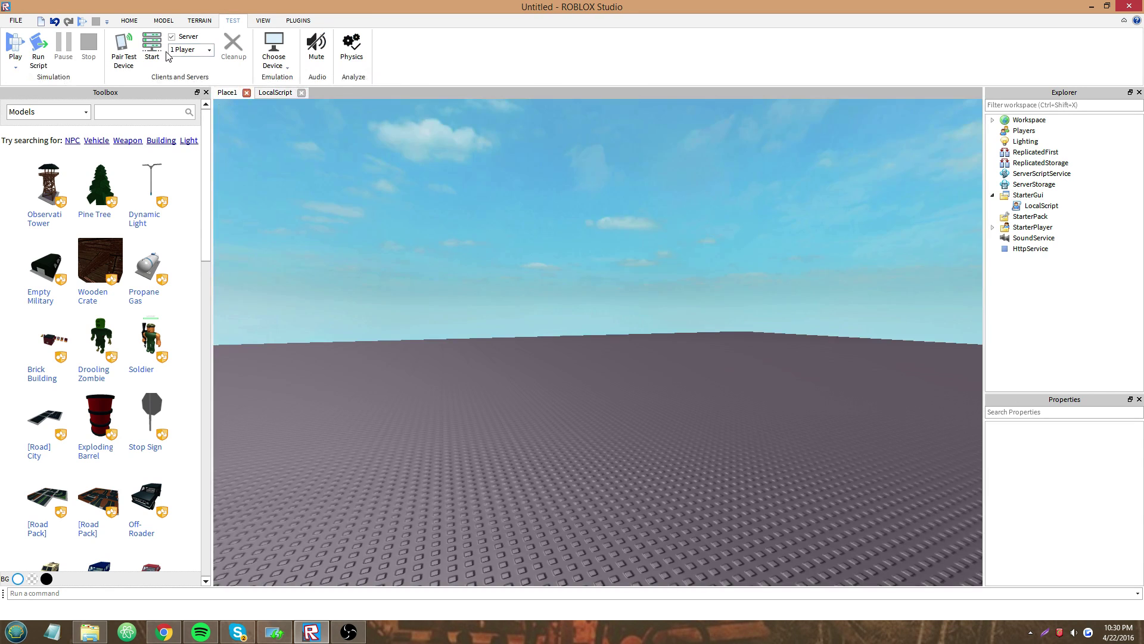
left_click(1029, 120)
left_click(1126, 224)
left_click(148, 59)
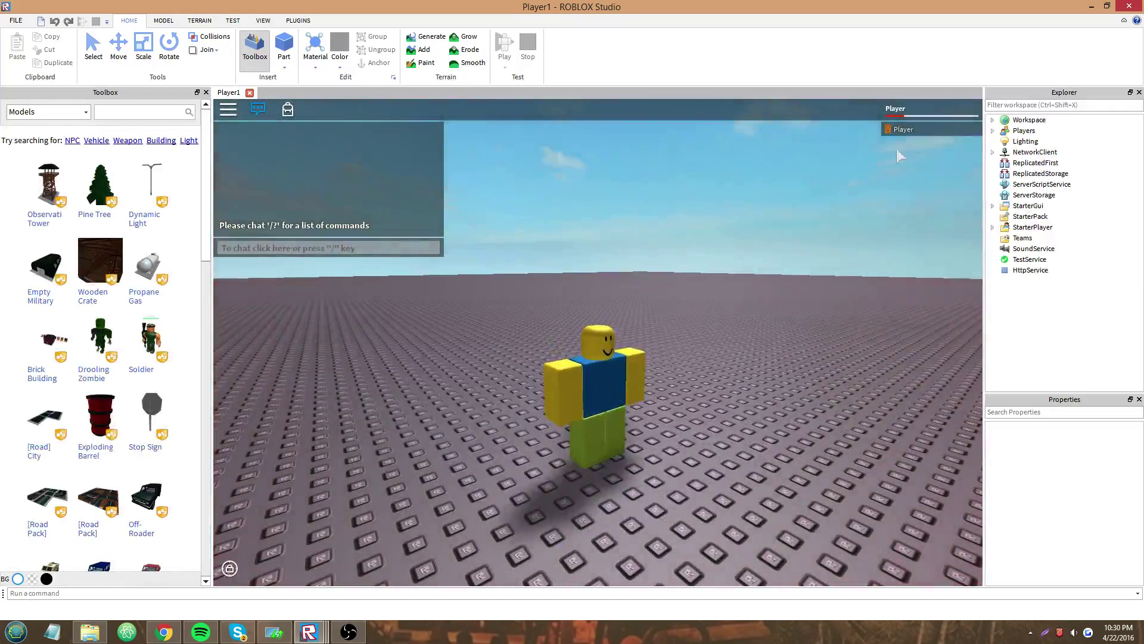
left_click(370, 546)
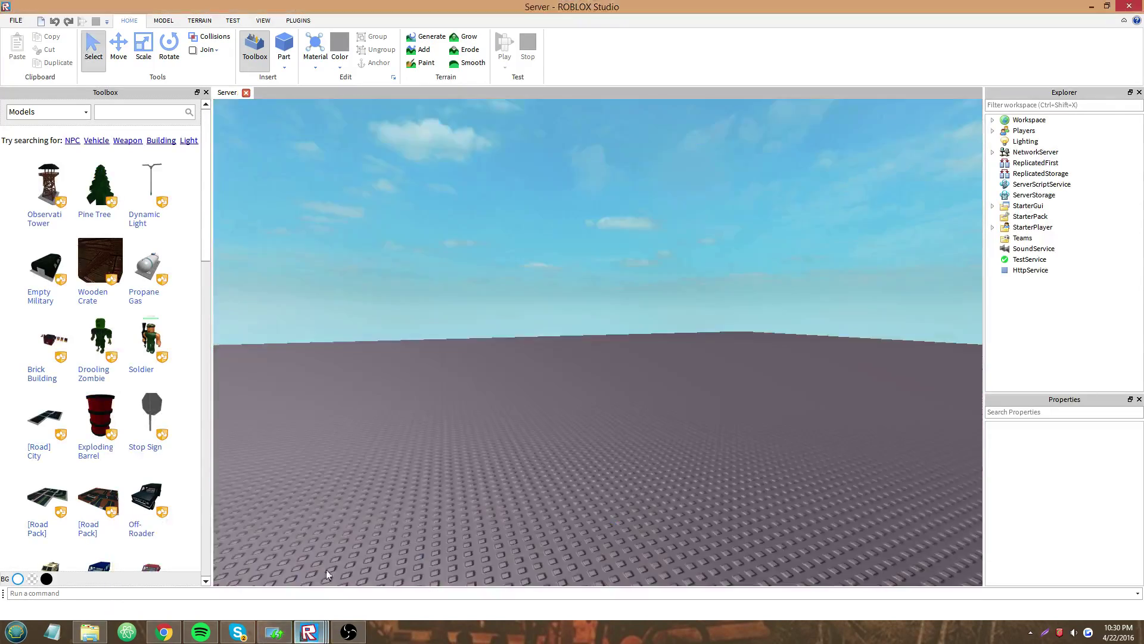
scroll(552, 463, "up", 5)
scroll(497, 419, "down", 5)
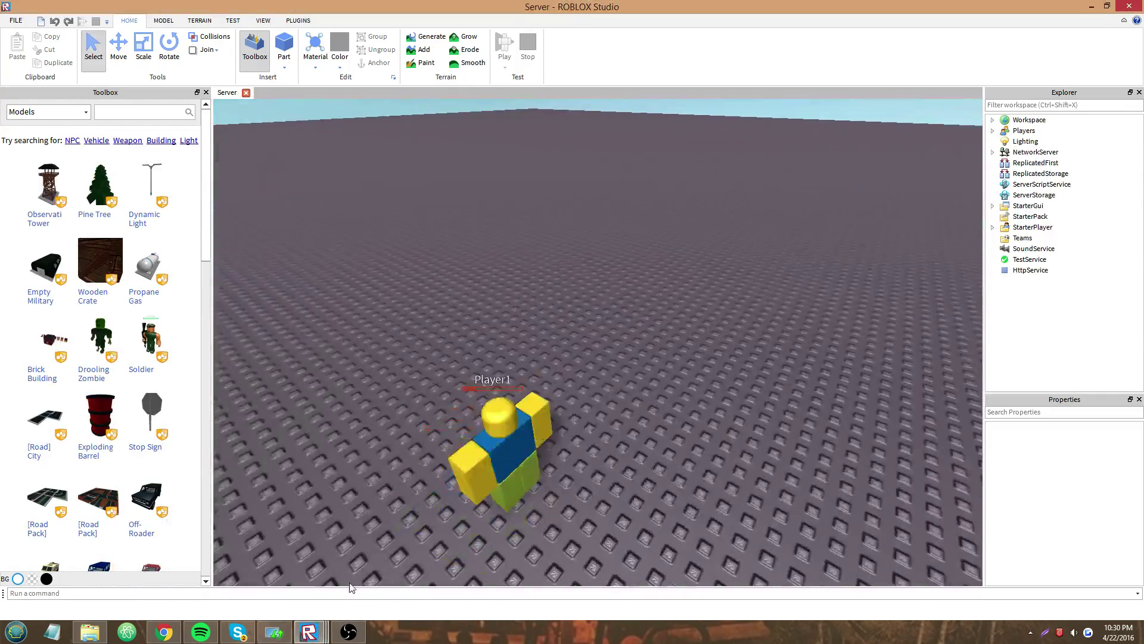
Close the Player1 window, turn on Workspace FilteringEnabled, and start a new test.
mouse_move(308, 632)
left_click(384, 557)
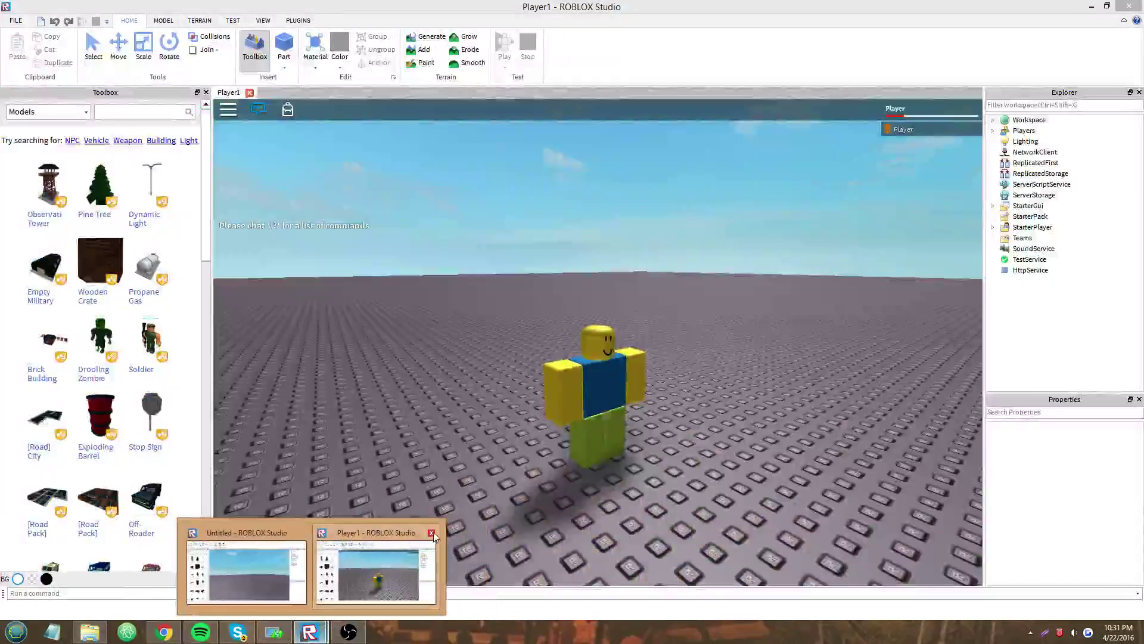
left_click(445, 532)
left_click(1029, 120)
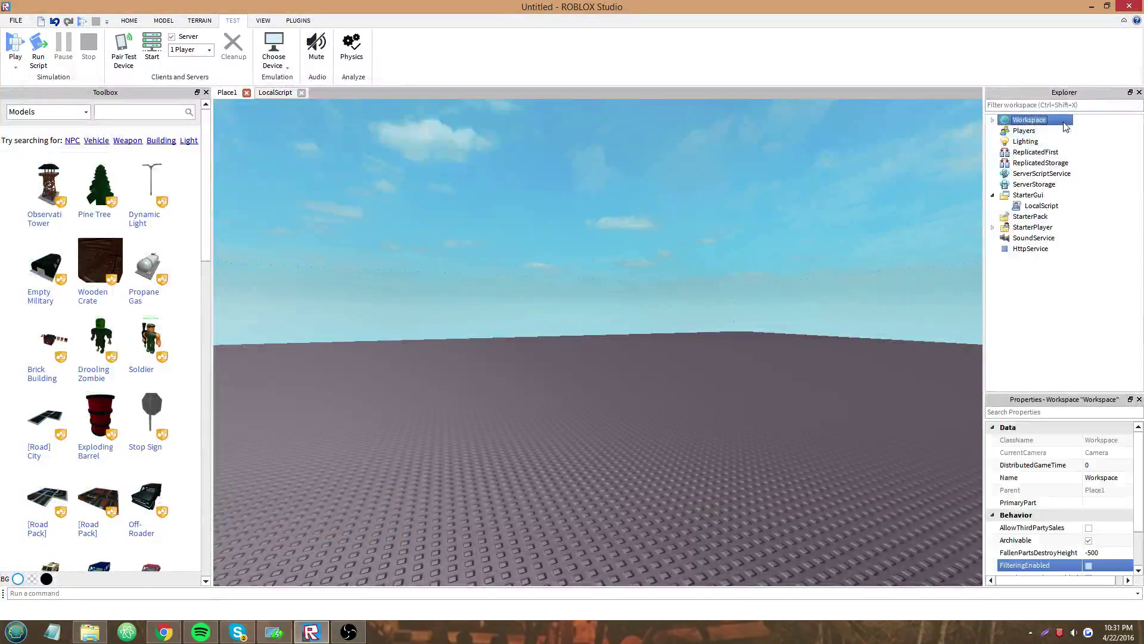
left_click(1089, 565)
left_click(153, 54)
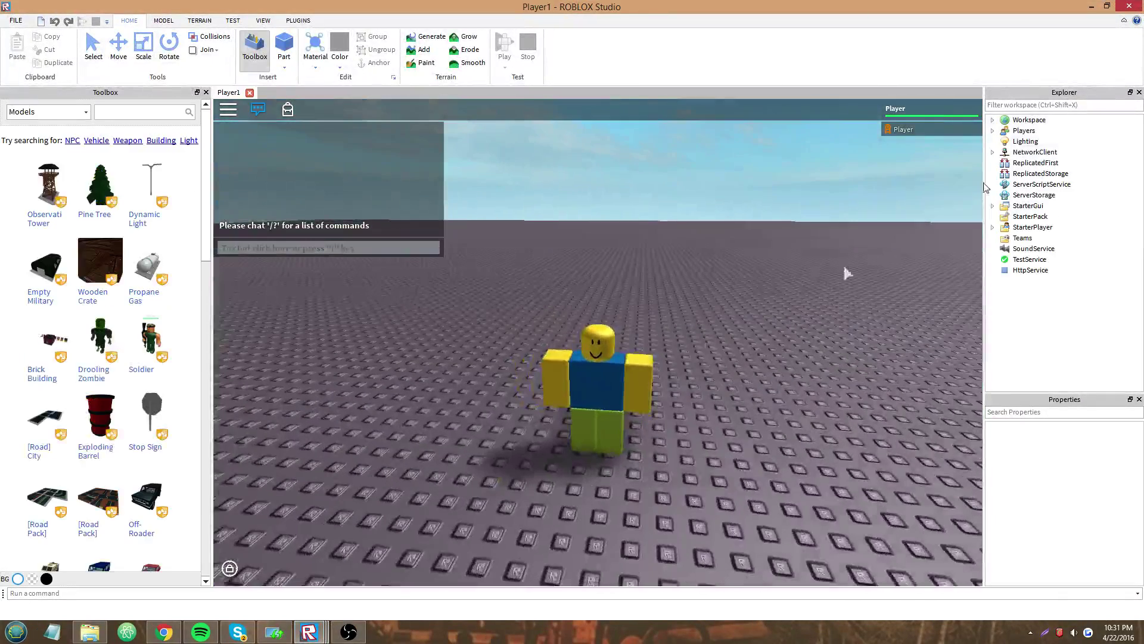
Bring the Server window forward and zoom the view toward Player1.
mouse_move(304, 633)
left_click(314, 588)
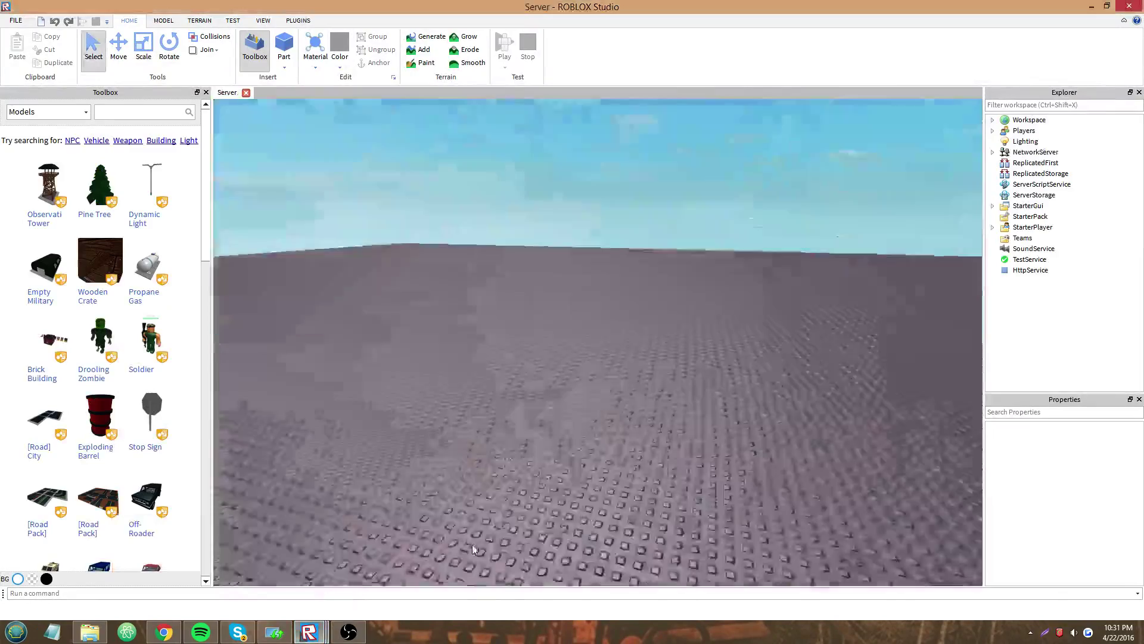
scroll(472, 545, "up", 5)
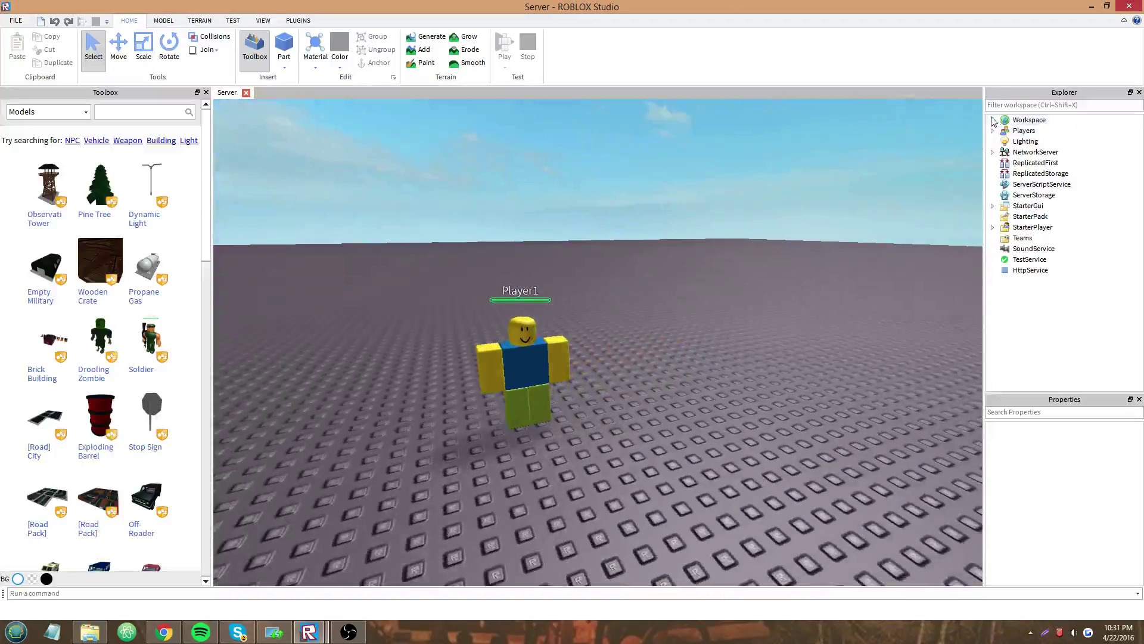
In the Player1 client, inspect the character's Humanoid, showing Health 20.
mouse_move(309, 632)
left_click(448, 587)
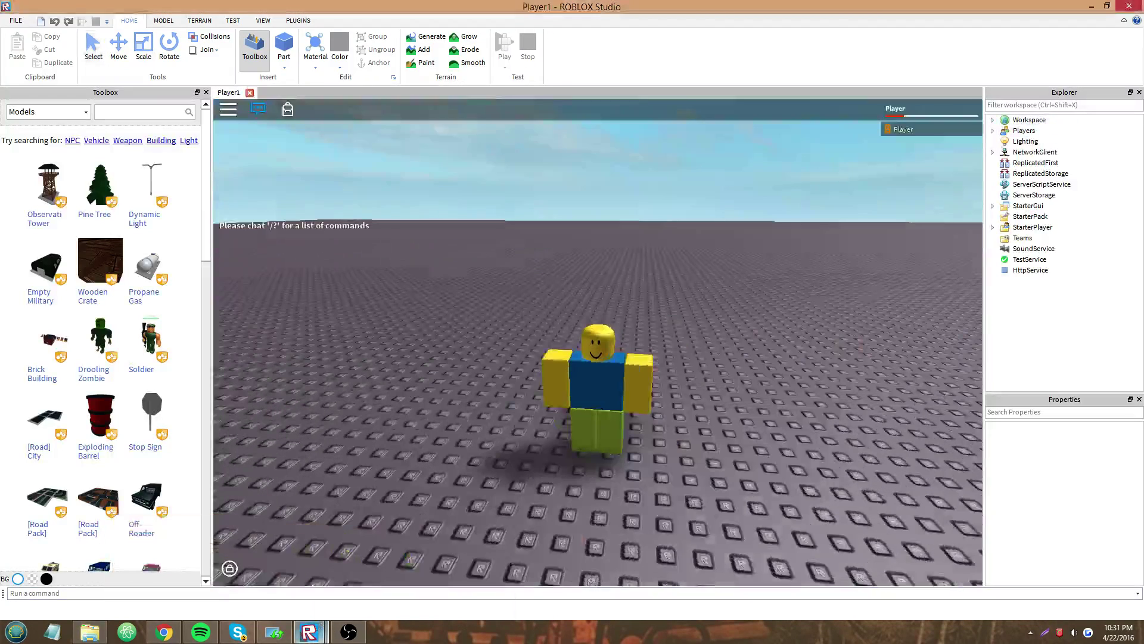
left_click(992, 119)
double_click(1024, 153)
left_click(1053, 173)
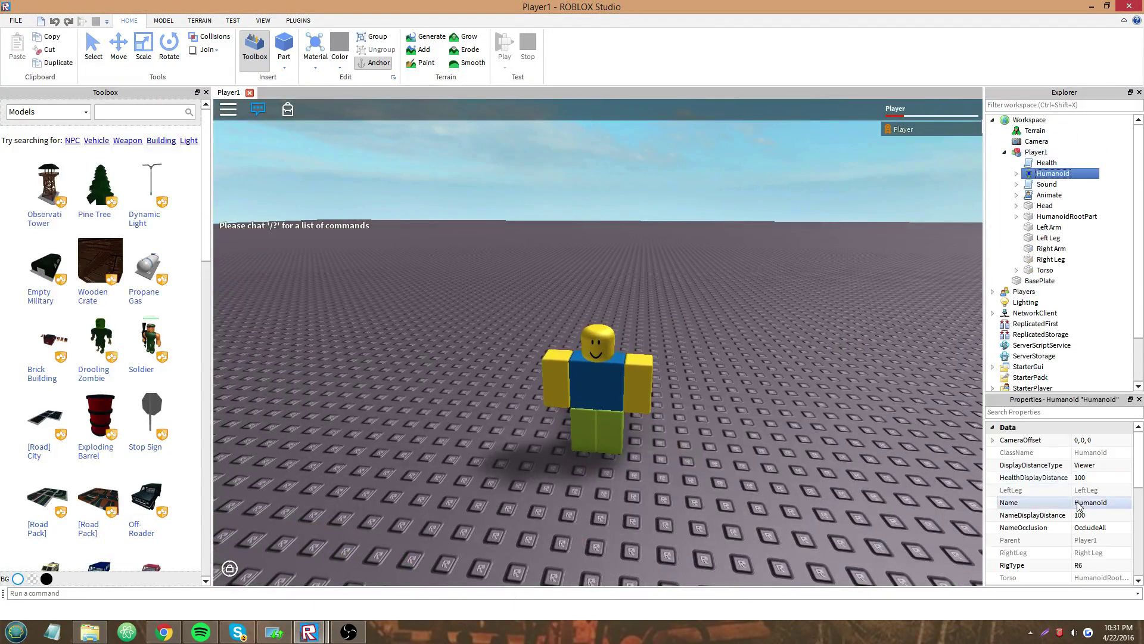
scroll(1090, 525, "down", 5)
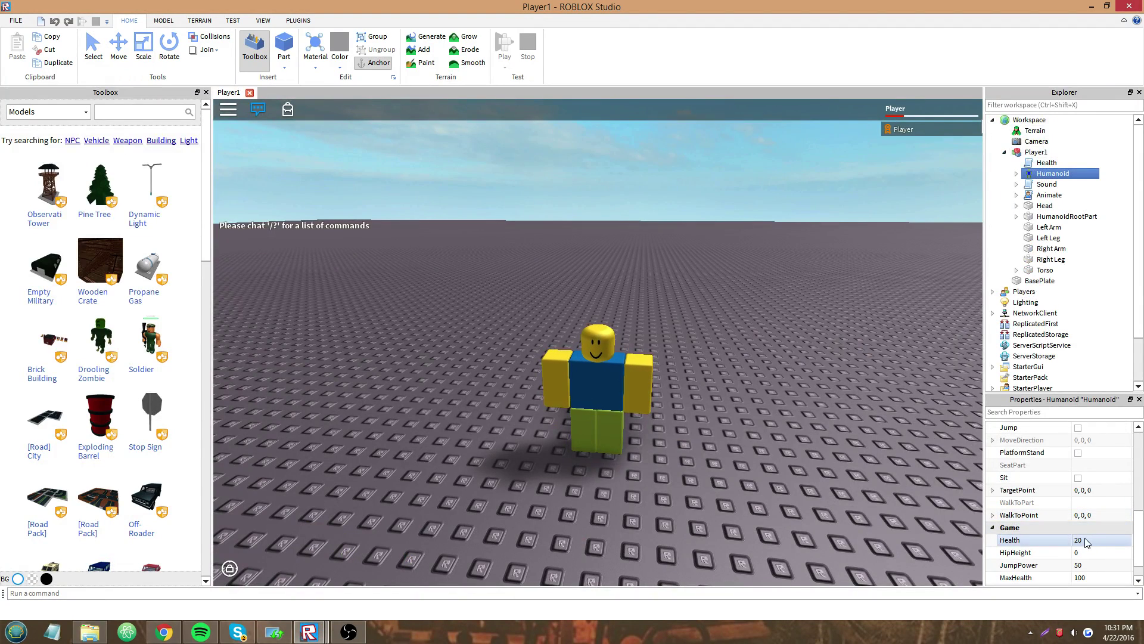
left_click(1049, 185)
left_click(1053, 173)
scroll(1075, 525, "down", 5)
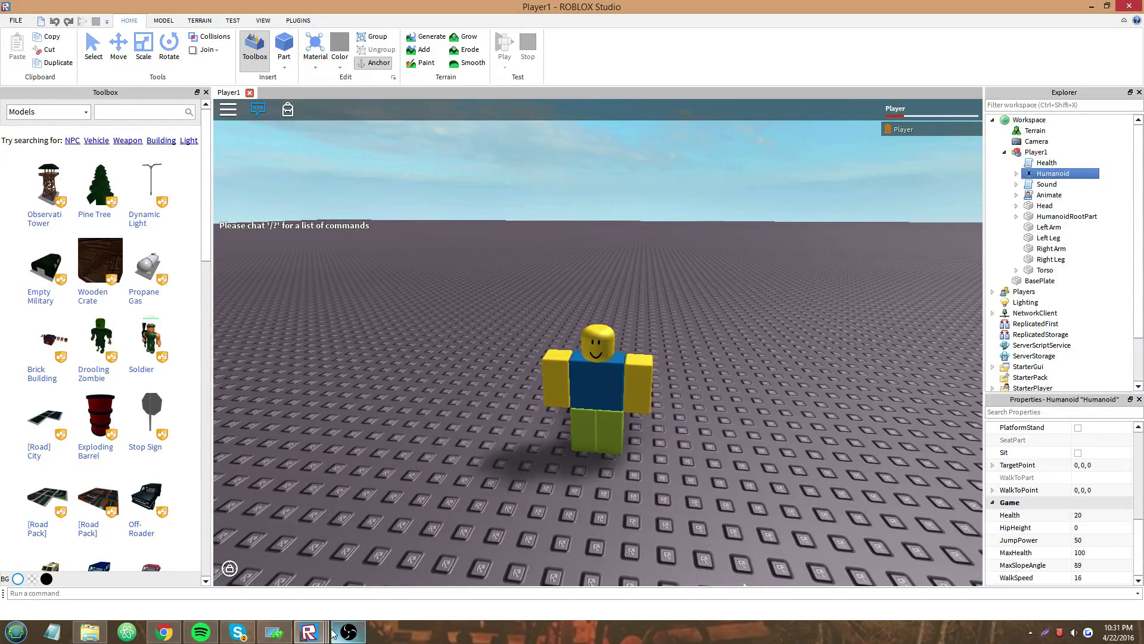
In the Server window, inspect Player1's Humanoid, enter Health 20, and compare with the client.
mouse_move(317, 617)
left_click(310, 571)
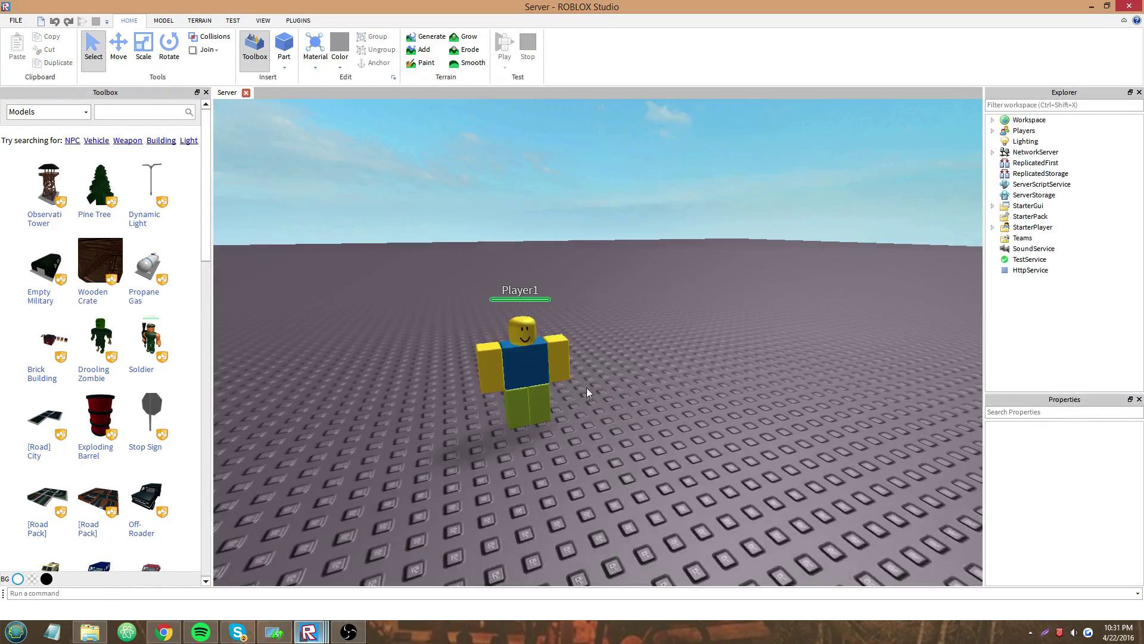
left_click(1004, 151)
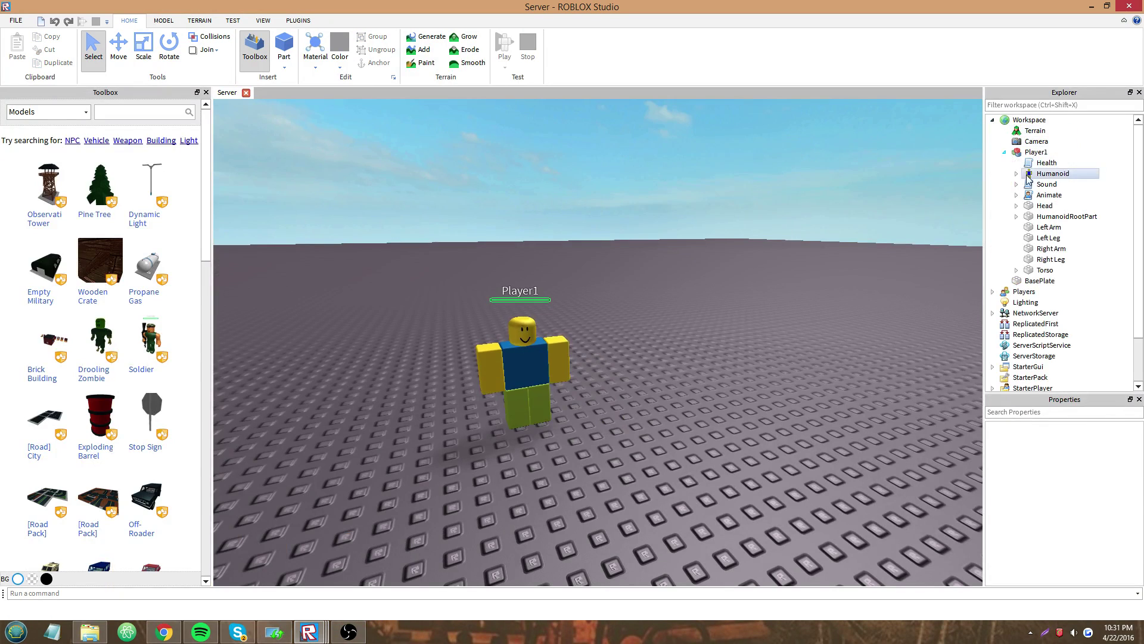
left_click(1050, 173)
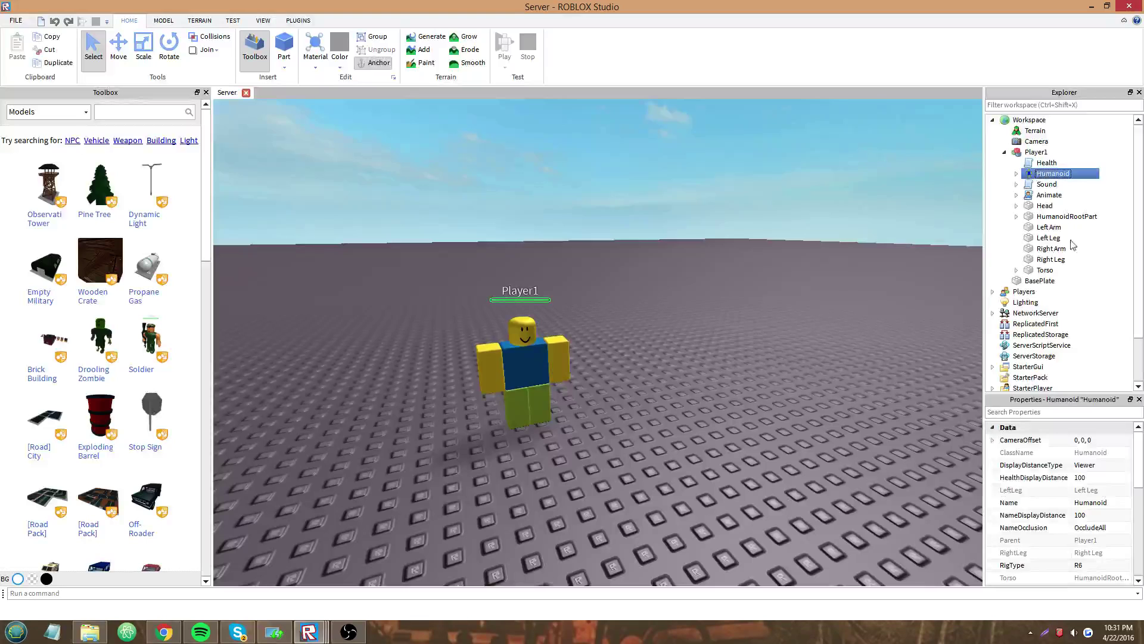
scroll(1095, 492, "down", 5)
left_click(1080, 515)
type("20")
key("Return")
left_click(453, 569)
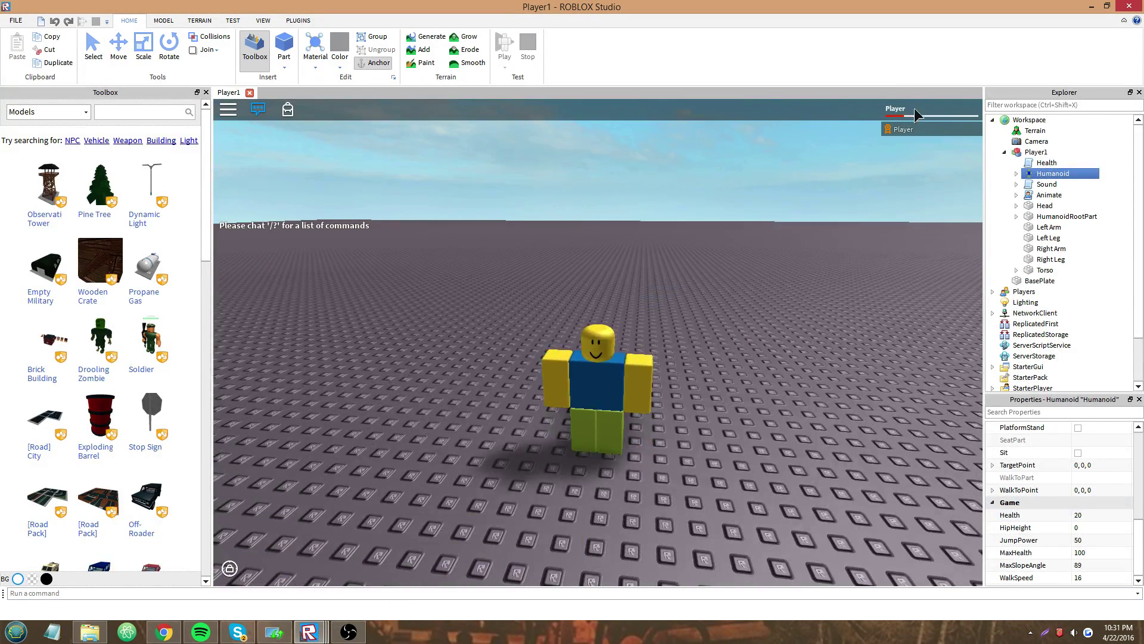
left_click(313, 569)
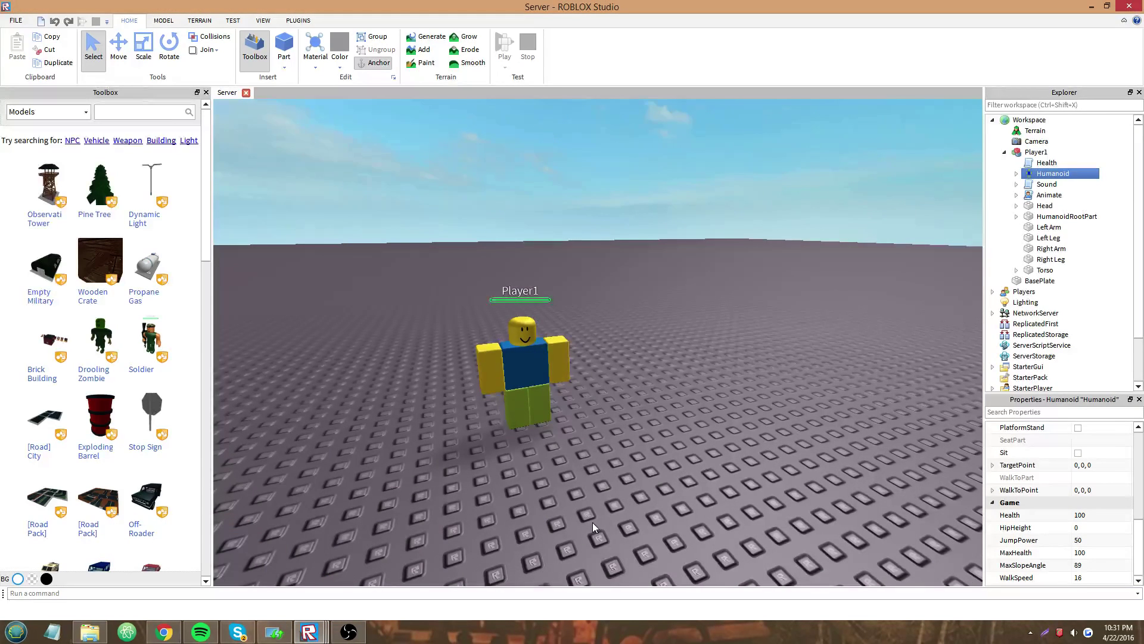
Return to the original Untitled place, open the LocalScript and select its Health = 20 line.
mouse_move(309, 631)
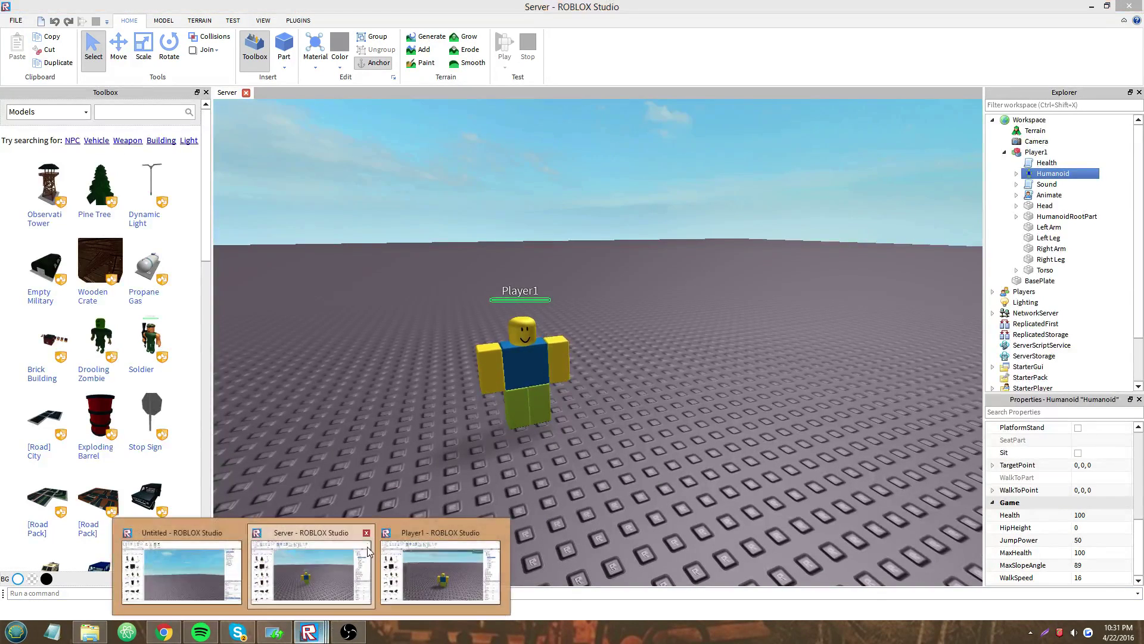
left_click(420, 560)
left_click(247, 570)
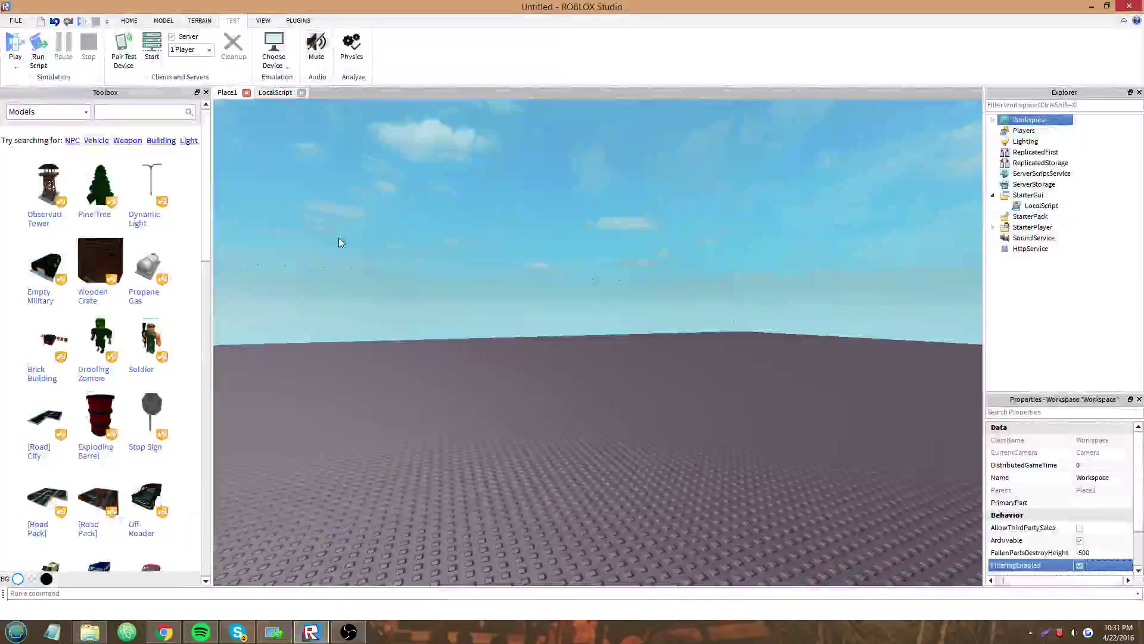
left_click(275, 94)
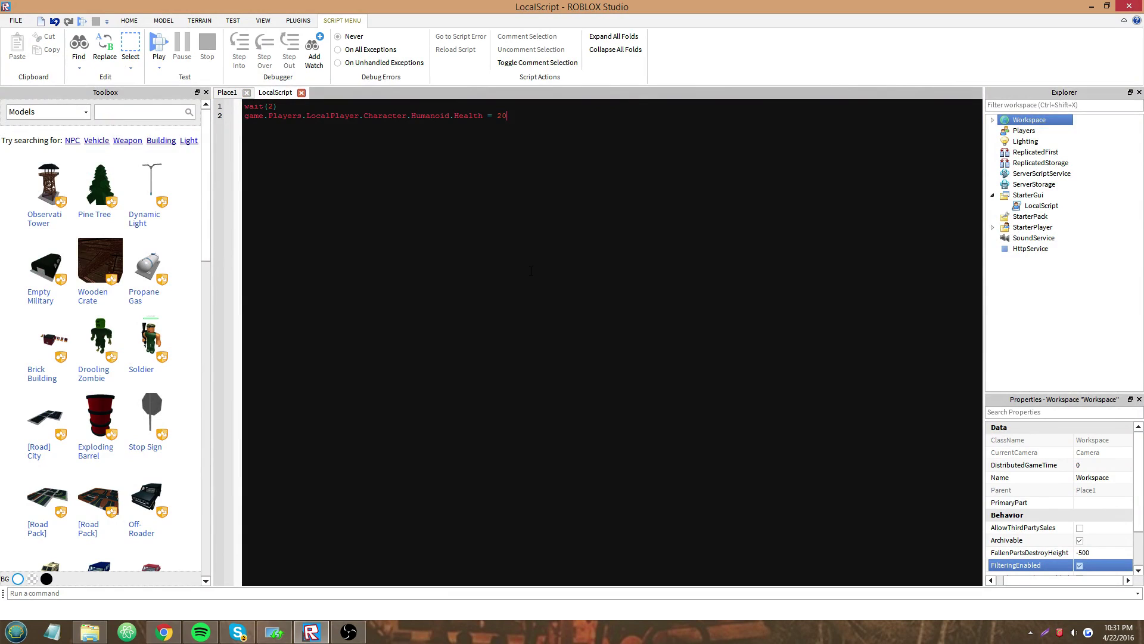
left_click(237, 117)
Replace the Health line with wait(1) and a for loop creating a new Part in Workspace.
key("BackSpace")
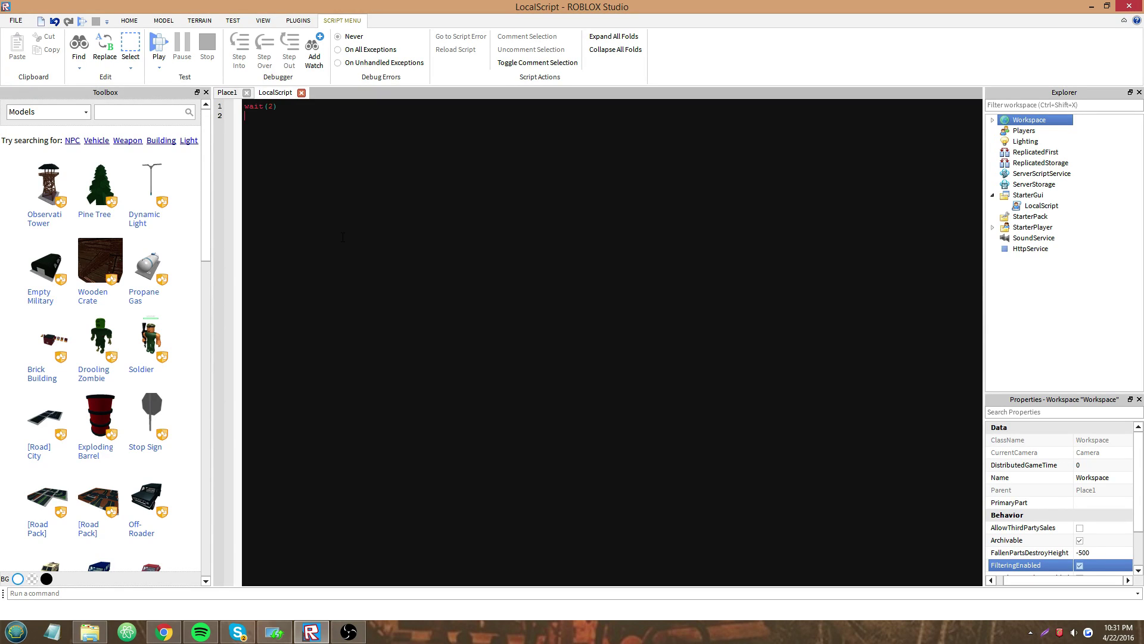
type("1)for i =")
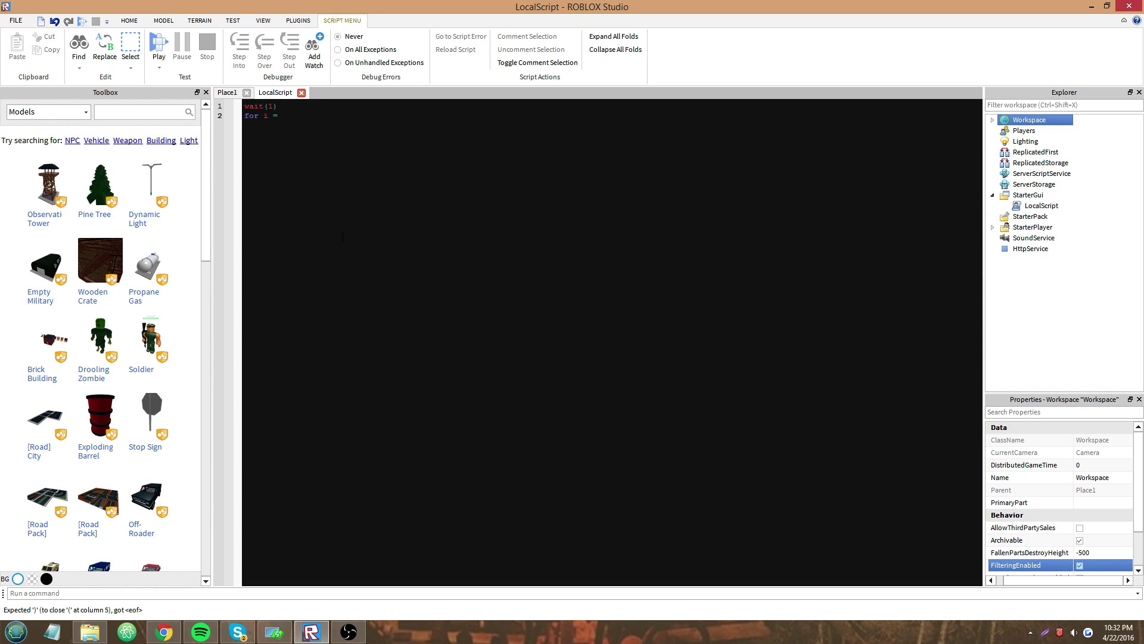
type(" 1, 10 d")
type("local Part = Instance.new(\"Part\")")
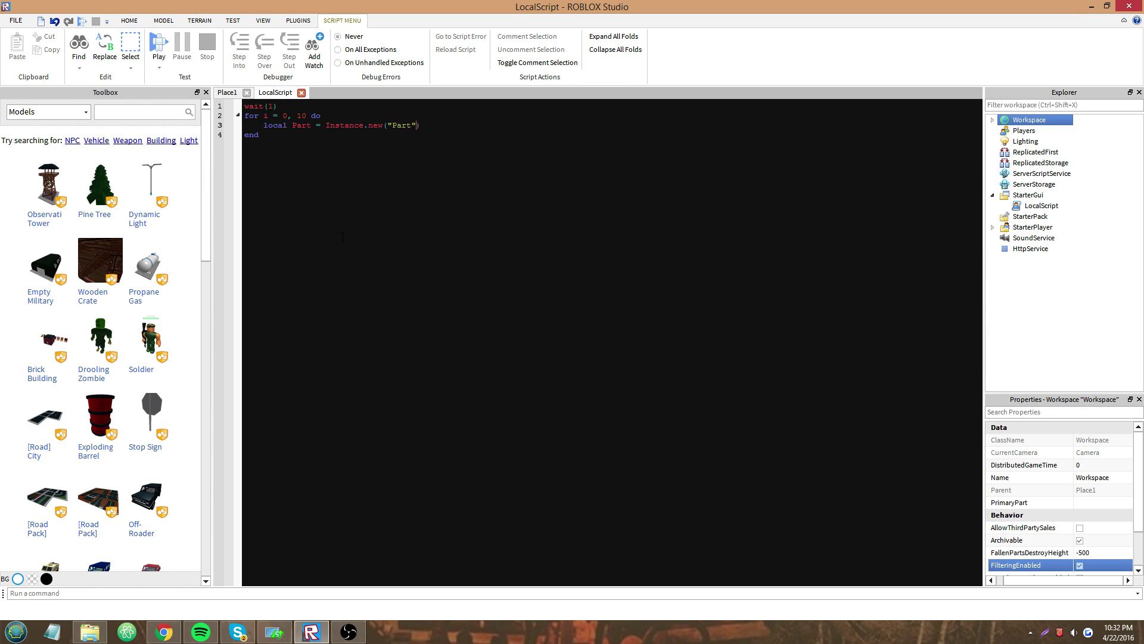
type(", game.Workspace")
key("BackSpace")
Give each Part a random 1–10 name via tostring(math.random) and a random Vector3 size.
type("math")
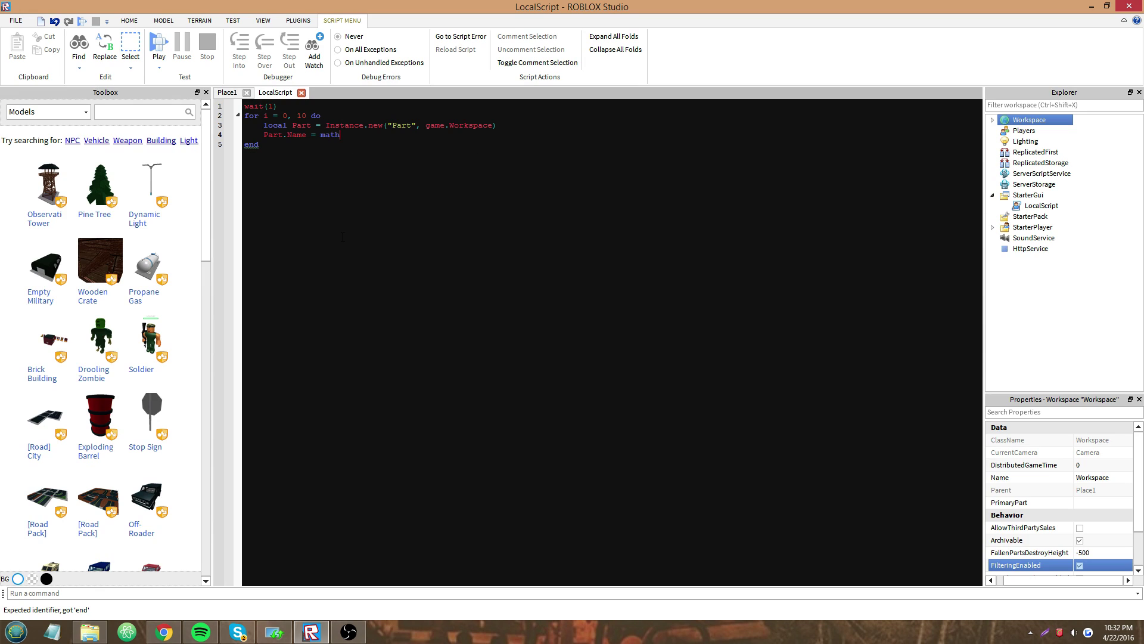
type(".rad(")
type("ndom(")
type("1, 10")
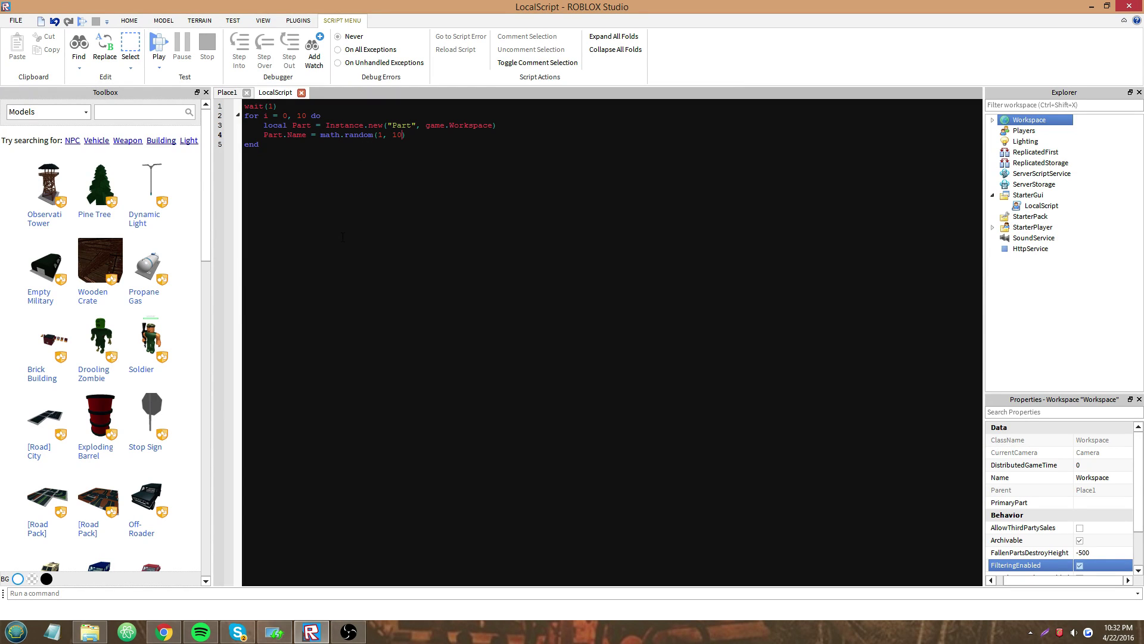
type("tostring(")
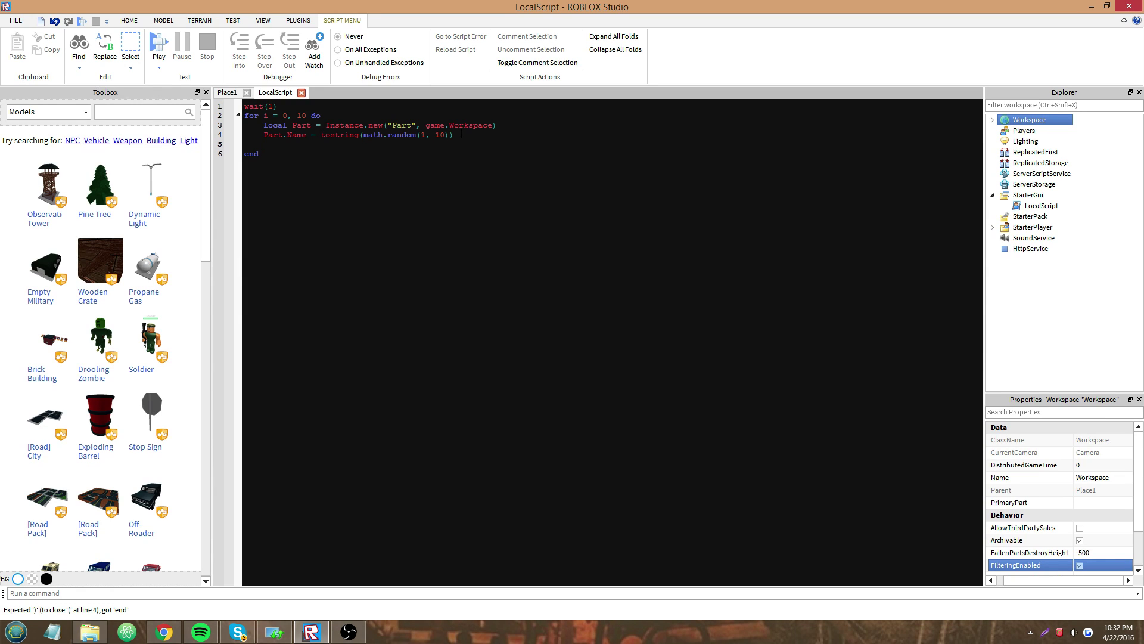
type("Part.Size = Vecto")
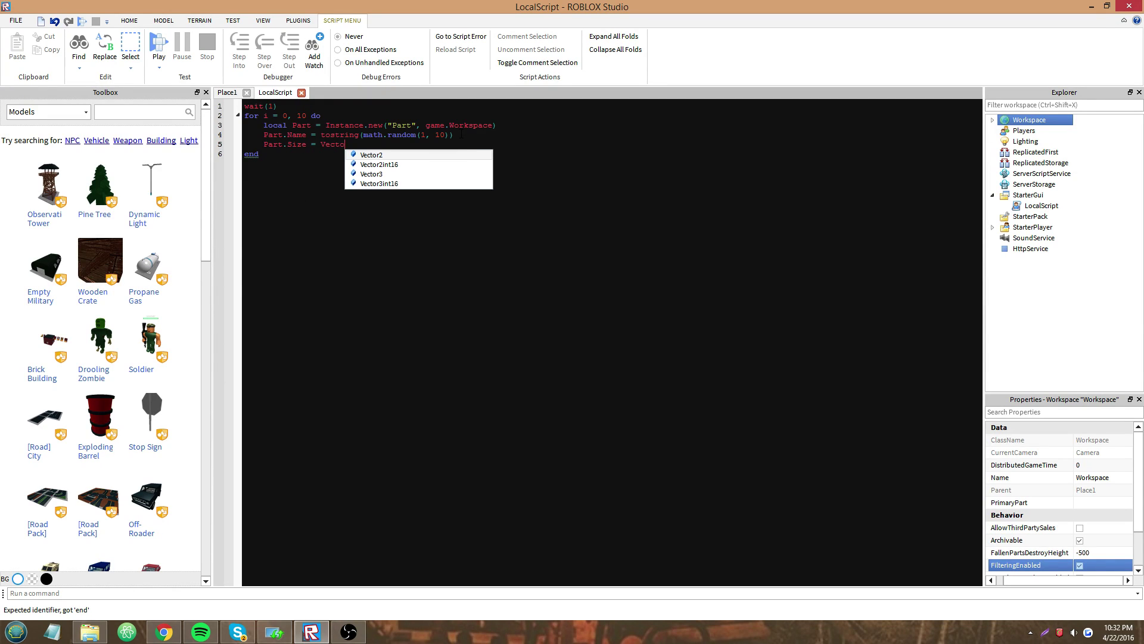
type("r3")
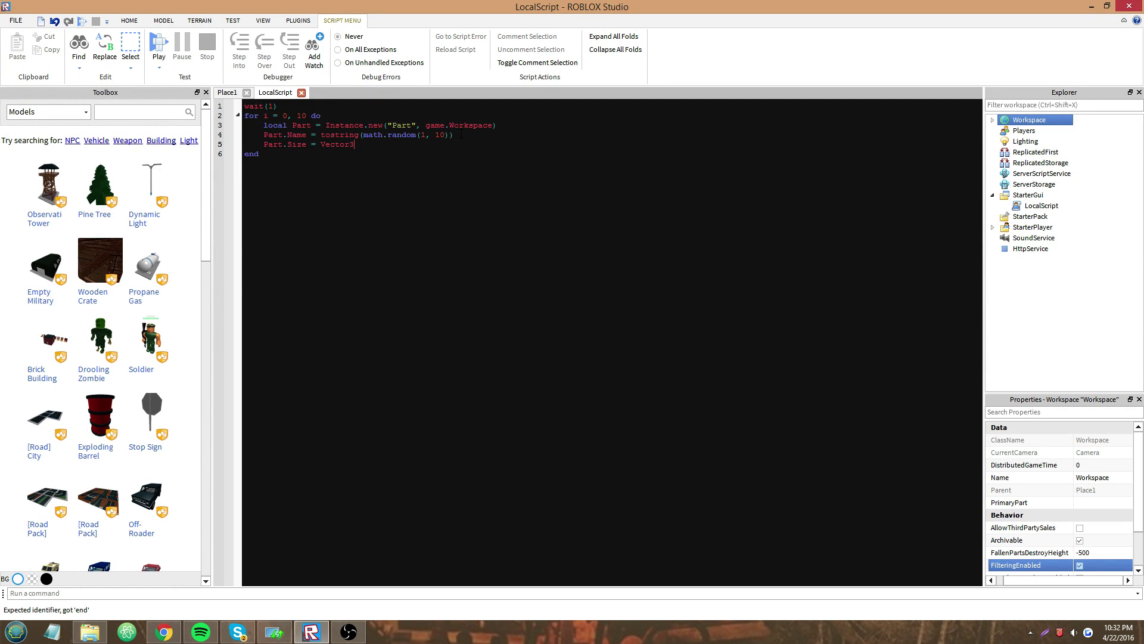
type(".new(math.abs(")
key("Delete")
key("BackSpace")
type("random(1, 10")
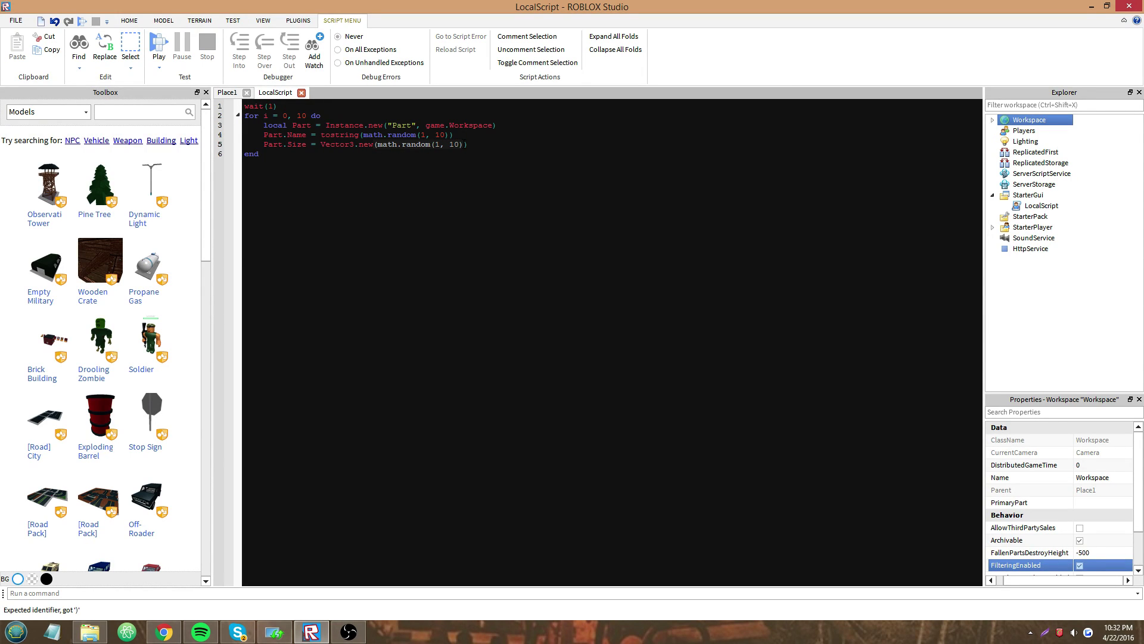
type(")")
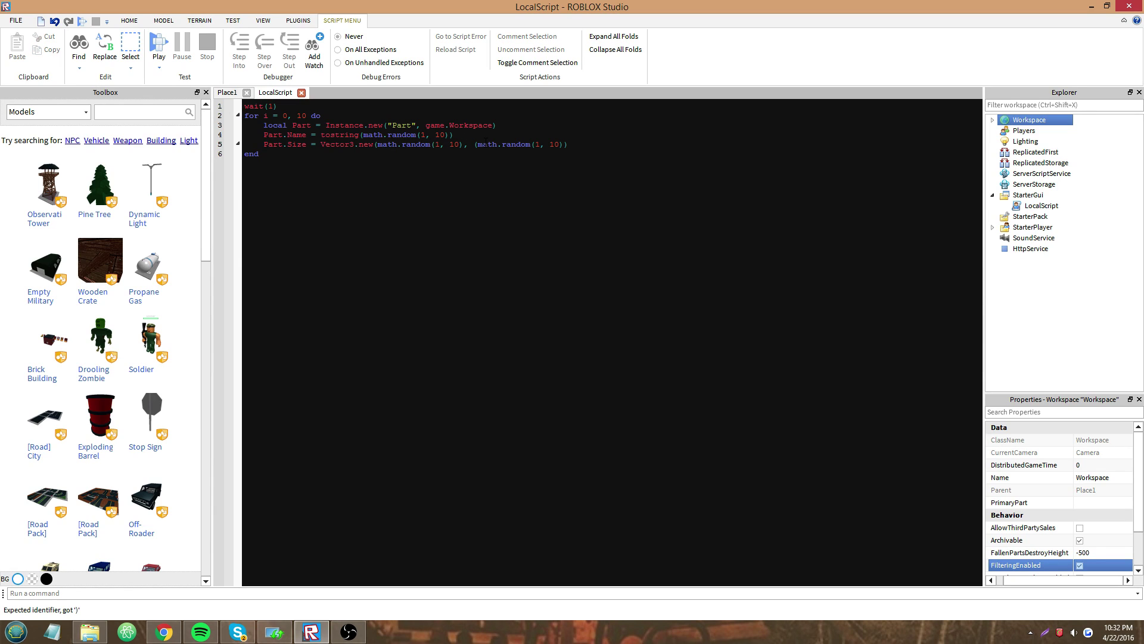
type(", (math.random(1, 10)")
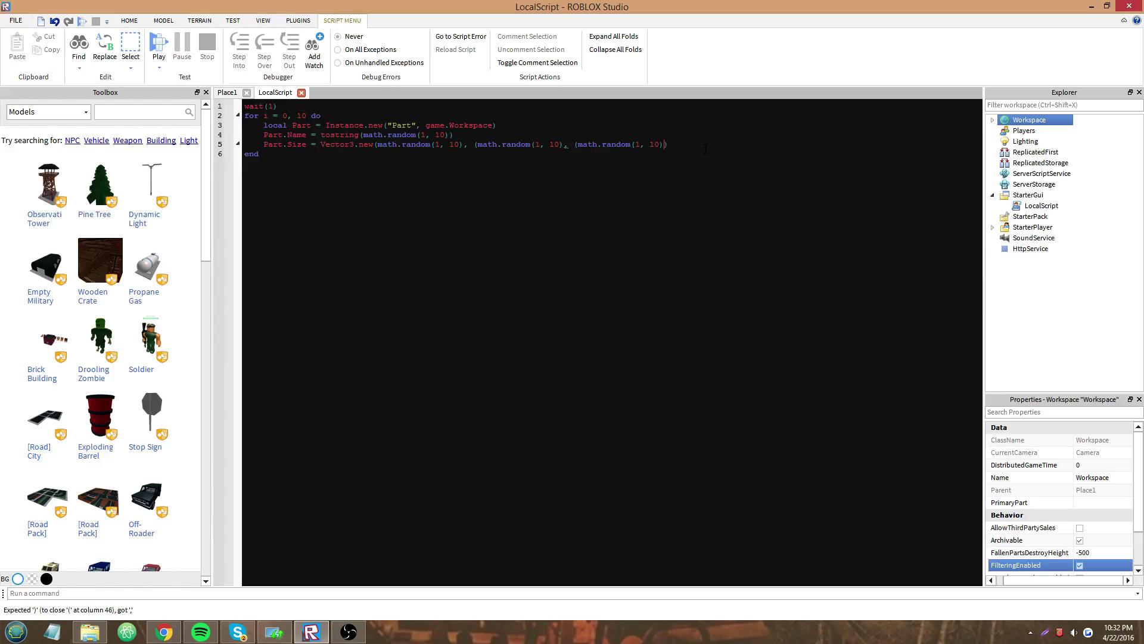
type(")")
left_click_drag(695, 144, 264, 144)
Duplicate the Part.Size line and turn the copy into a Part.Position line.
key("ctrl+c")
left_click(688, 144)
key("Return")
key("ctrl+v")
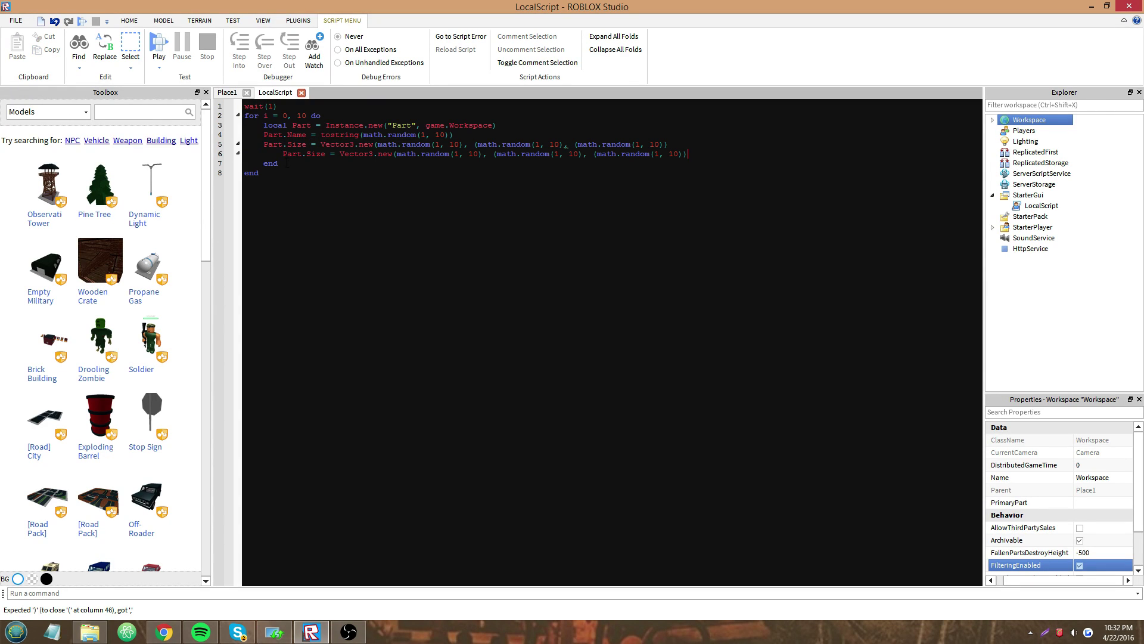
left_click(699, 158)
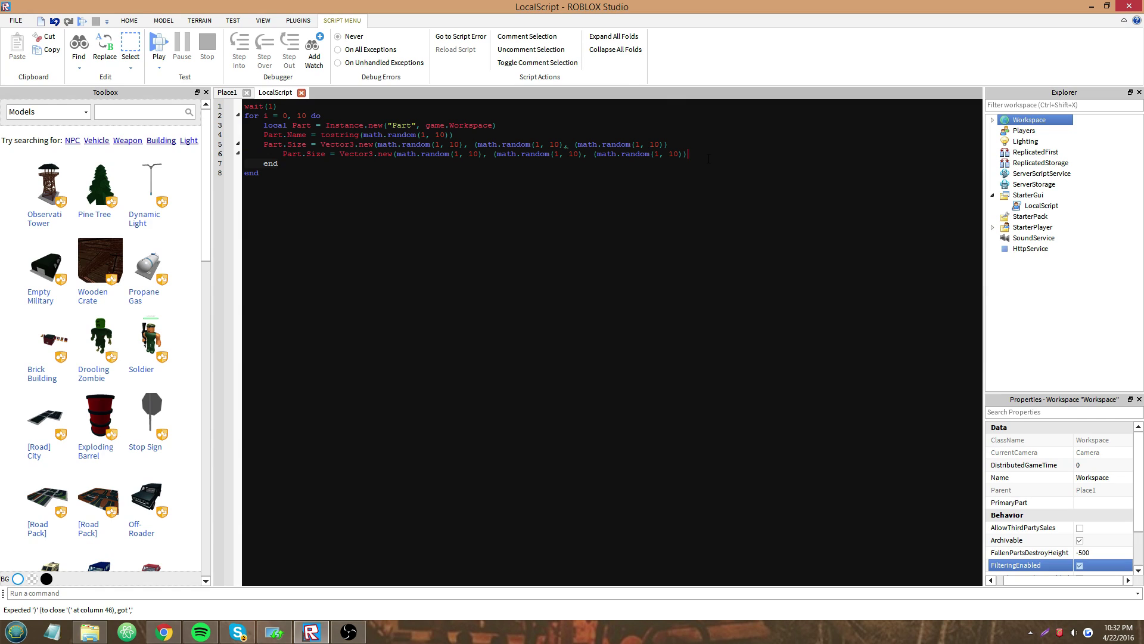
key("BackSpace")
left_click(283, 154)
key("BackSpace")
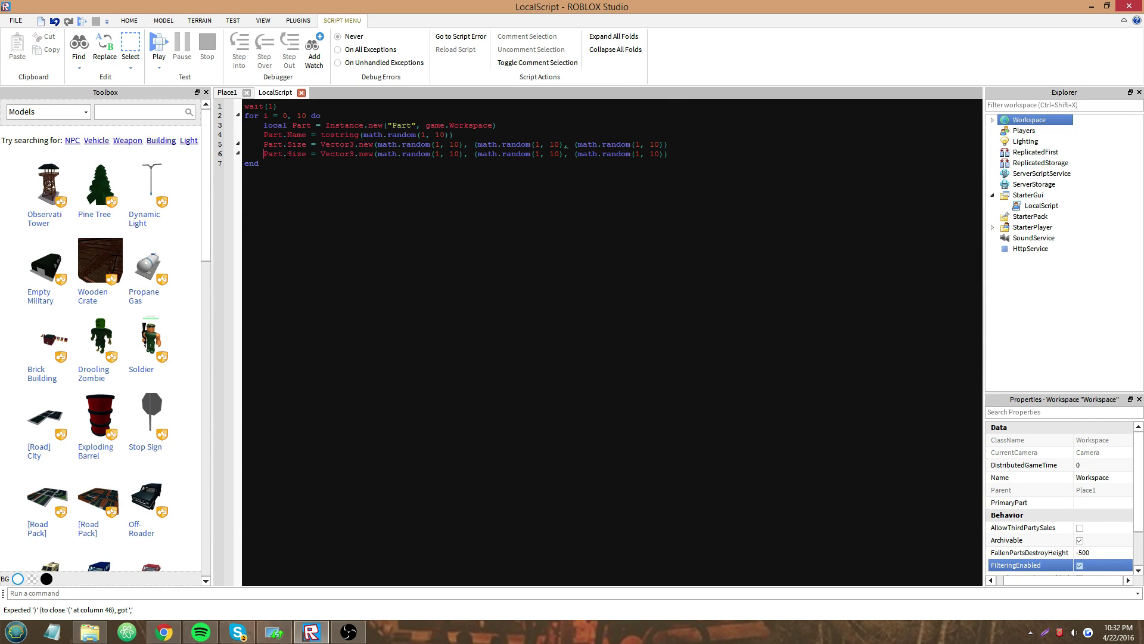
double_click(304, 154)
type("Position")
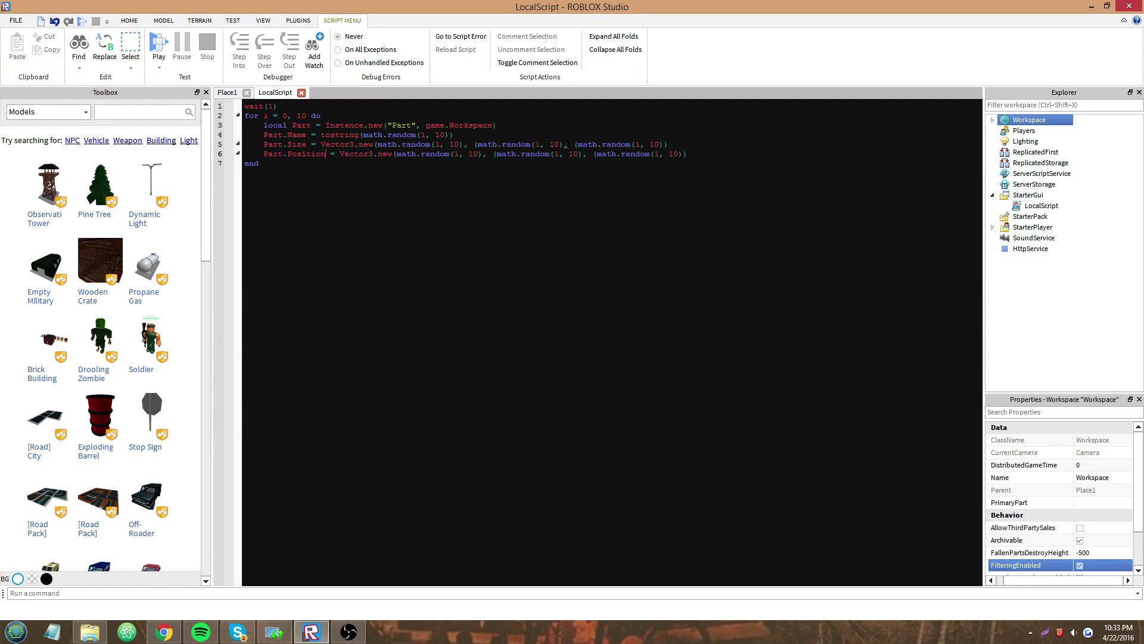
Remove the stray brackets before the second and third math.random calls on lines 5 and 6.
mouse_move(567, 145)
key("BackSpace")
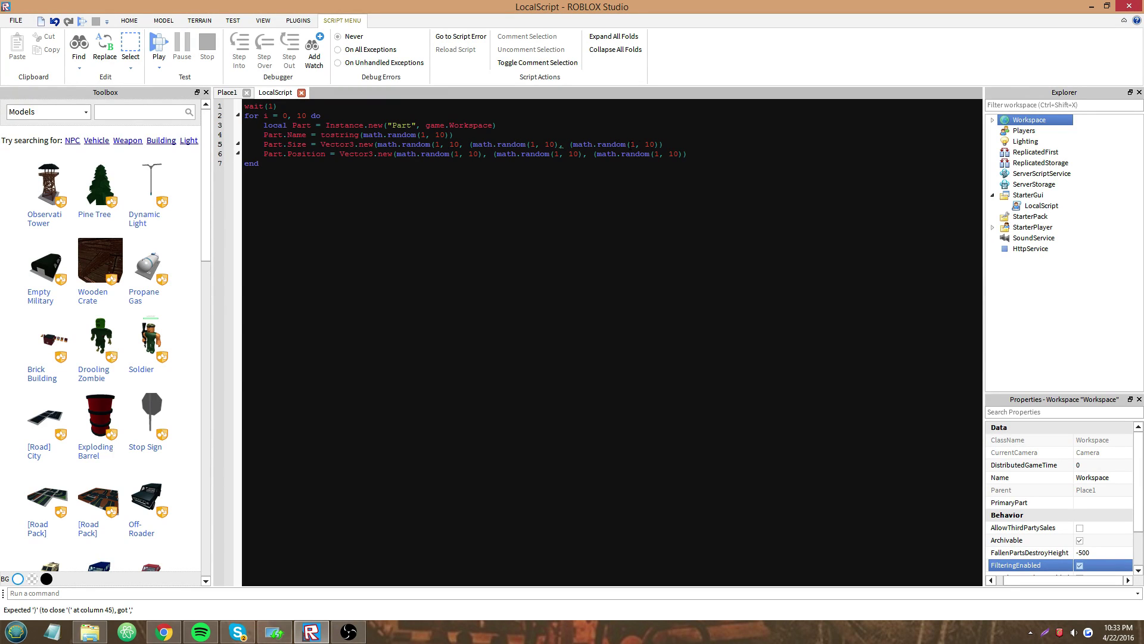
left_click(655, 145)
left_click(569, 144)
key("BackSpace")
left_click(470, 144)
key("BackSpace")
left_click(496, 154)
key("BackSpace")
left_click(593, 153)
key("BackSpace")
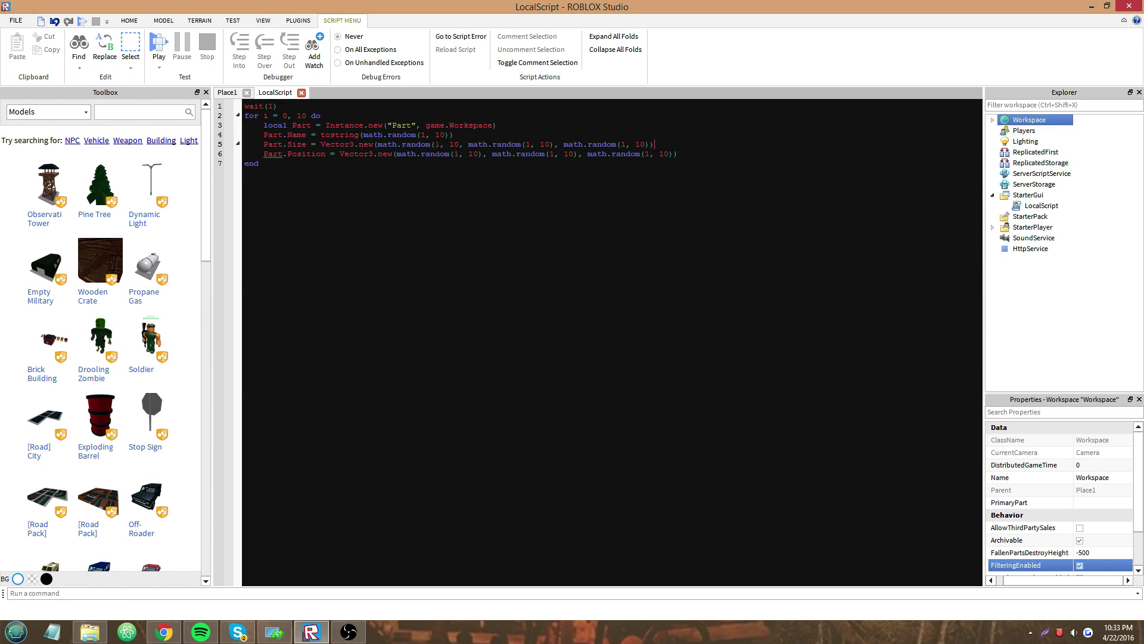
Add the missing ')', confirm 0 errors in Script Analysis, and return to the Place1 view.
type(")")
left_click(263, 21)
left_click(245, 53)
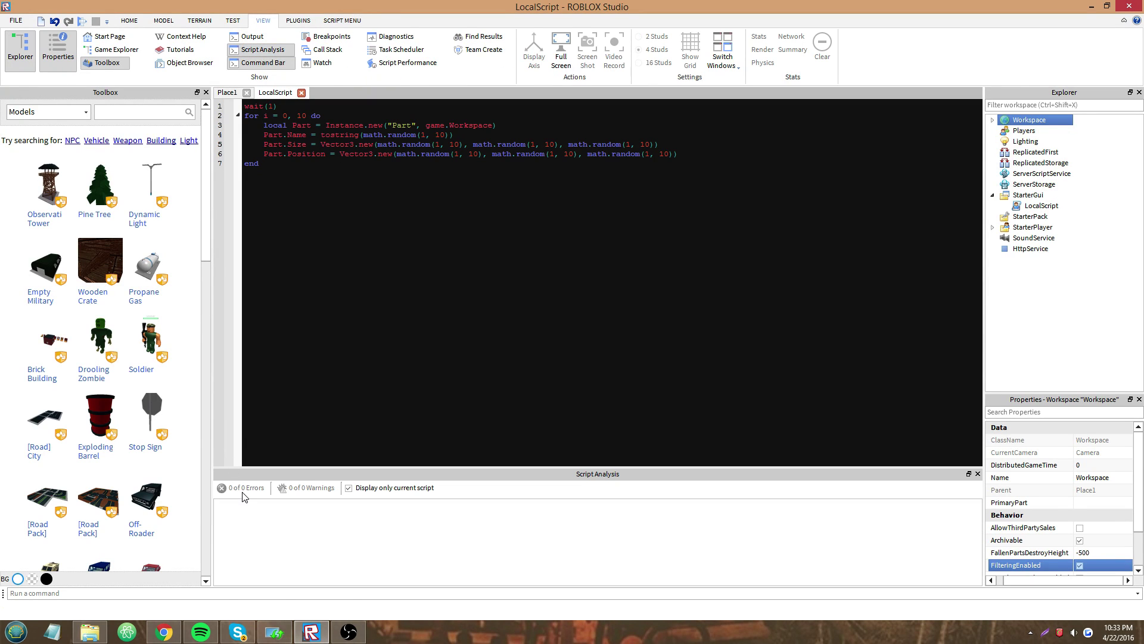
left_click(262, 50)
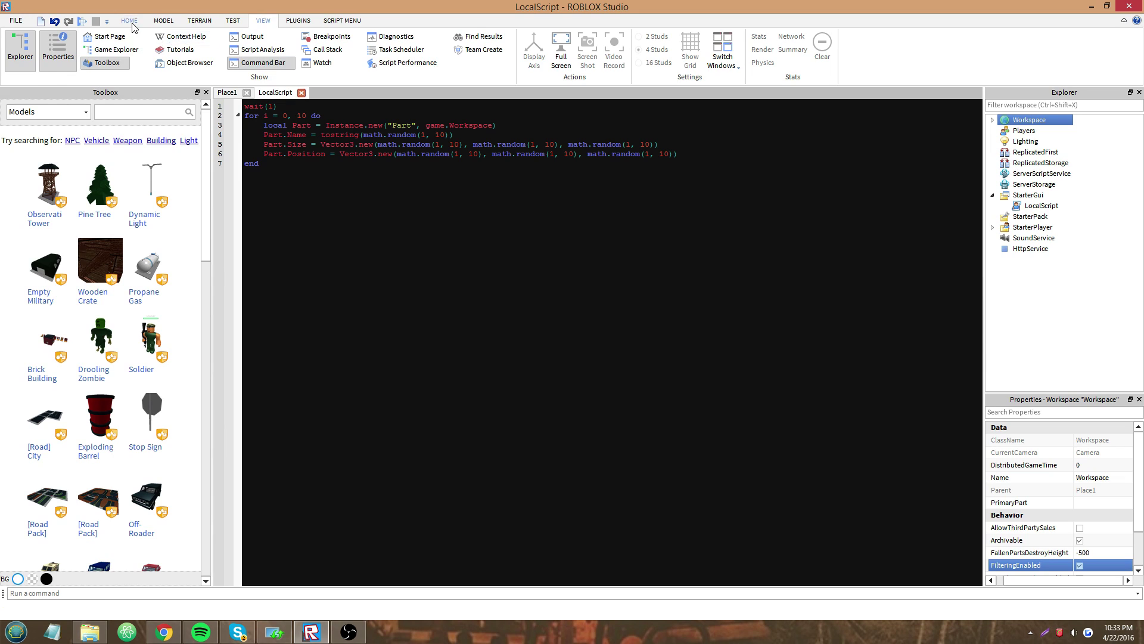
left_click(130, 21)
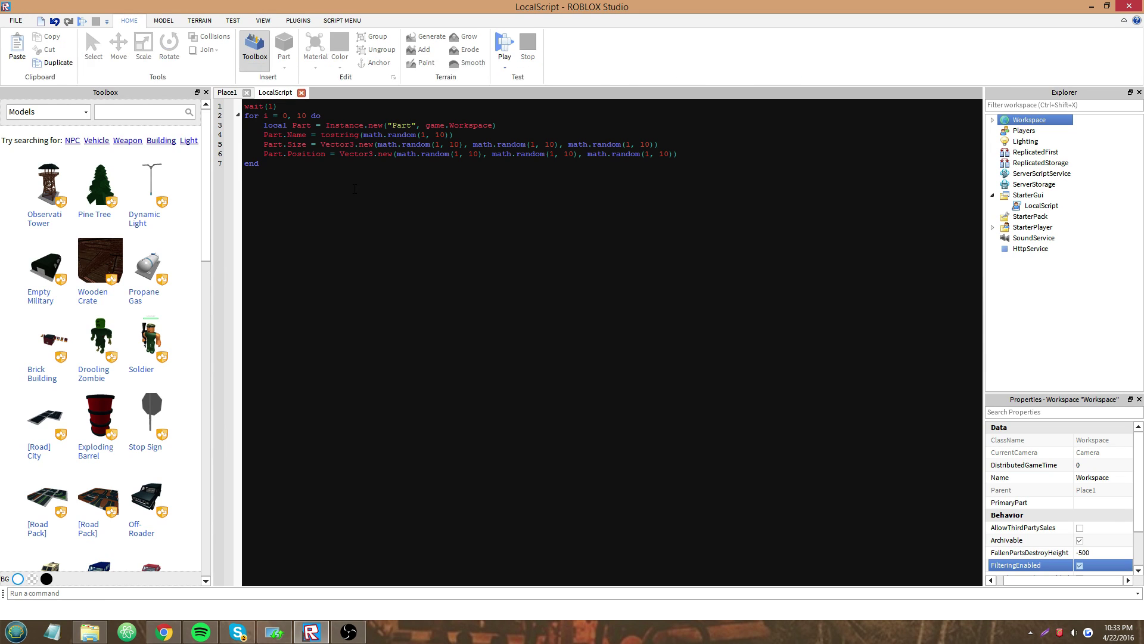
left_click(225, 93)
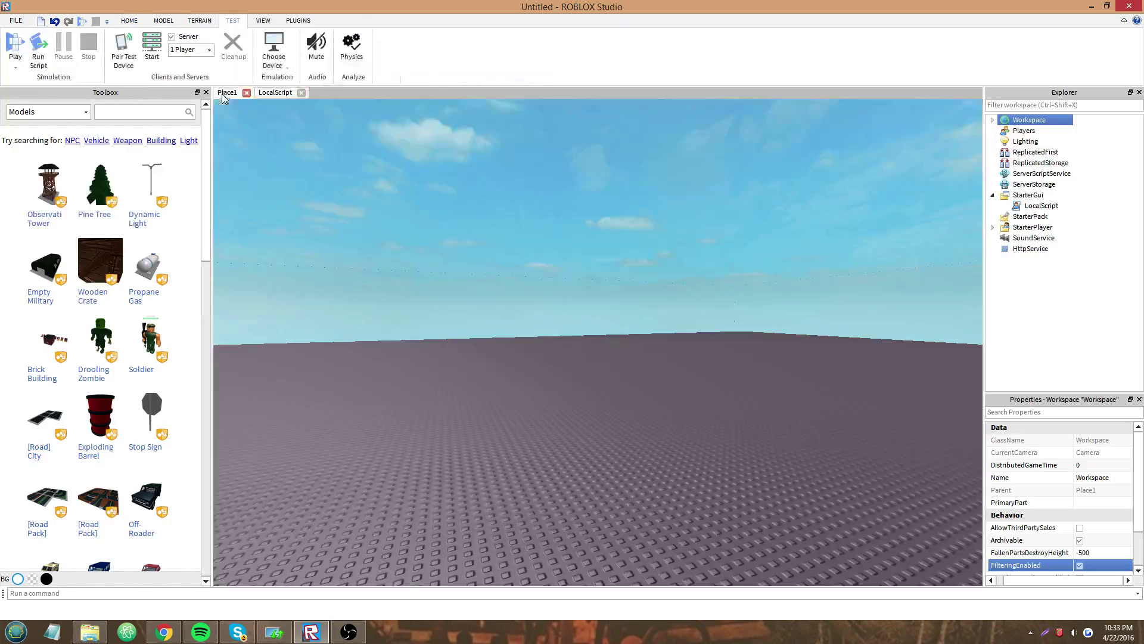
Start a server-plus-one-player test and zoom the Player1 camera around the randomly sized spawned parts.
left_click(152, 47)
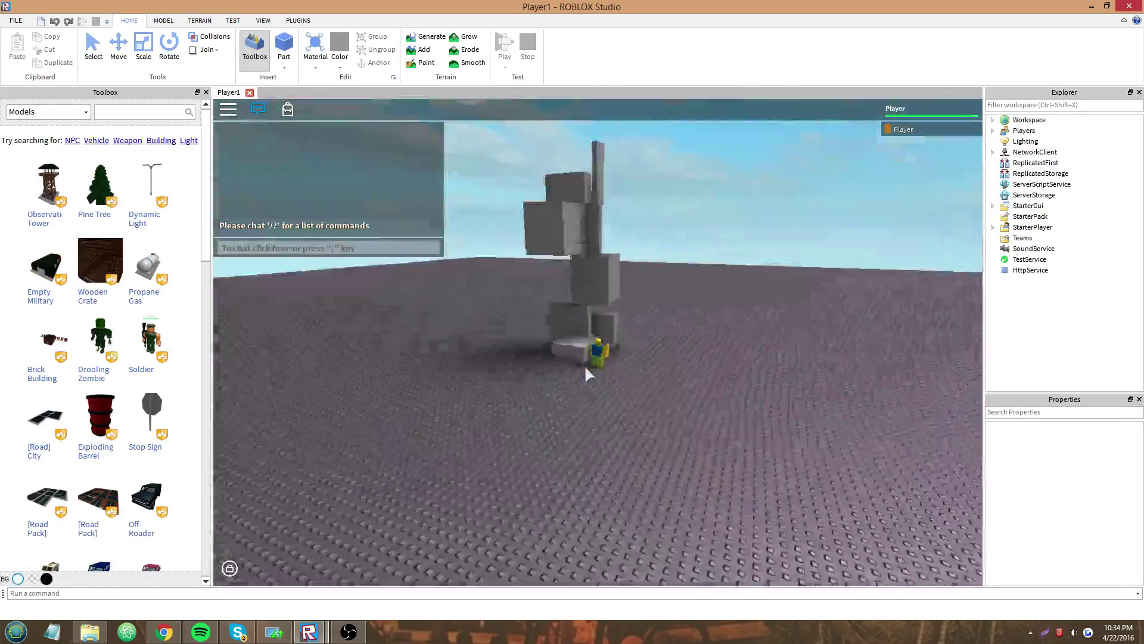
scroll(587, 363, "up", 3)
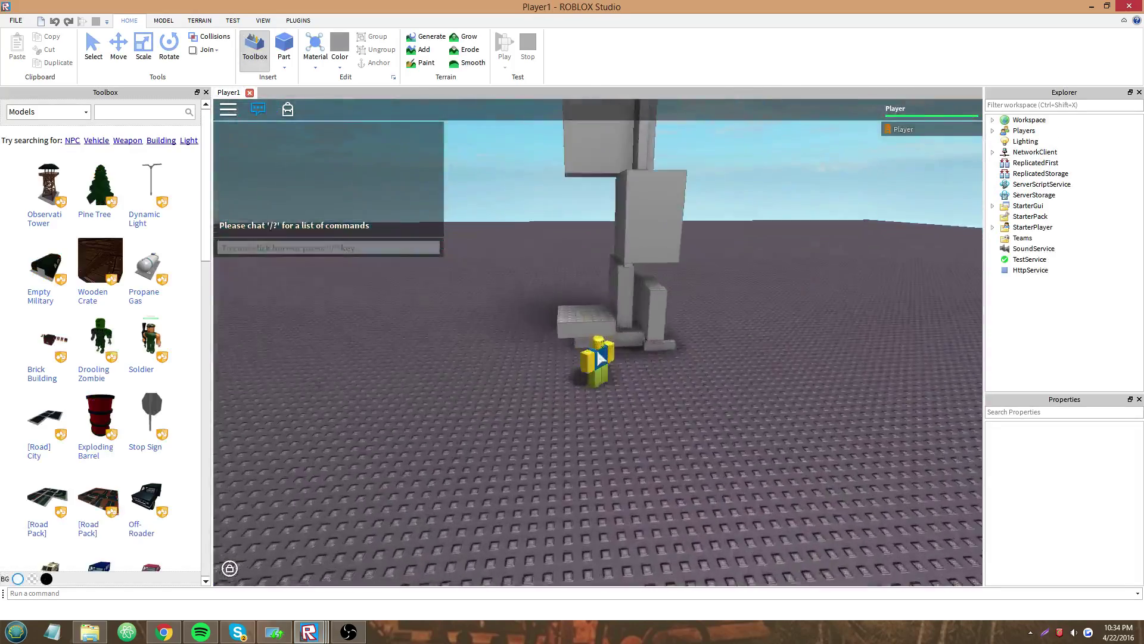
scroll(598, 354, "down", 5)
scroll(740, 280, "up", 3)
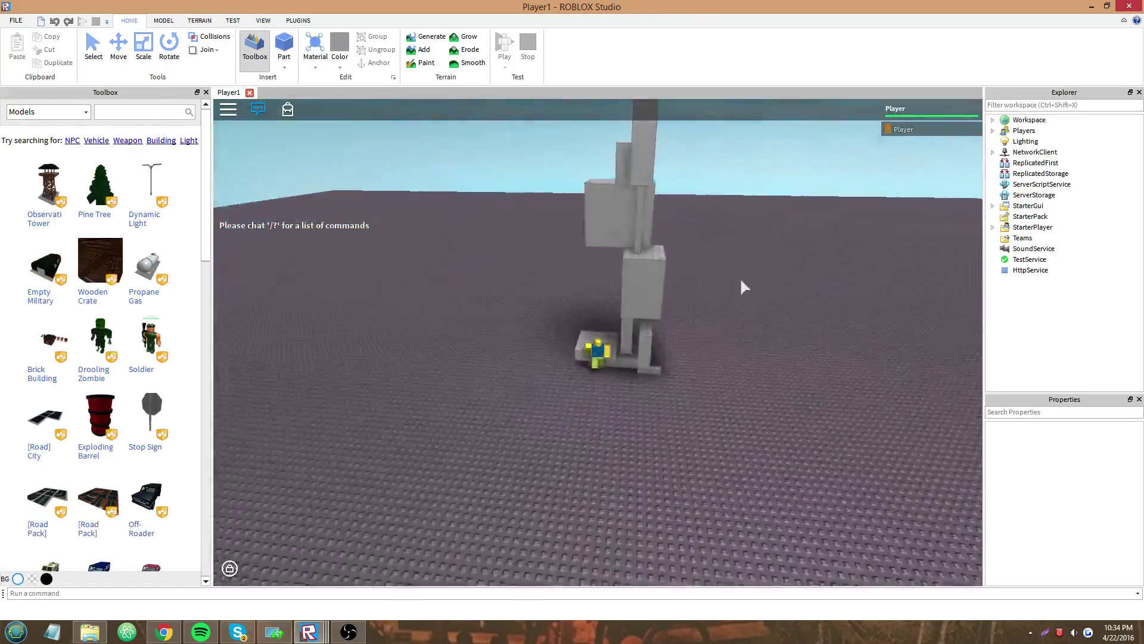
scroll(741, 282, "up", 5)
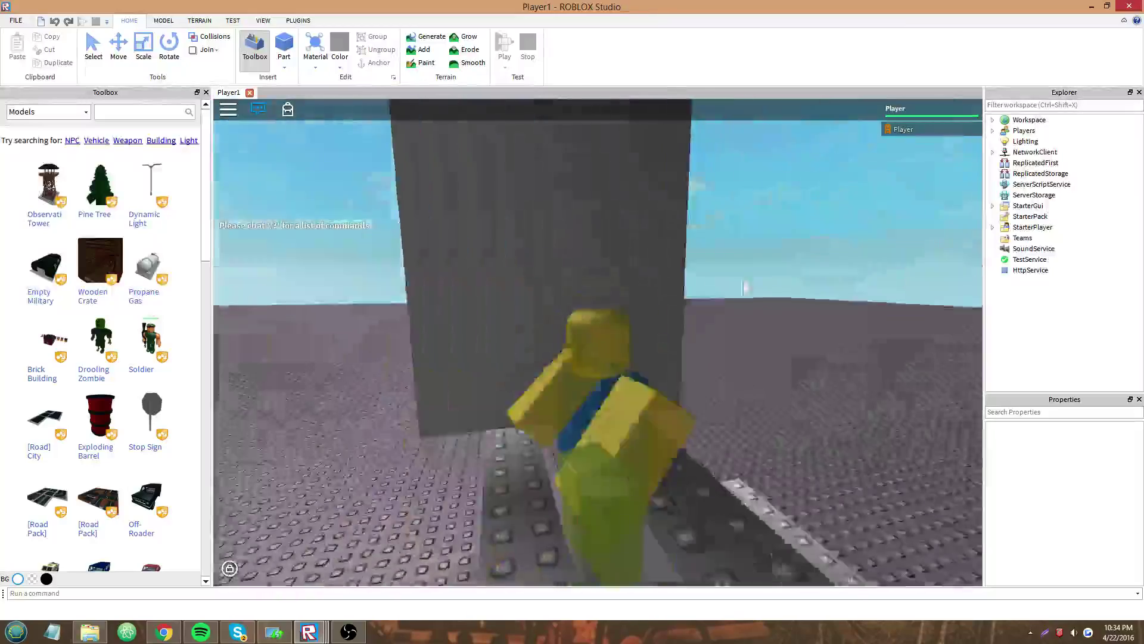
scroll(744, 286, "down", 8)
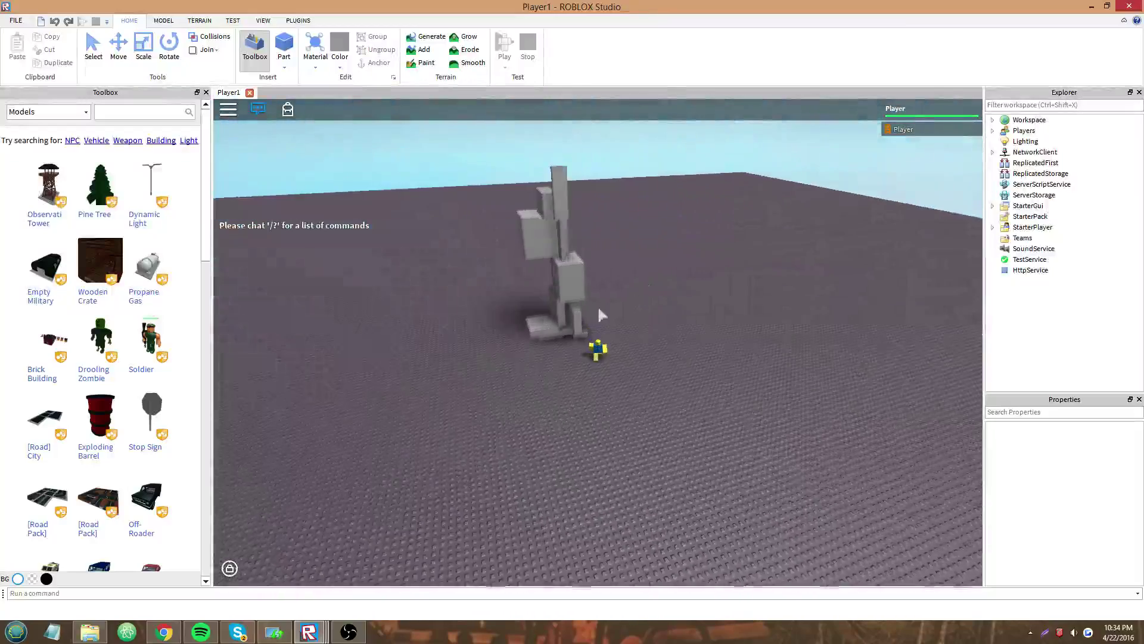
mouse_move(309, 632)
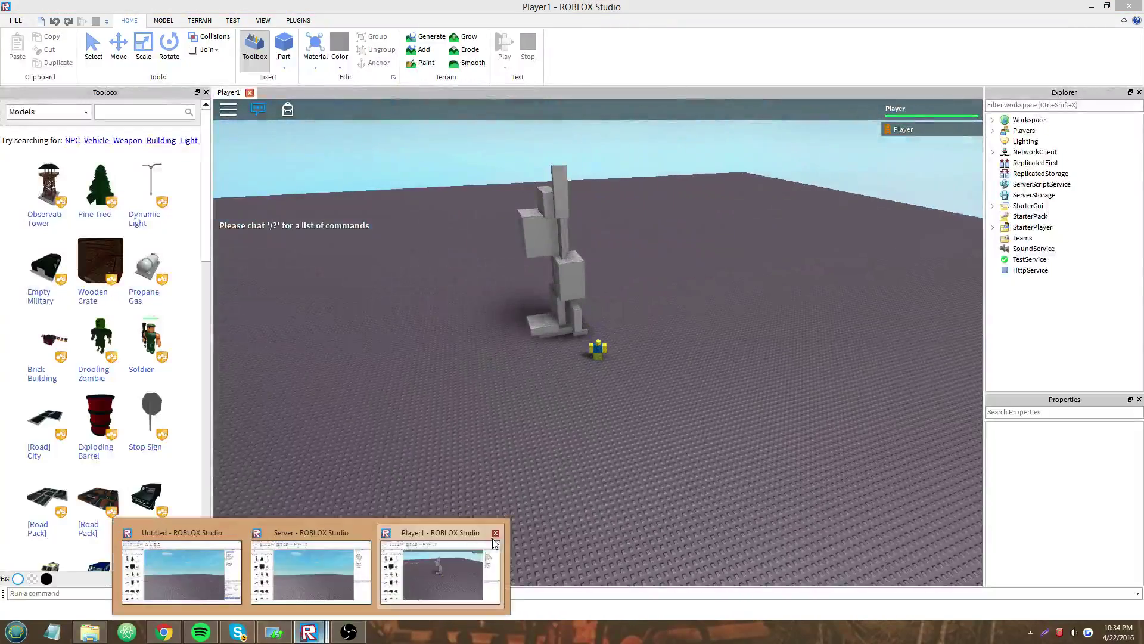
left_click(577, 273)
scroll(574, 272, "up", 5)
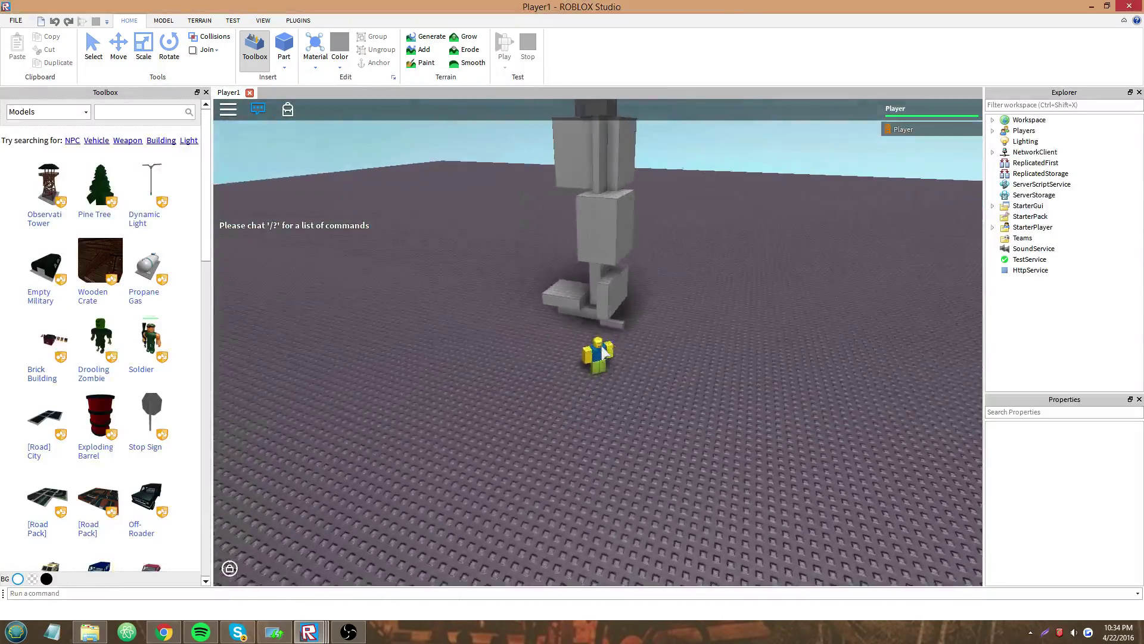
Look for Player1 in the Server window, then close it to end the test.
scroll(602, 351, "down", 3)
key("alt+Tab")
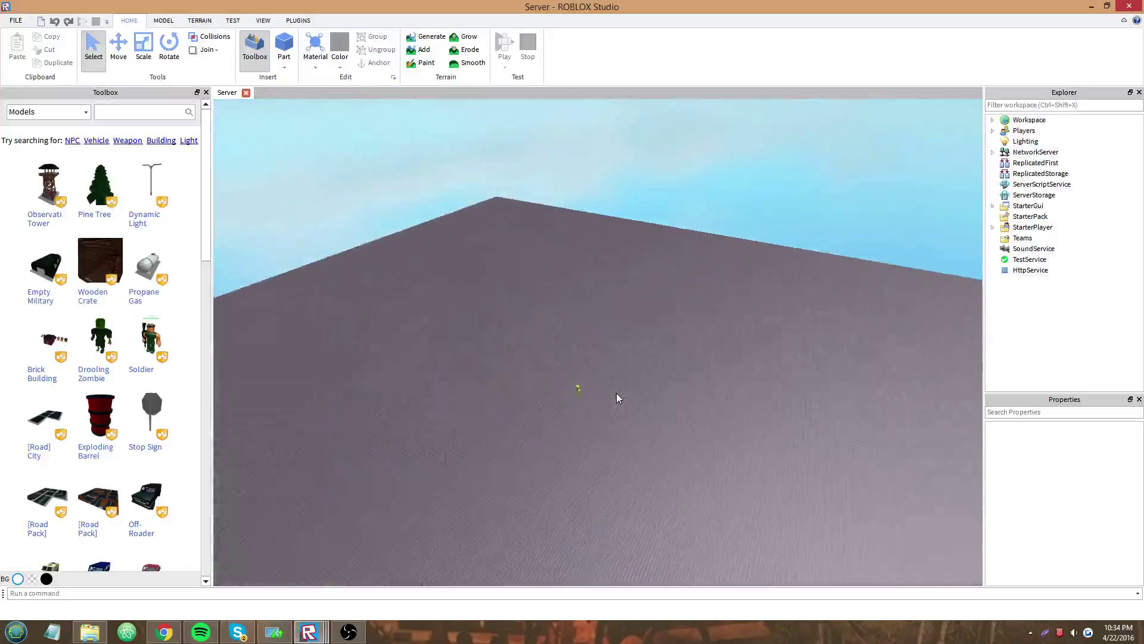
key("s")
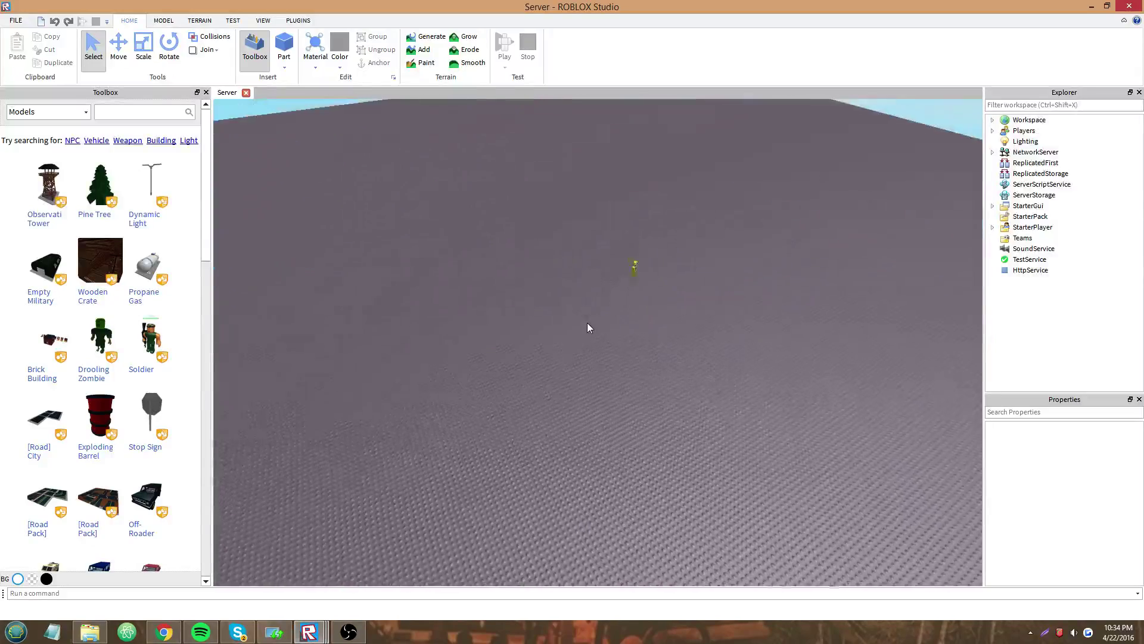
mouse_move(309, 631)
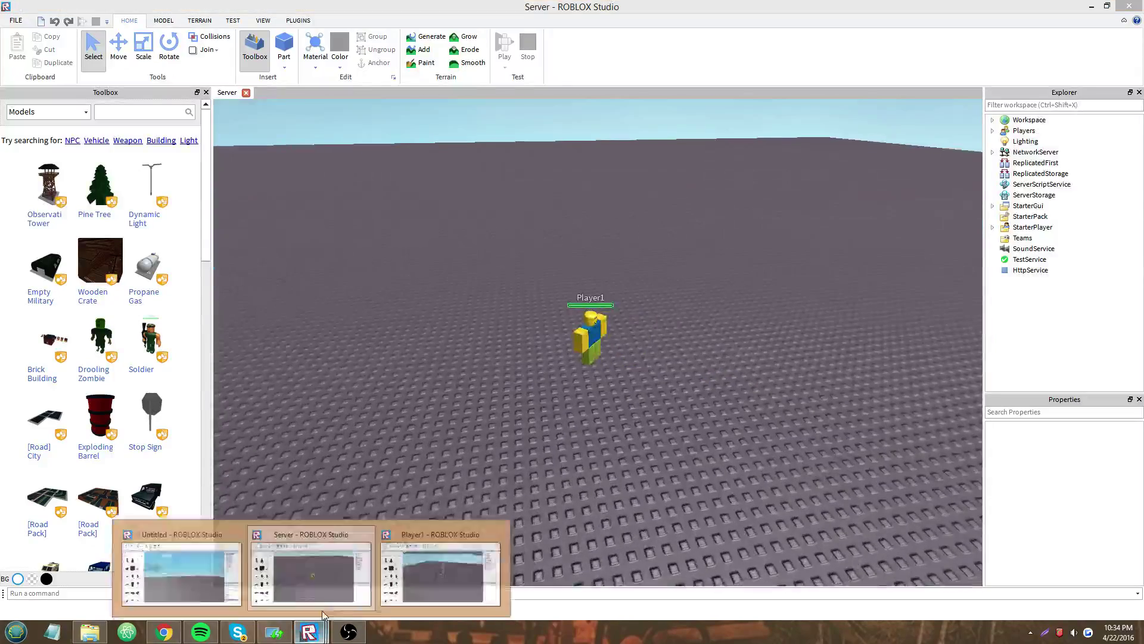
left_click(367, 533)
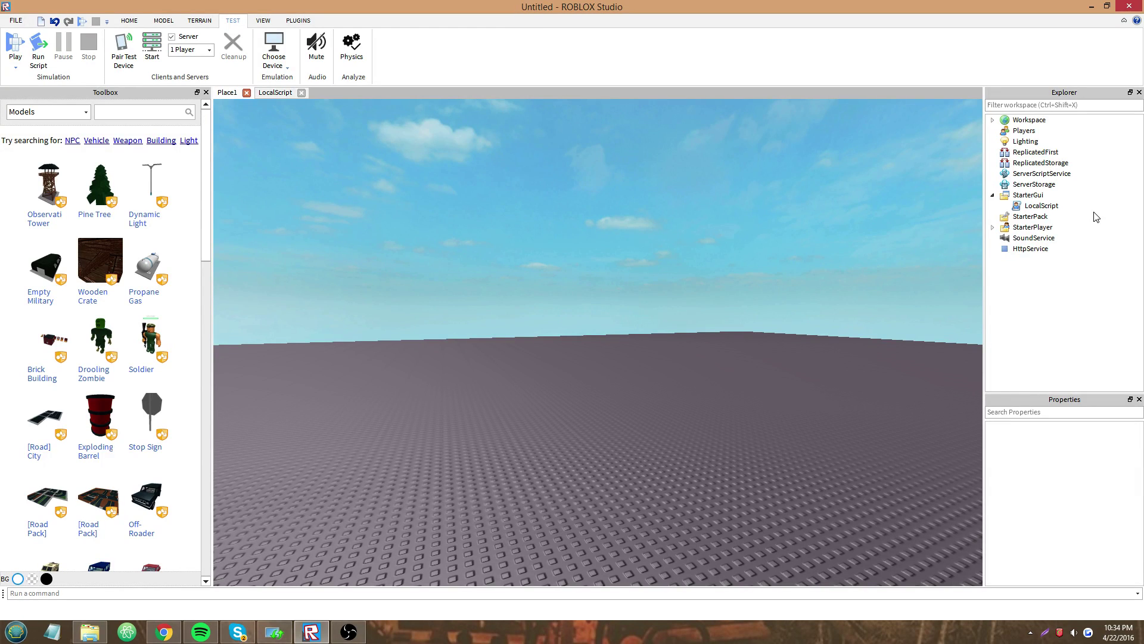
left_click(1095, 216)
left_click(714, 149)
left_click(1041, 205)
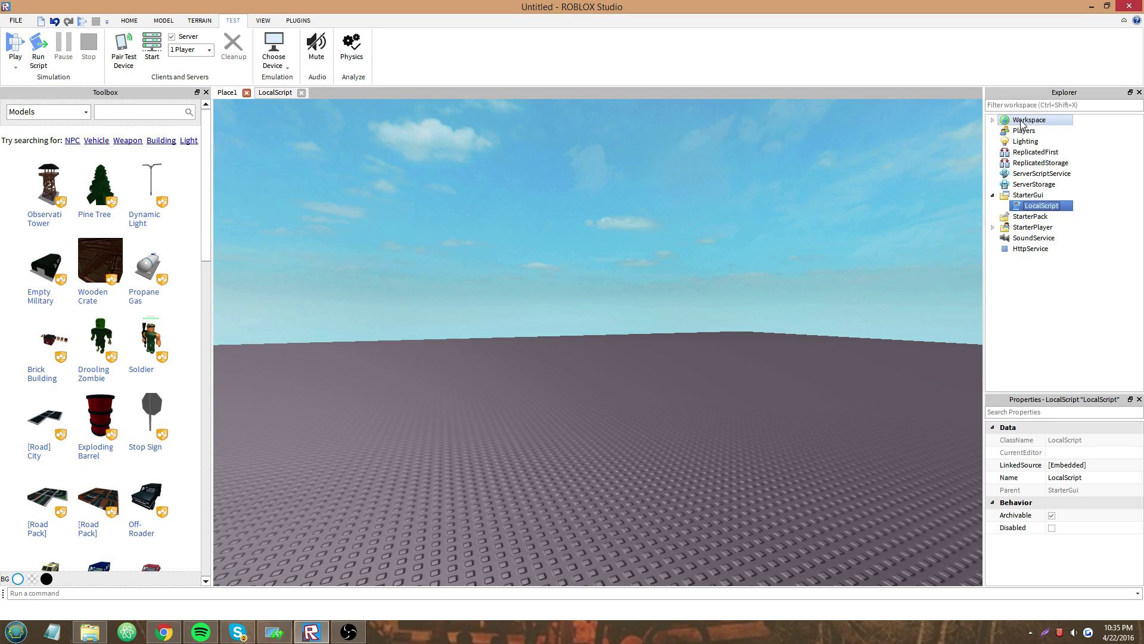
left_click(1096, 153)
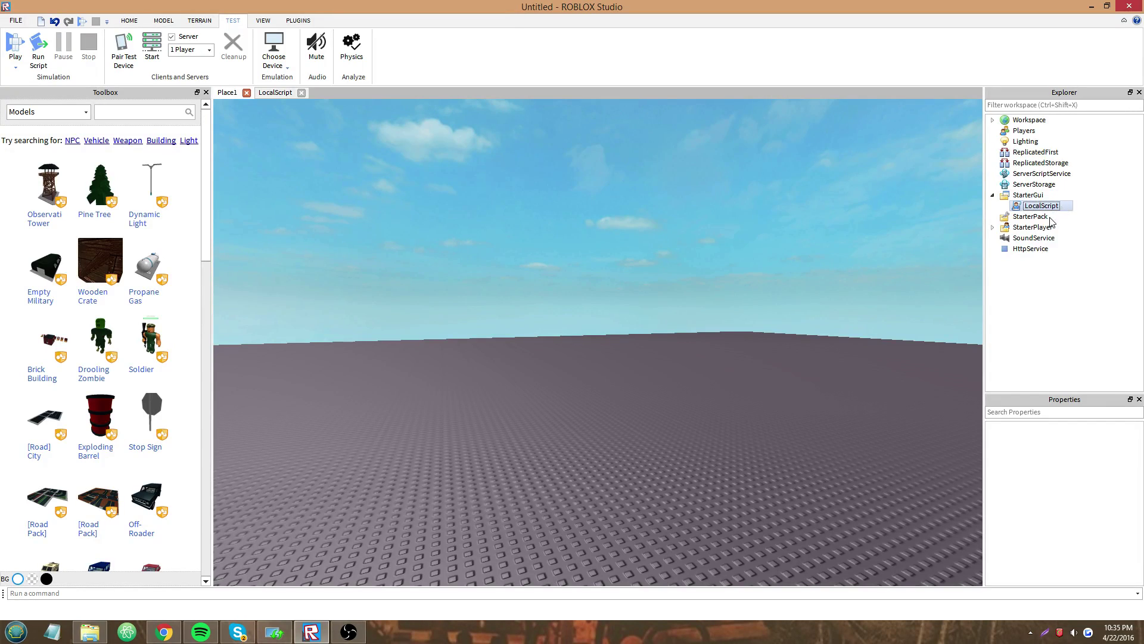
left_click_drag(724, 409, 870, 500)
left_click(1032, 291)
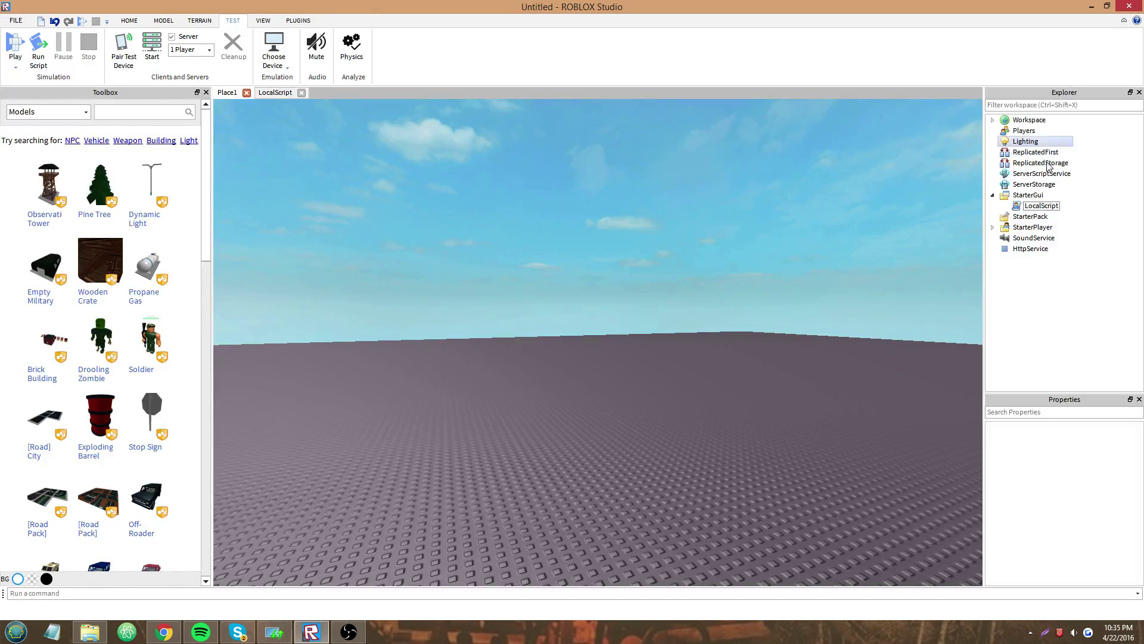
left_click(130, 21)
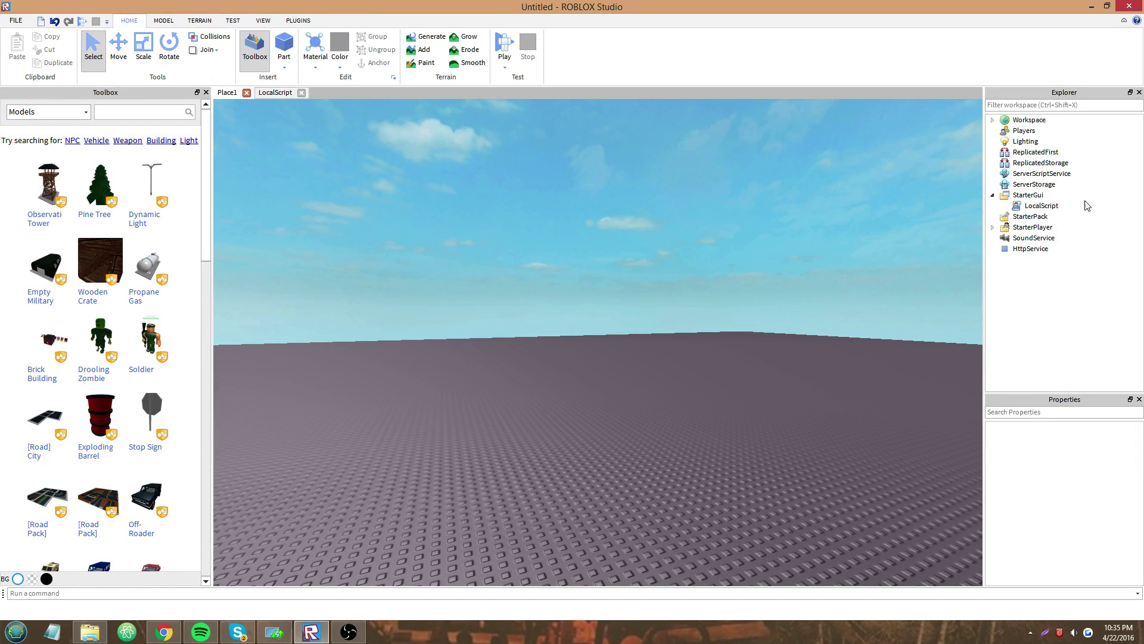
left_click(1102, 153)
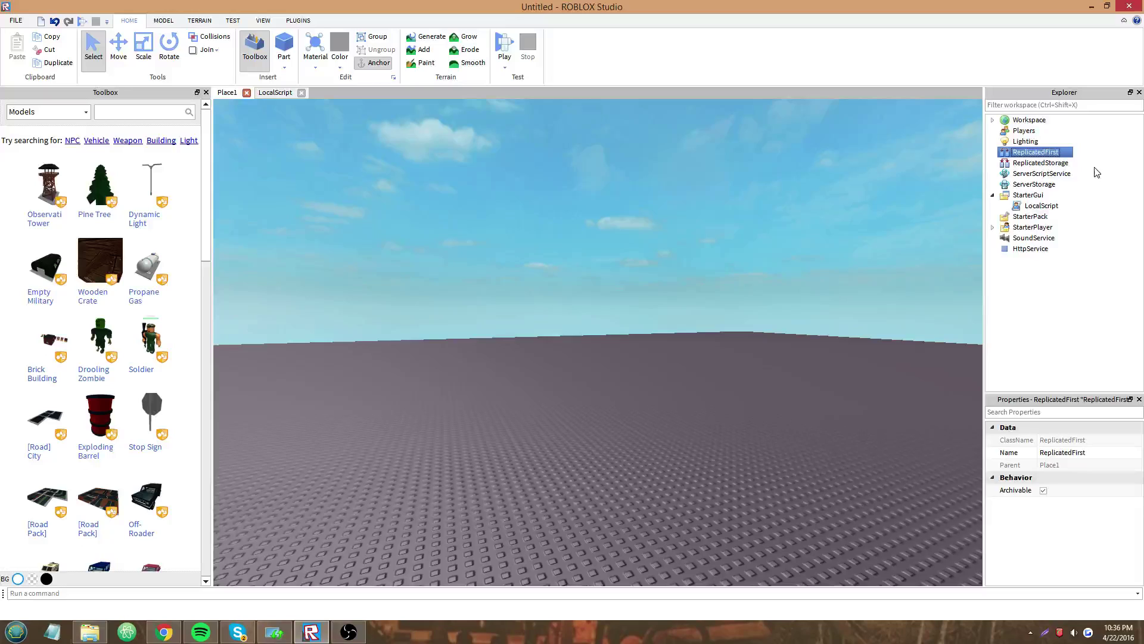
left_click(1052, 163)
left_click(1055, 186)
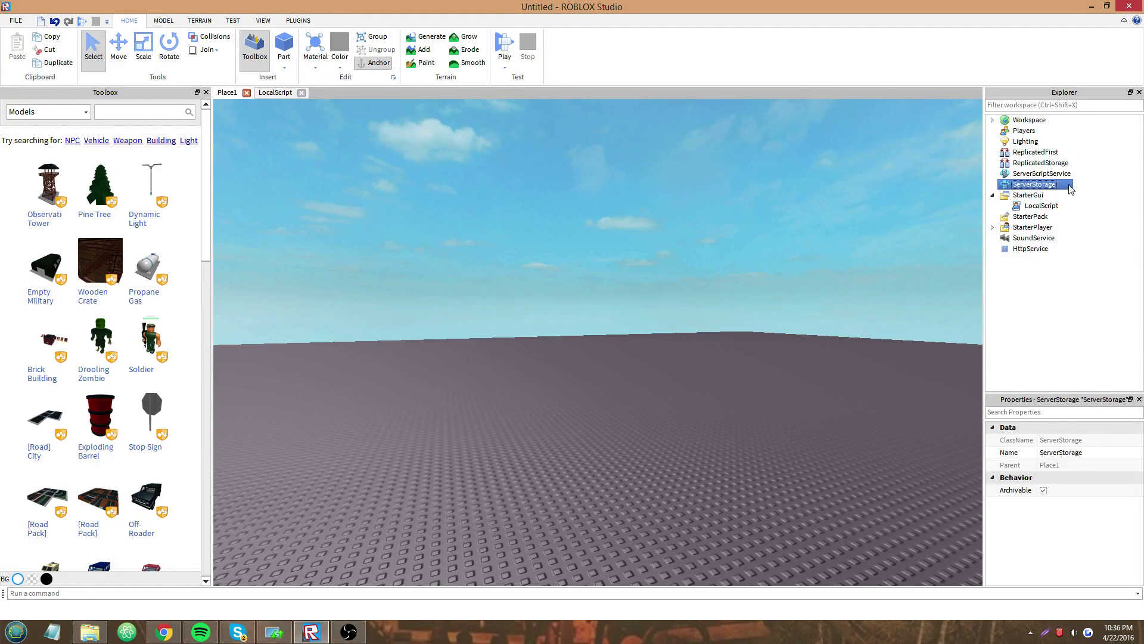
left_click(1096, 190)
left_click(1081, 177)
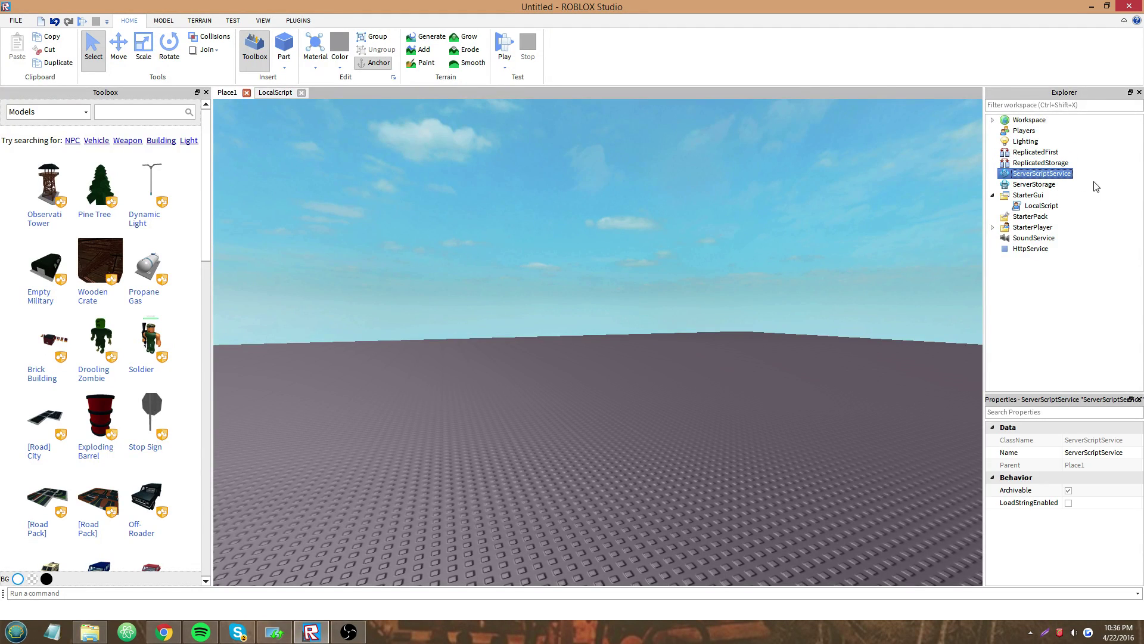
left_click(1098, 183)
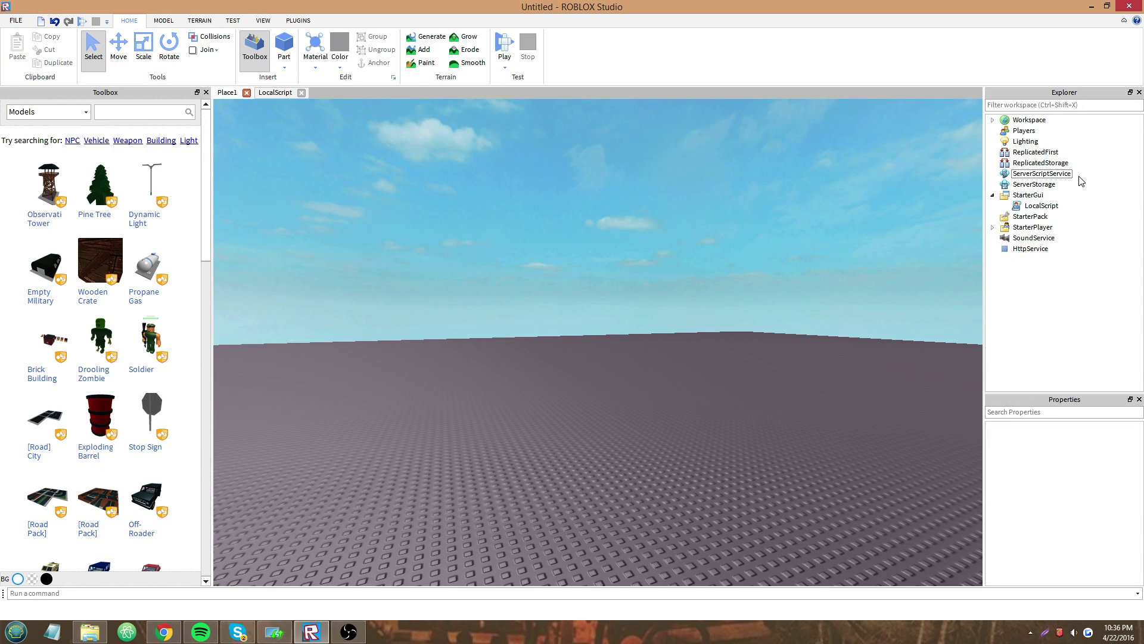
left_click(1081, 179)
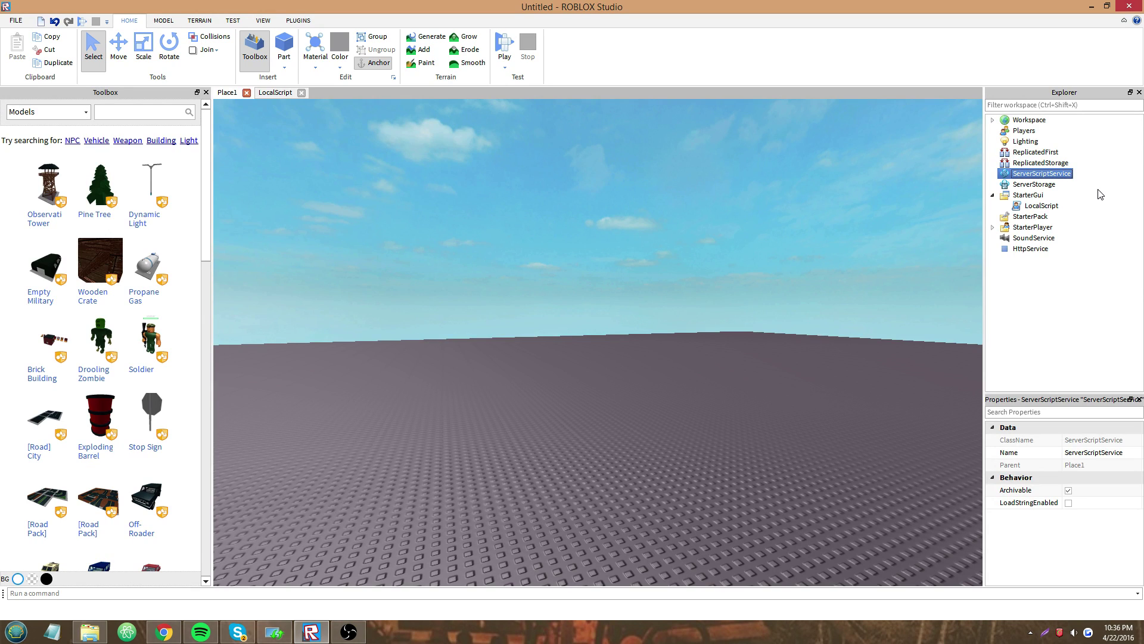
left_click(1088, 176)
left_click(1088, 175)
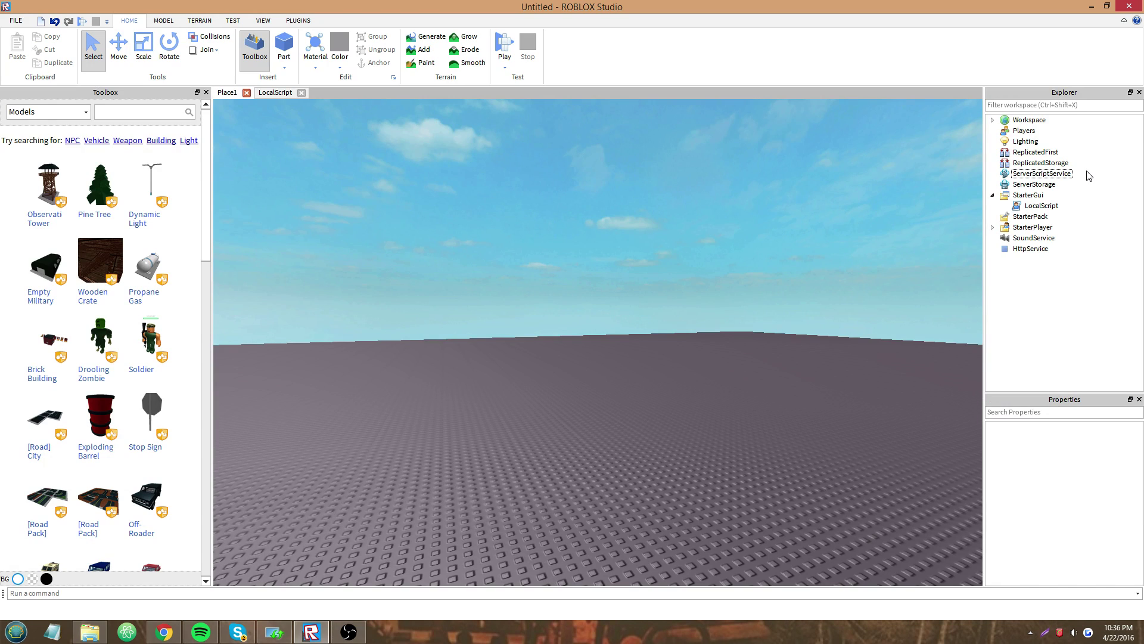
left_click(1071, 176)
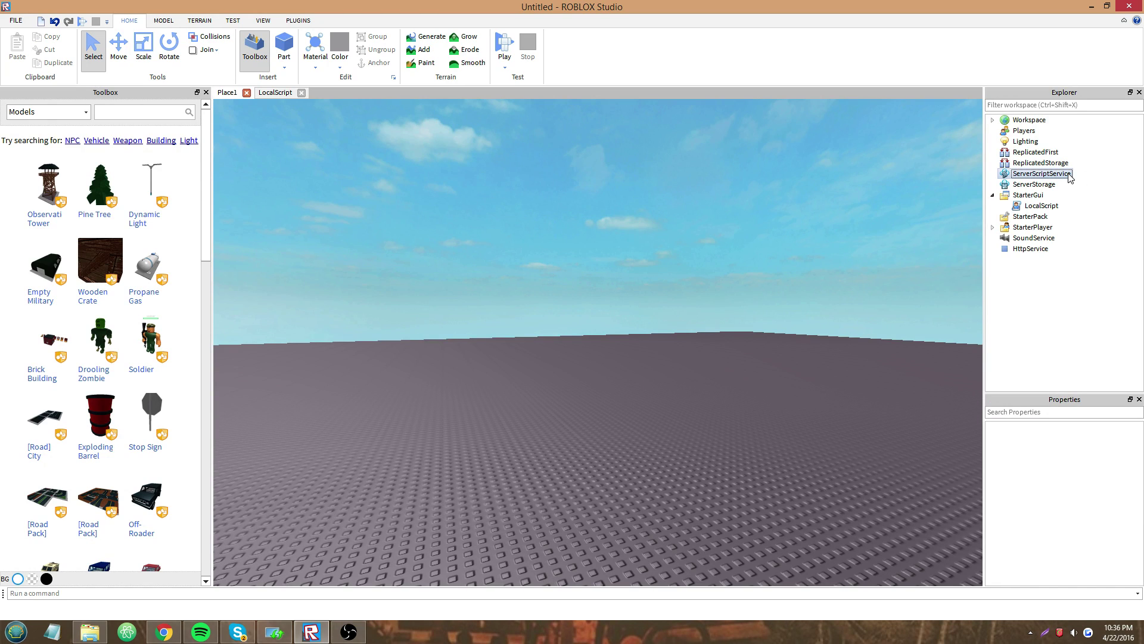
left_click(993, 120)
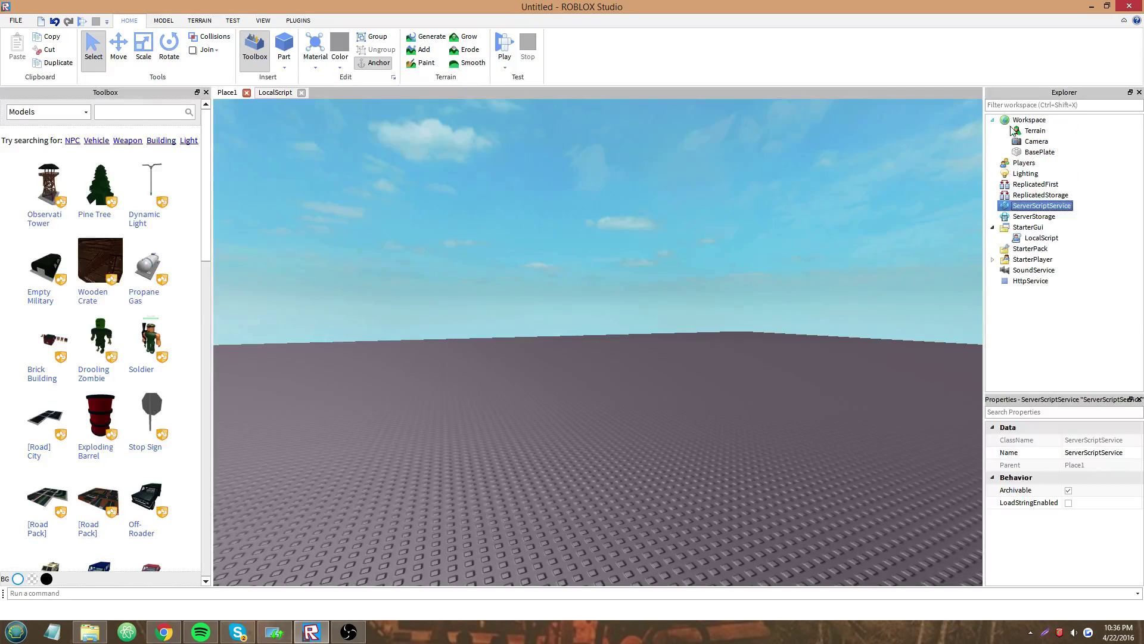
left_click(1095, 135)
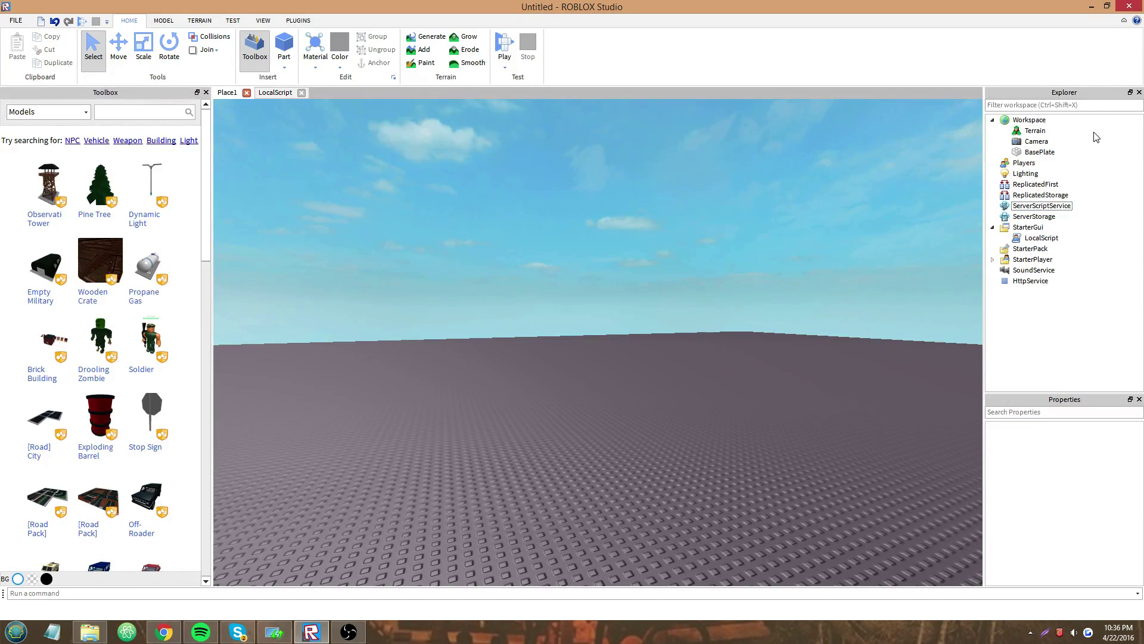
left_click(992, 121)
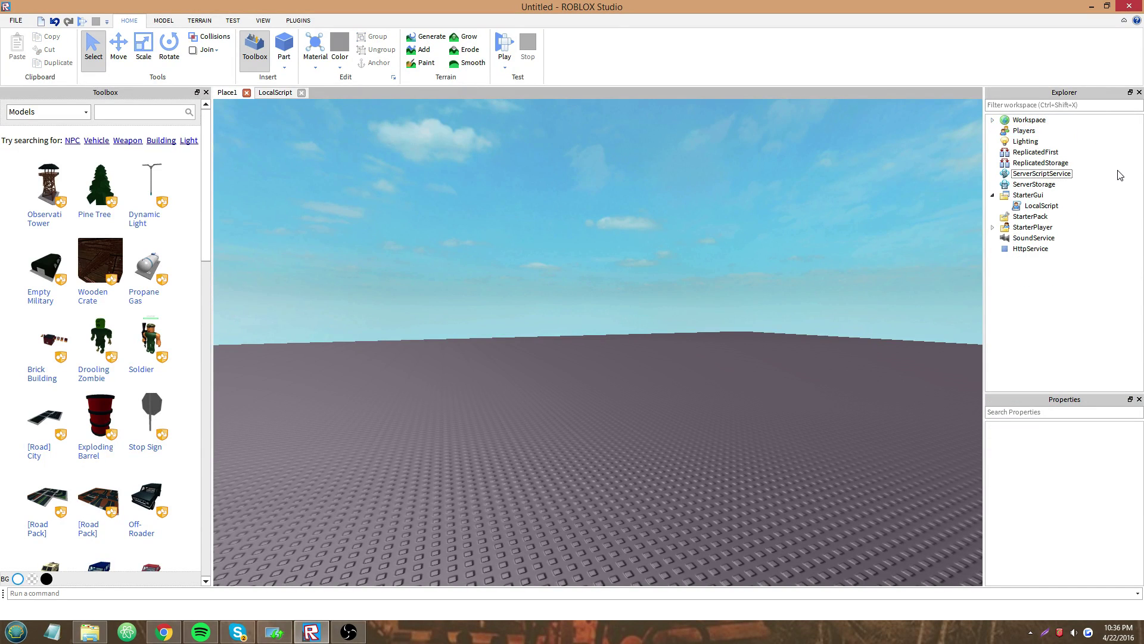
left_click(1058, 176)
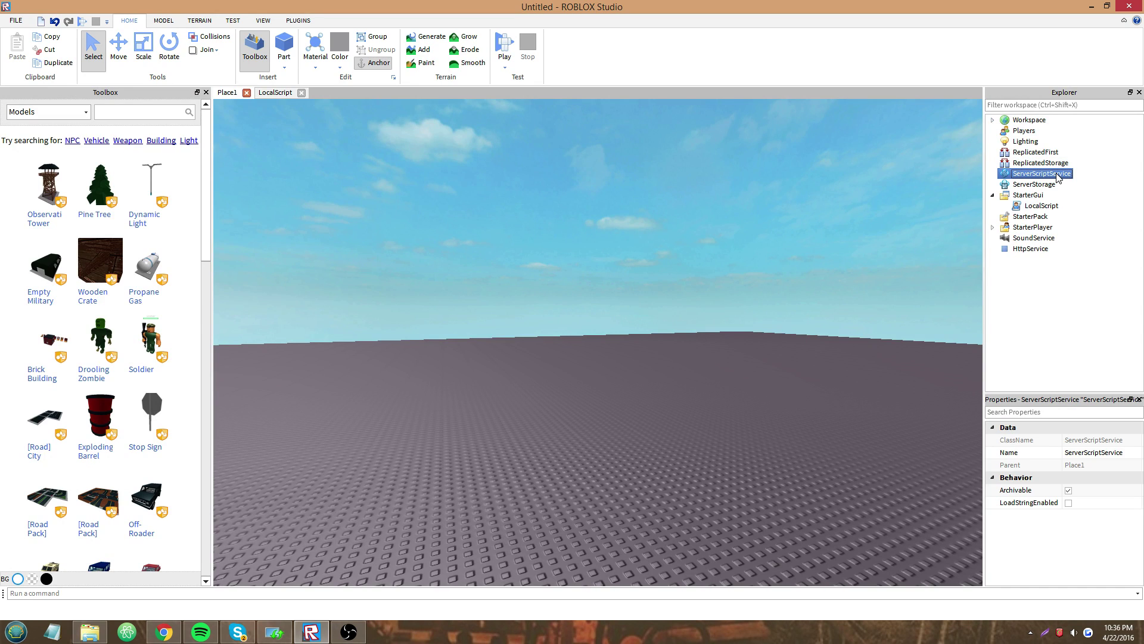
left_click(1083, 177)
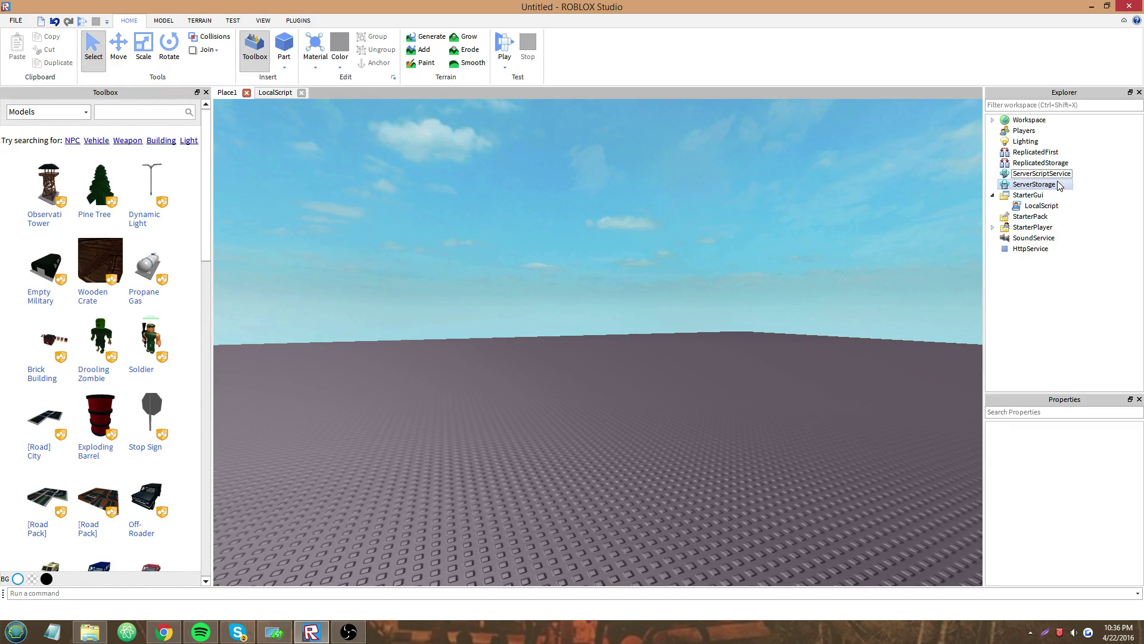
left_click(1047, 185)
left_click(1080, 180)
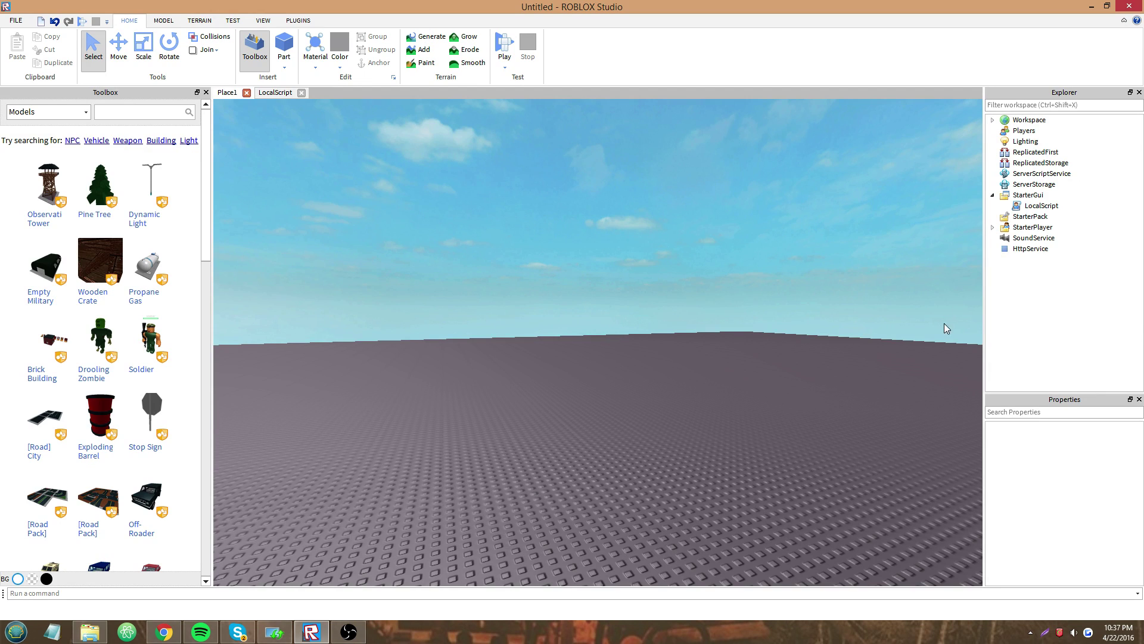
Inspect the ServerScriptService, ServerStorage, Lighting and ReplicatedStorage services in Explorer.
left_click(1043, 175)
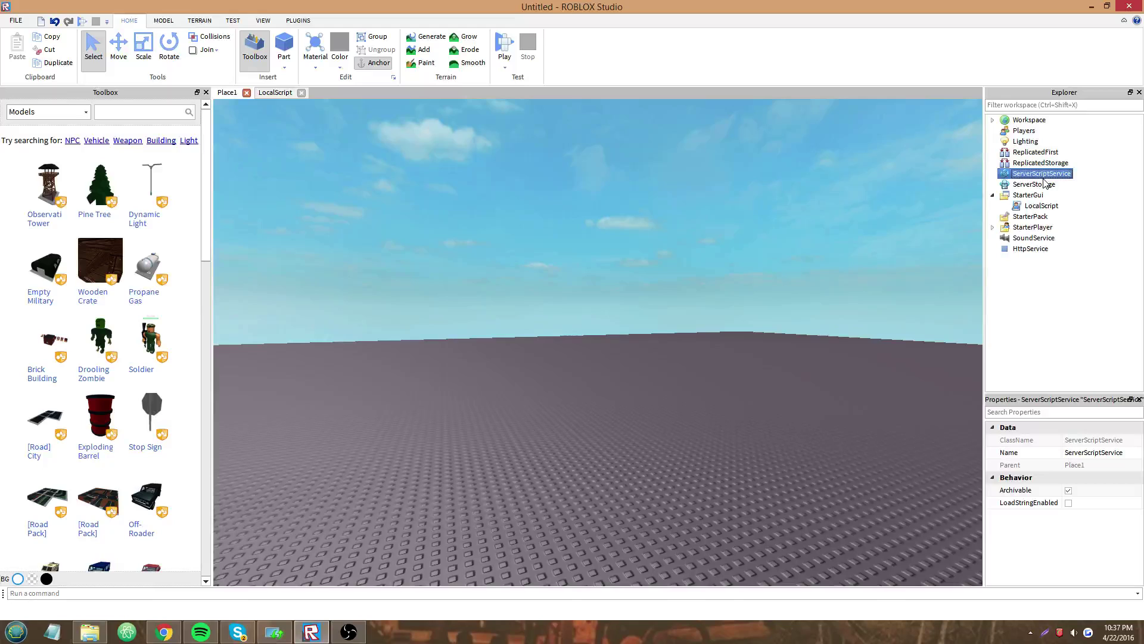
left_click(1044, 182)
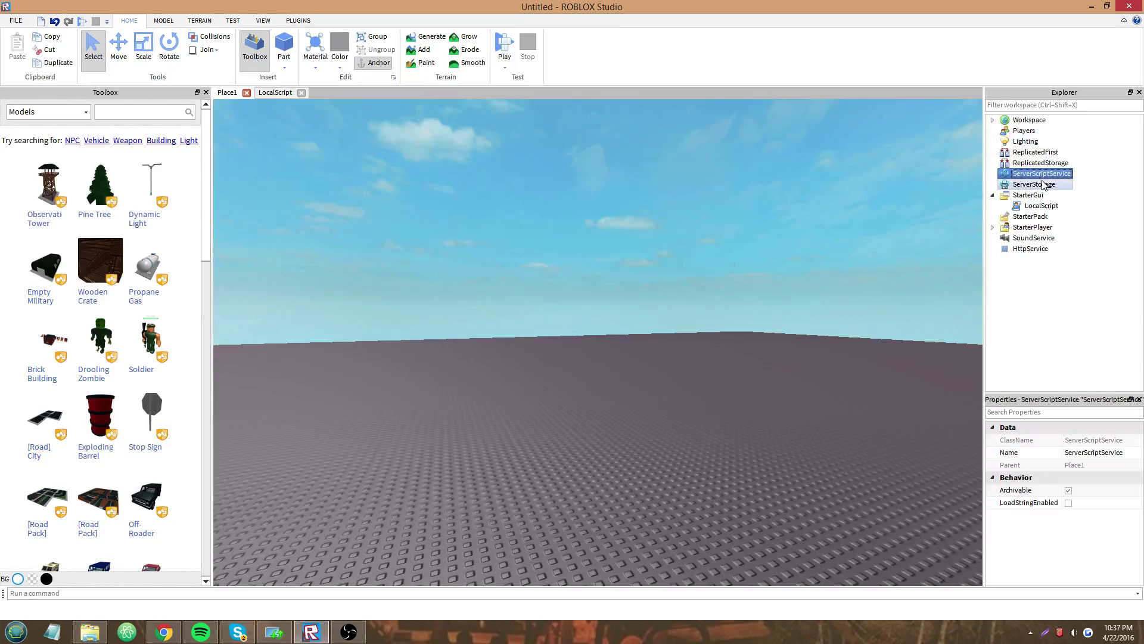
left_click(1086, 187)
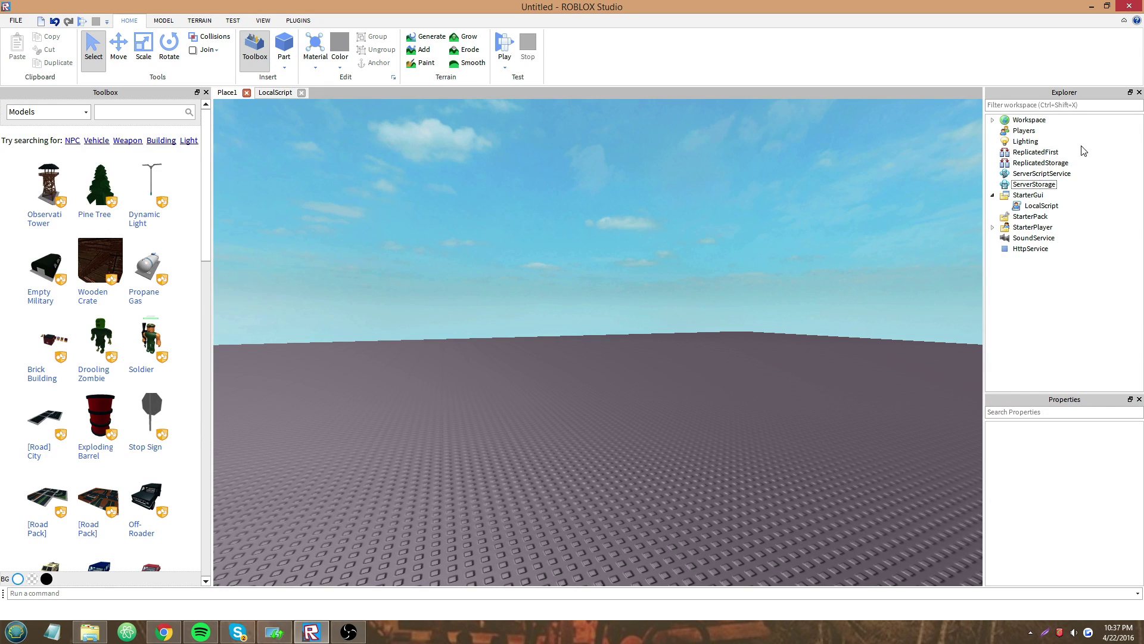
left_click(1053, 143)
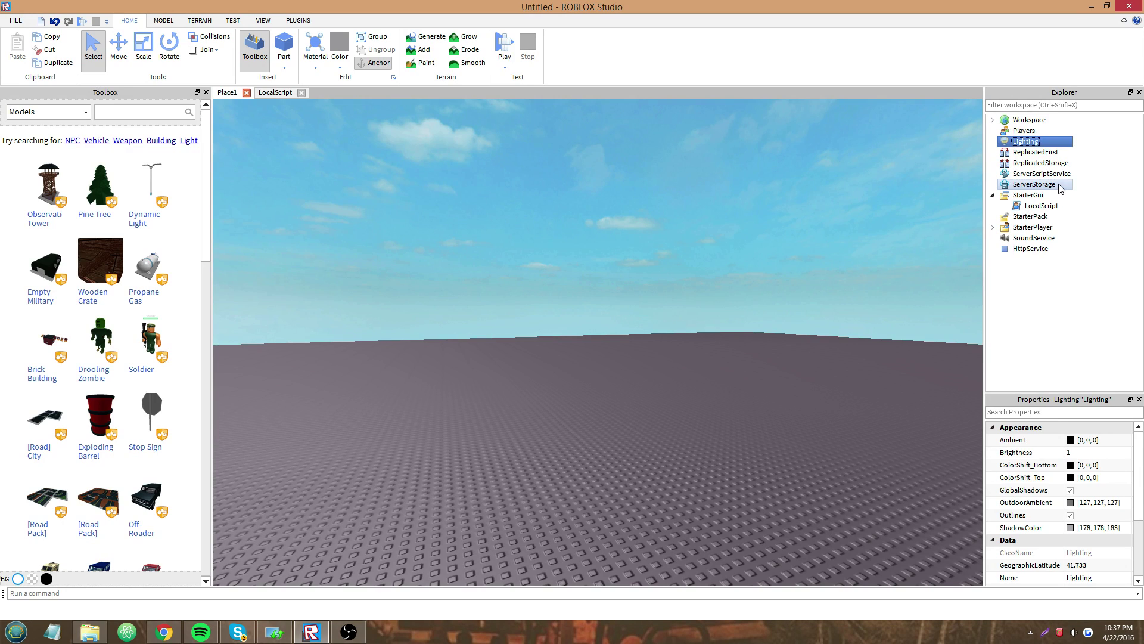
left_click(1055, 164)
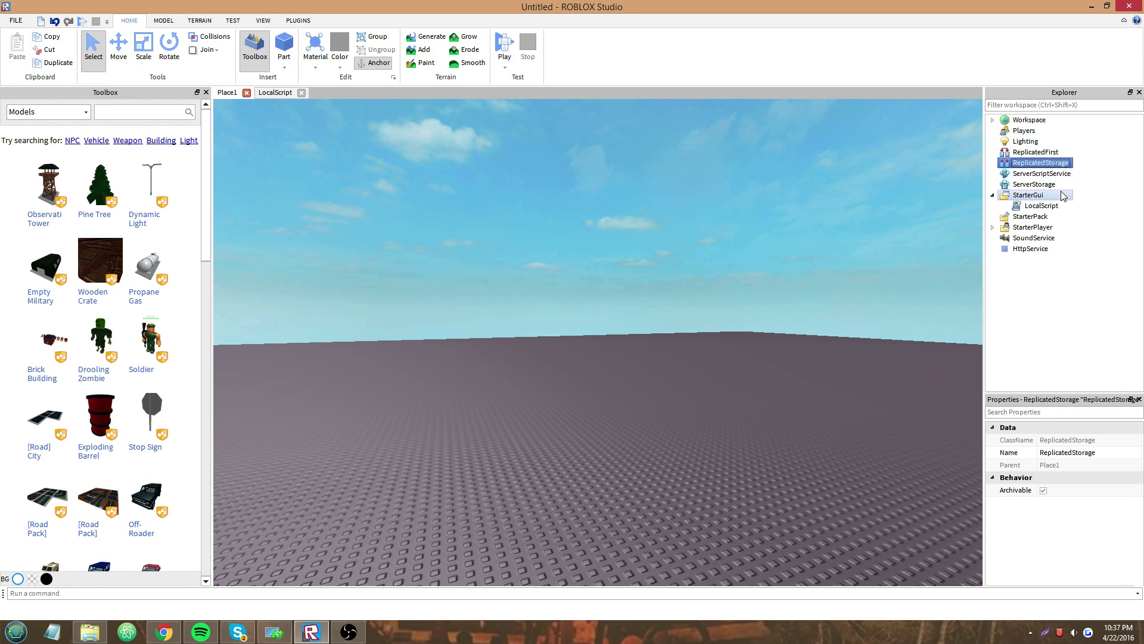
Compare ReplicatedStorage and ServerStorage properties, ending with ServerStorage selected.
left_click(1062, 185)
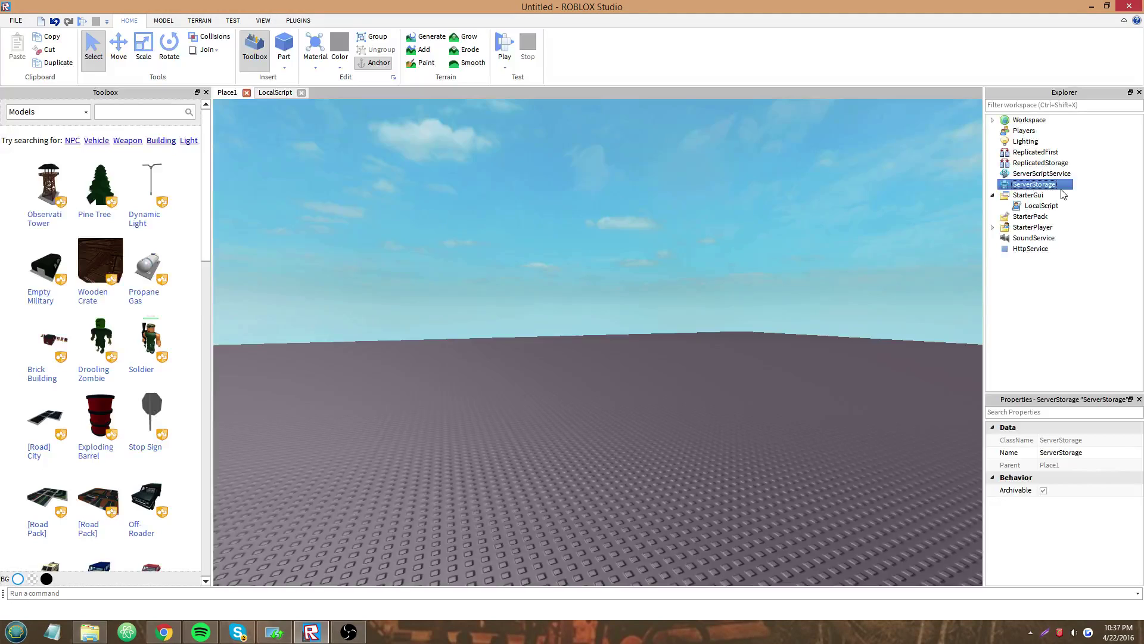
left_click(1098, 173)
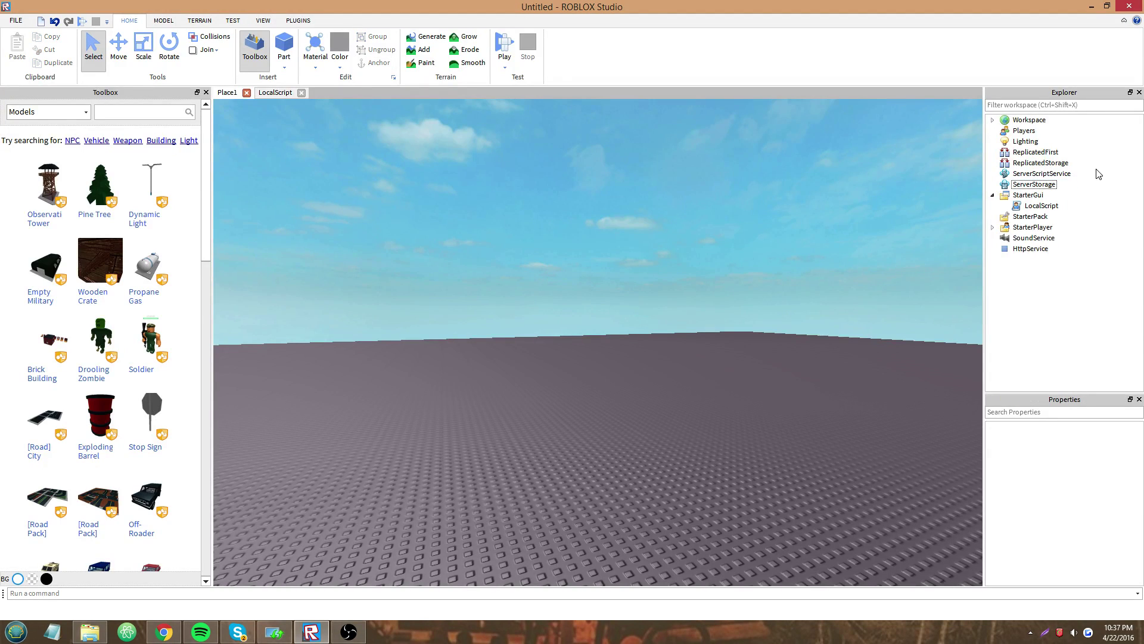
left_click(1063, 162)
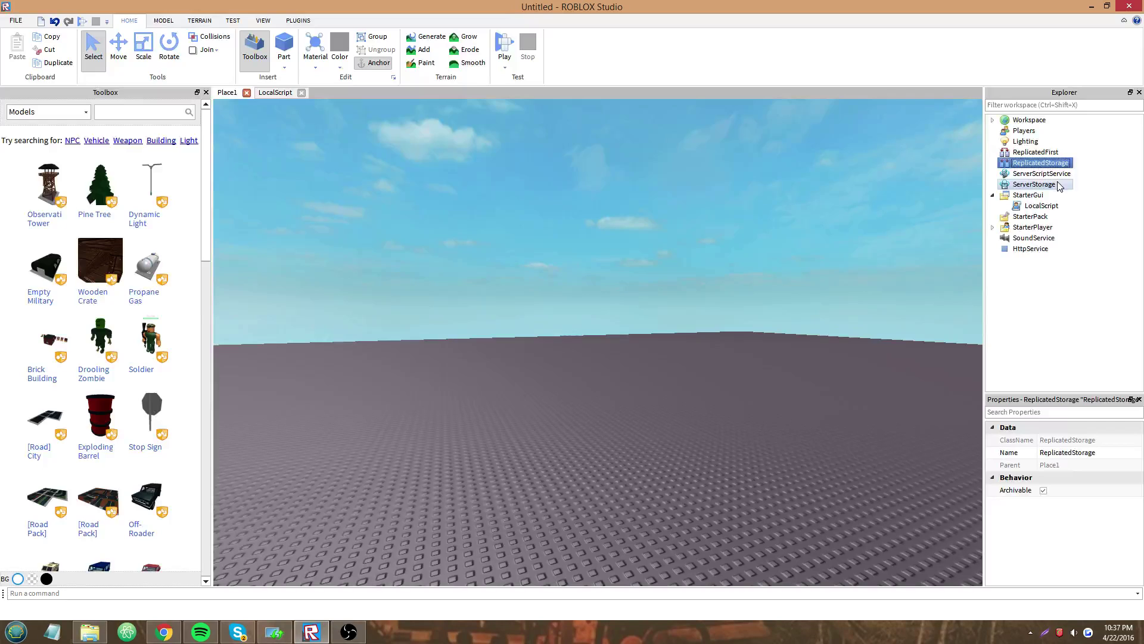
left_click(1059, 185)
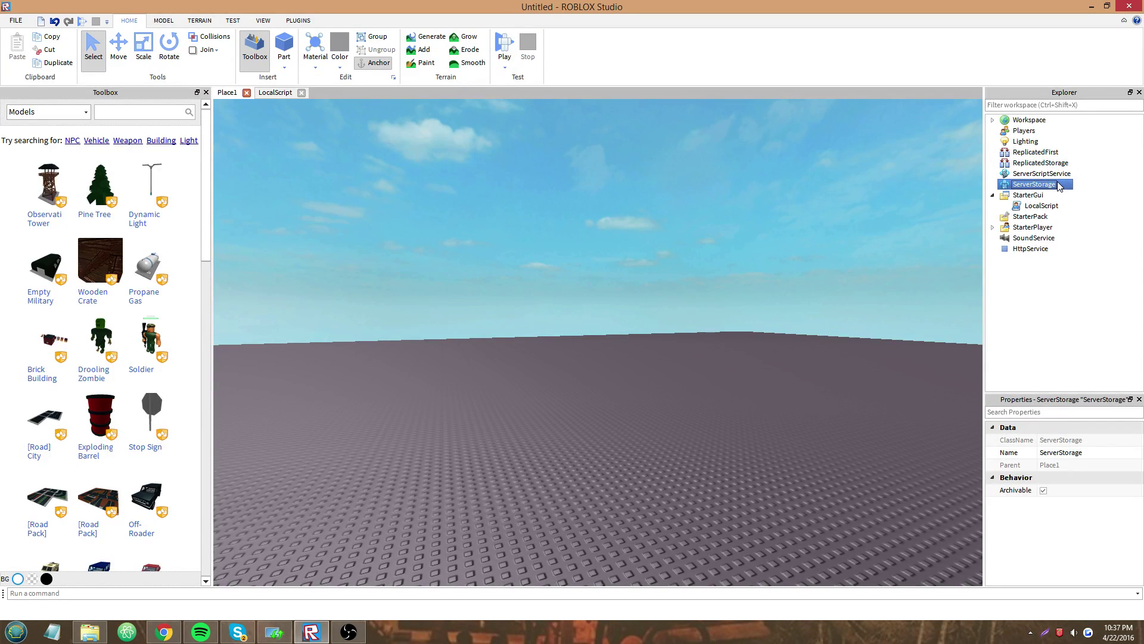
left_click(1076, 186)
left_click(1063, 184)
left_click(1066, 164)
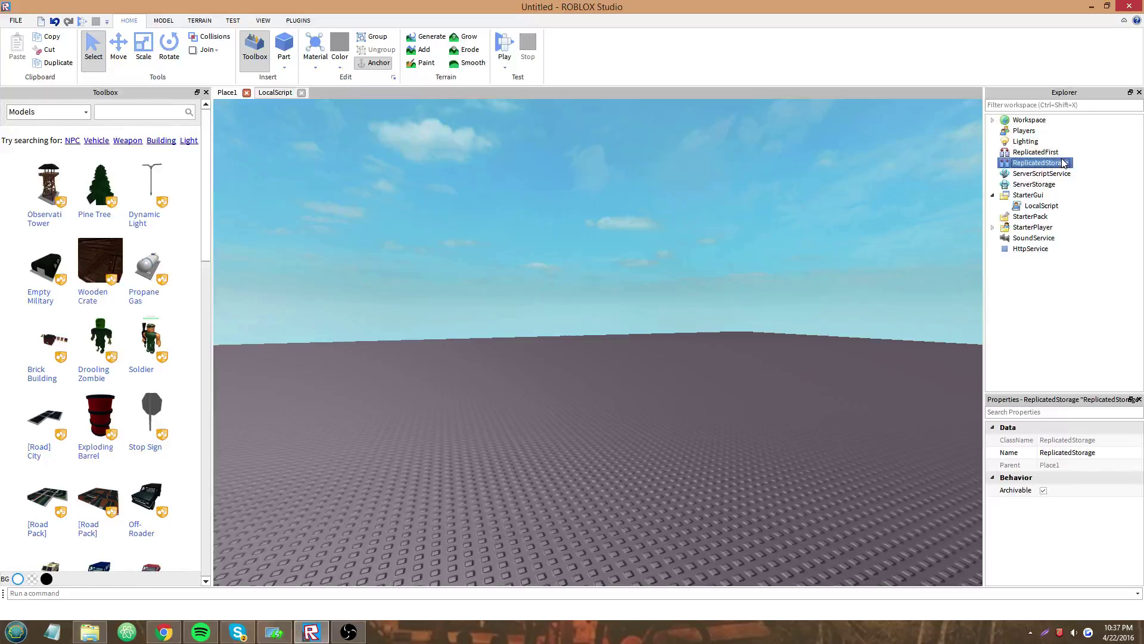
left_click(1100, 179)
left_click(1056, 186)
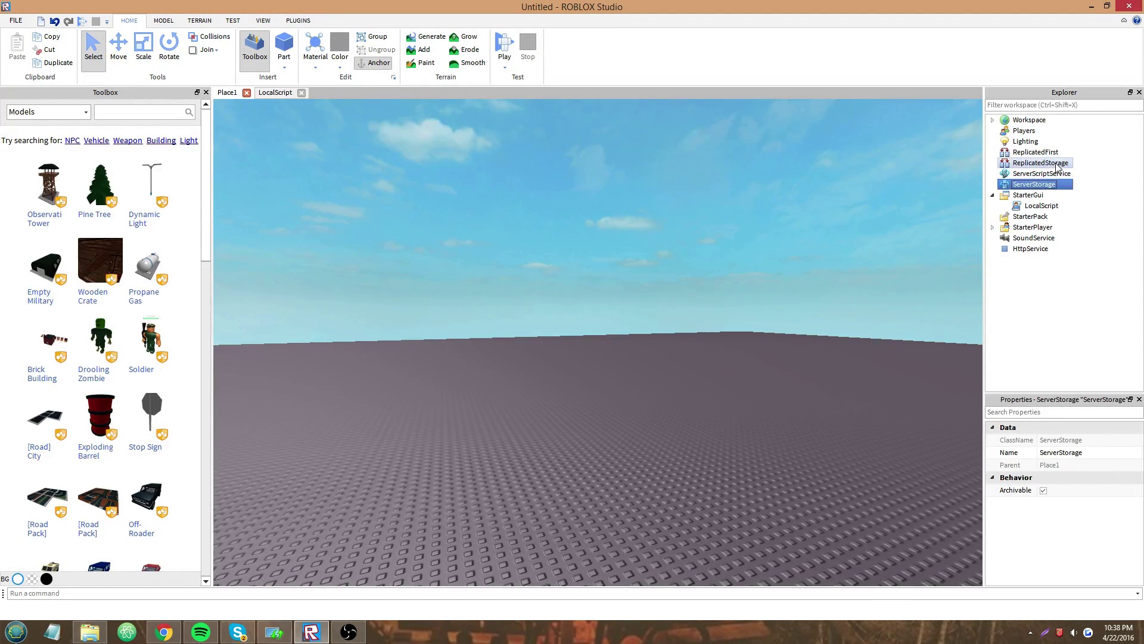
left_click(1056, 165)
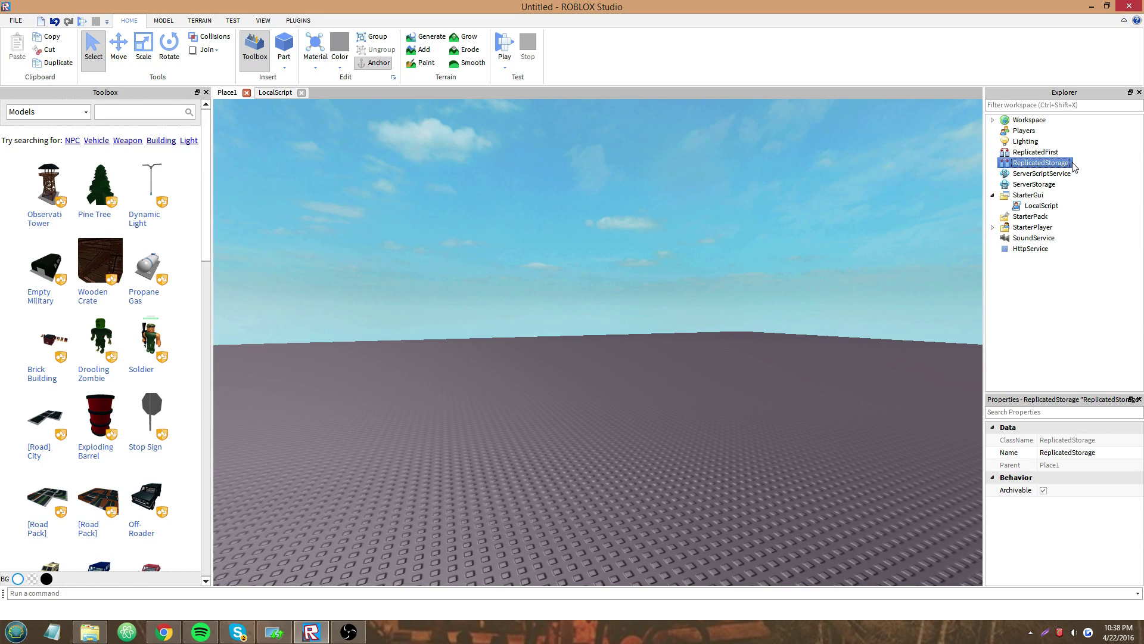
left_click(1073, 163)
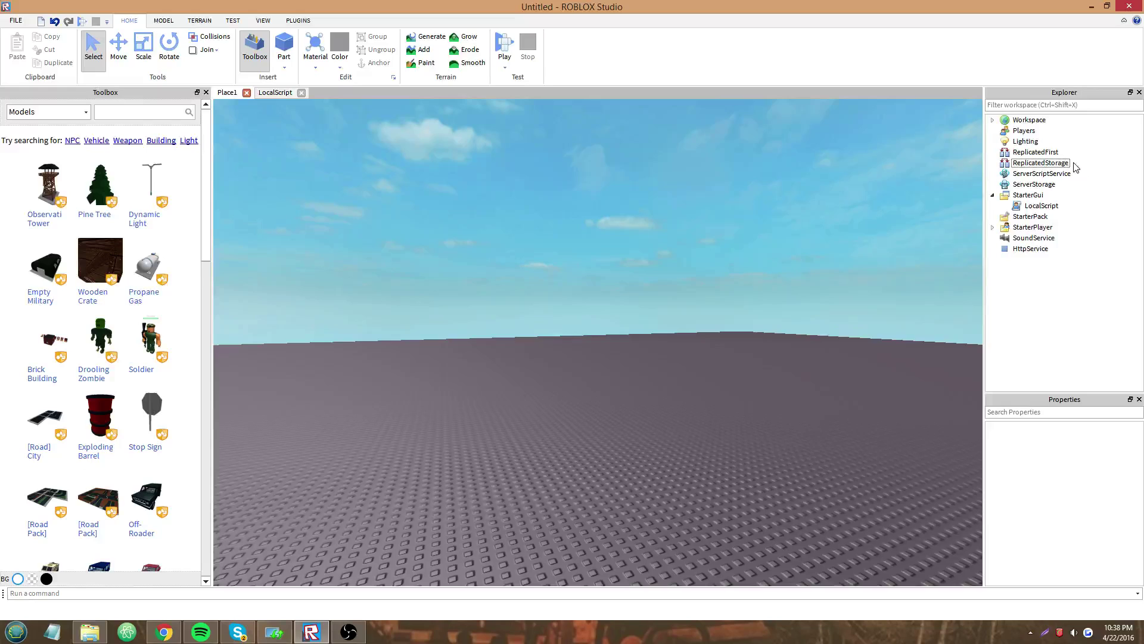
double_click(1048, 205)
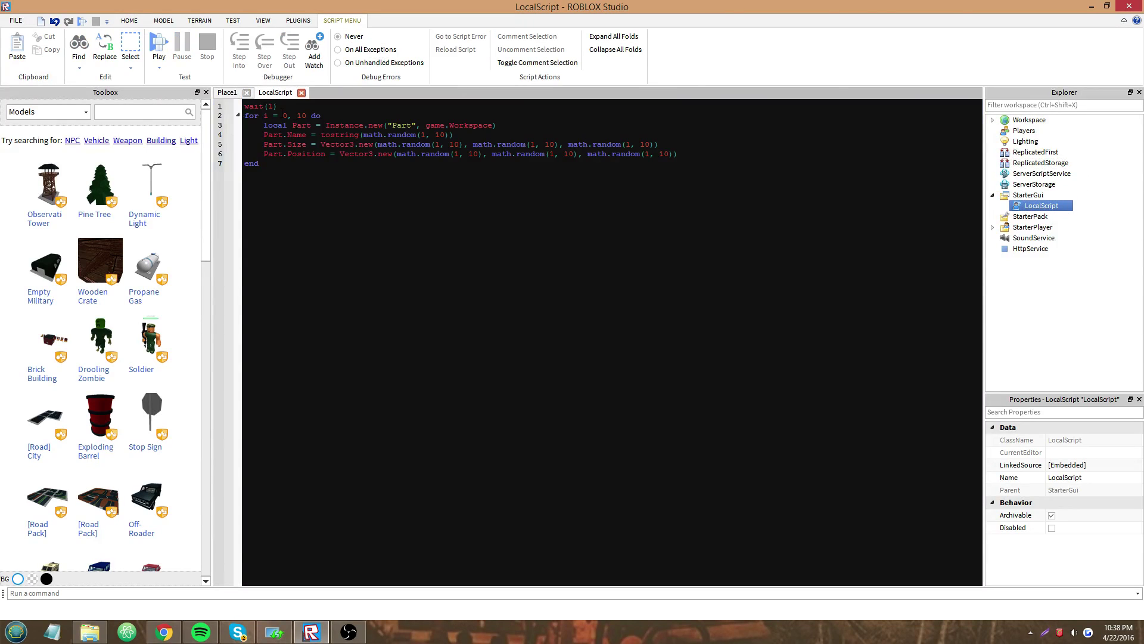
left_click(302, 93)
left_click(1094, 295)
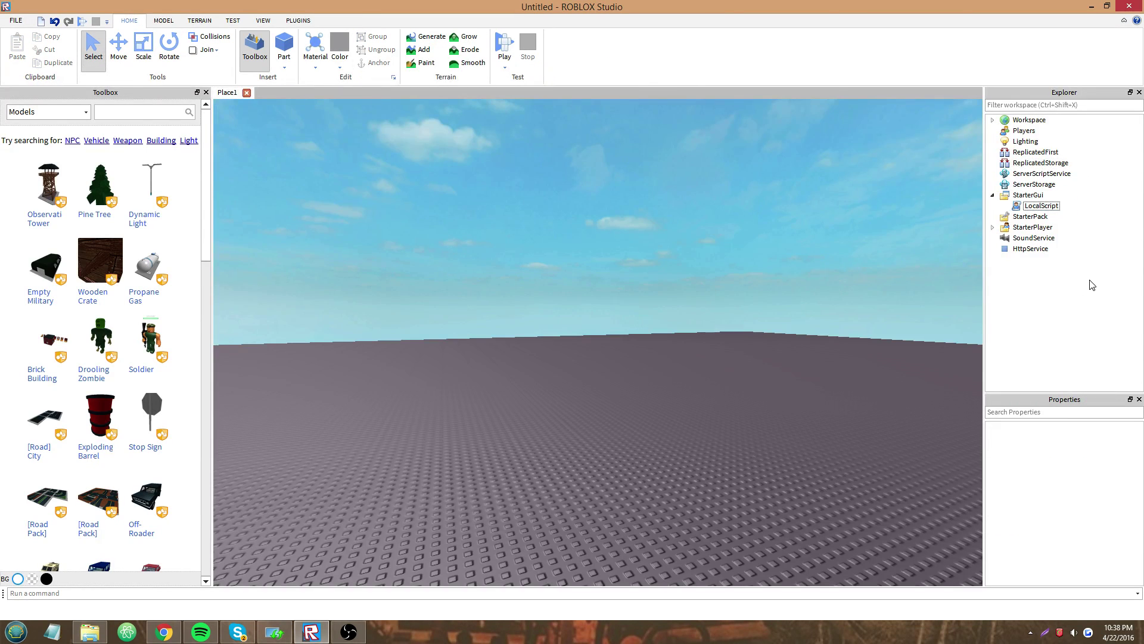
double_click(1043, 206)
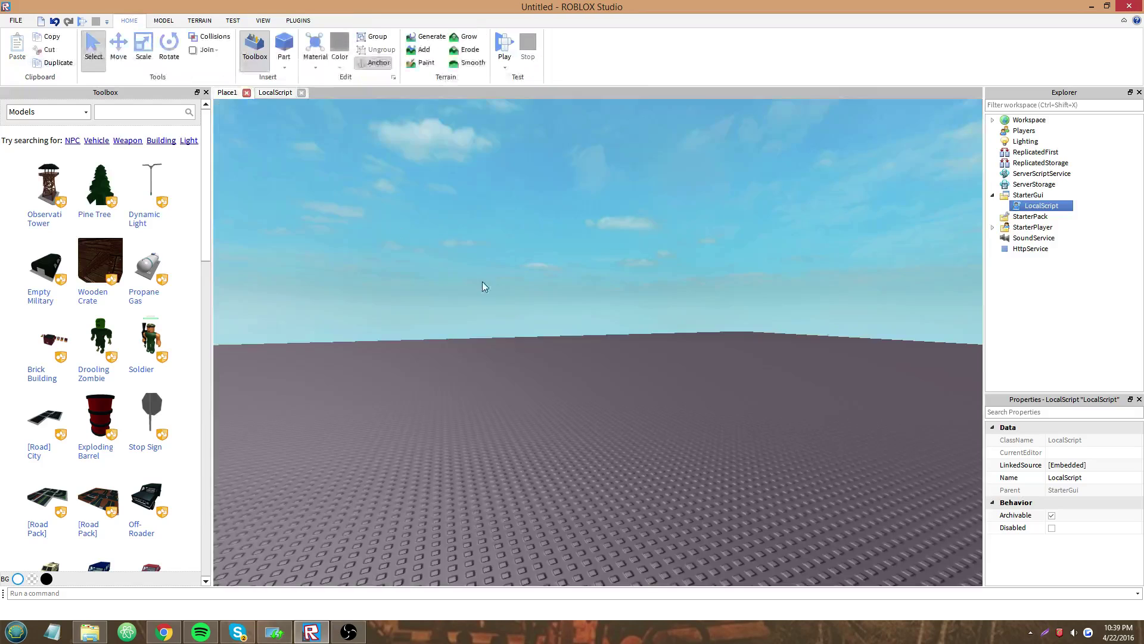
left_click(496, 291)
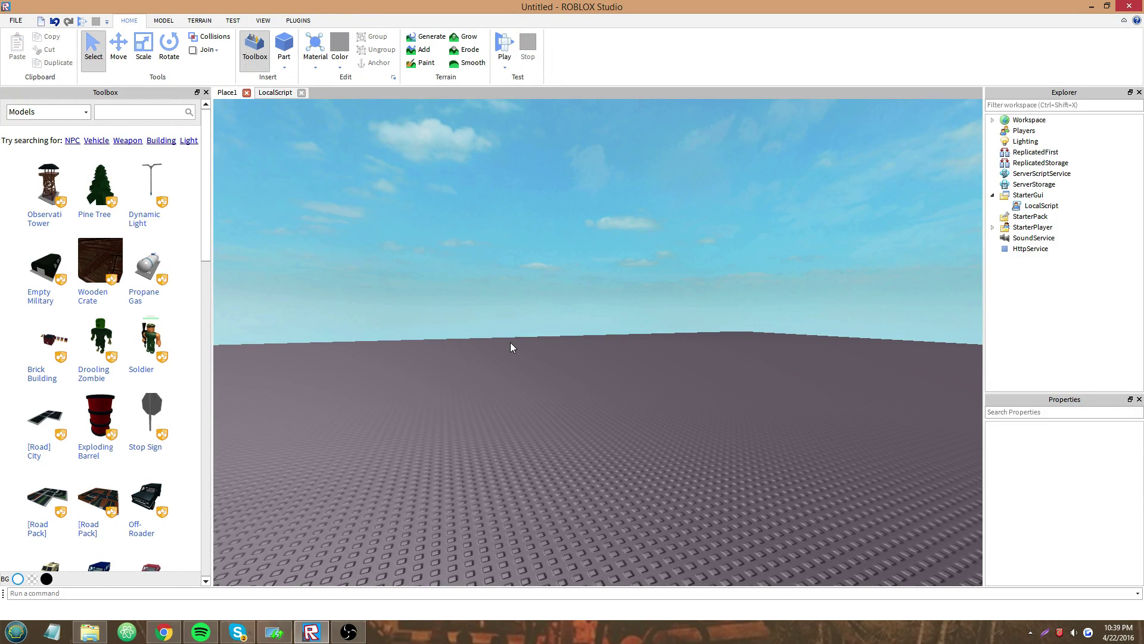